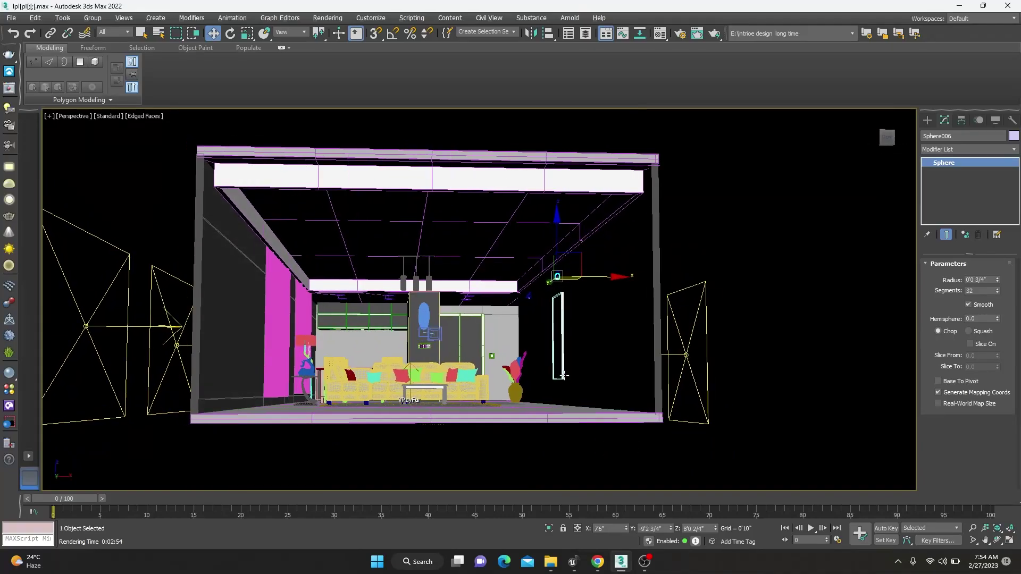
# Maximize the Top viewport and zoom in on the ceiling plan.
pyautogui.scroll(5, 556, 276)
pyautogui.scroll(4, 556, 250)
pyautogui.press('m')
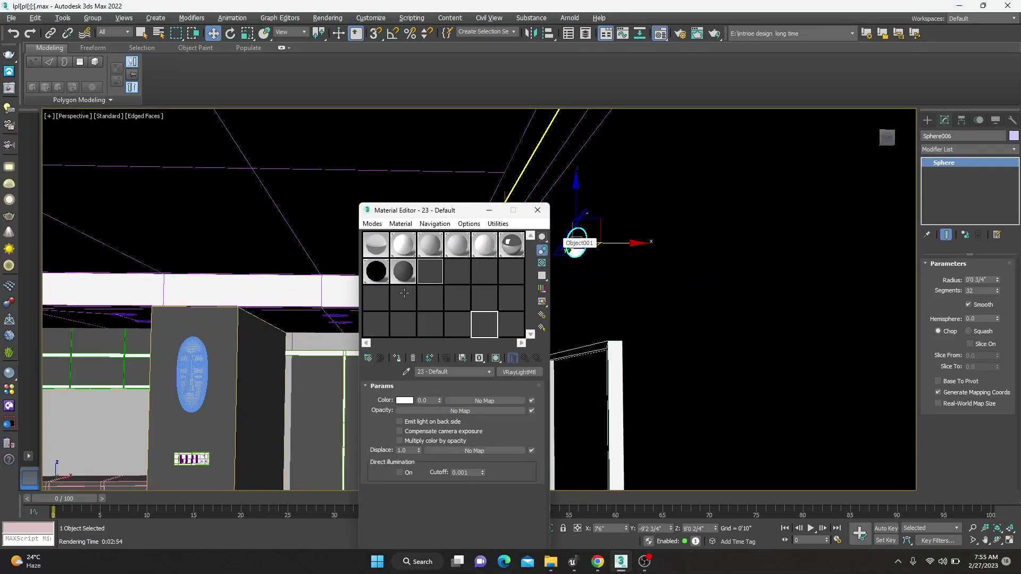
pyautogui.click(538, 210)
pyautogui.scroll(-2, 528, 286)
pyautogui.scroll(-6, 528, 286)
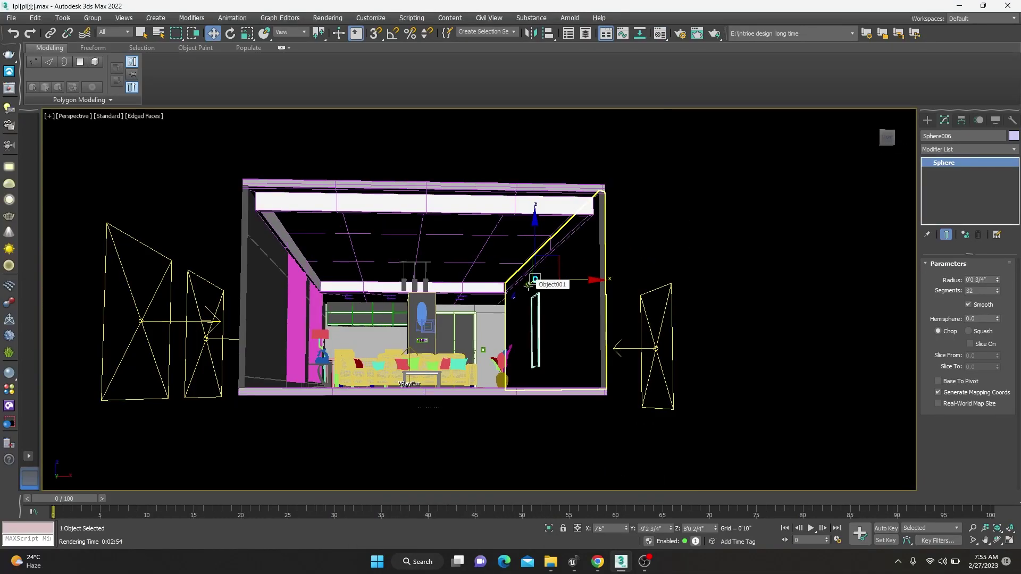
pyautogui.hotkey('alt', 'w')
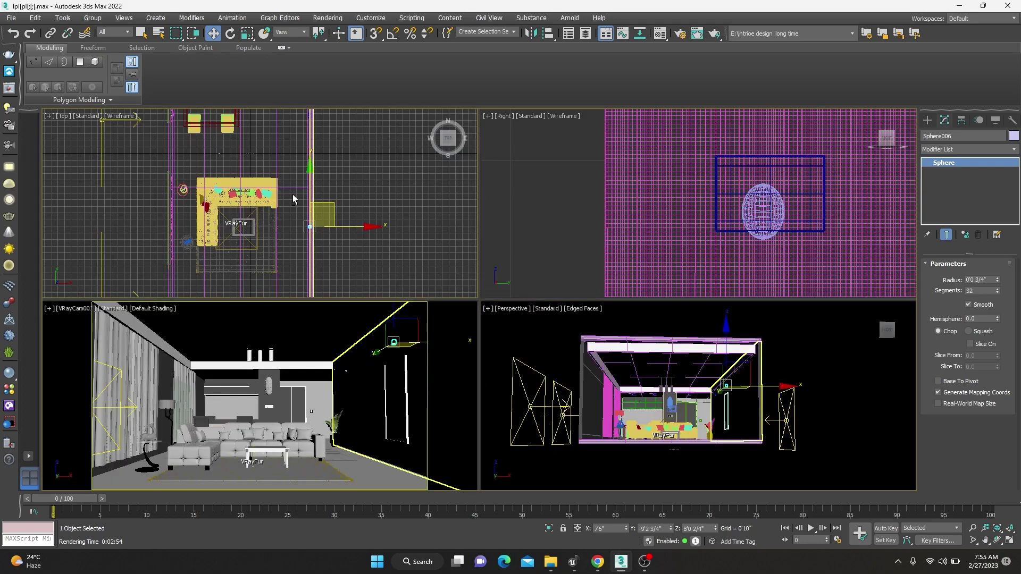
pyautogui.hotkey('alt', 'w')
pyautogui.scroll(-3, 404, 251)
pyautogui.scroll(5, 424, 492)
pyautogui.scroll(4, 355, 273)
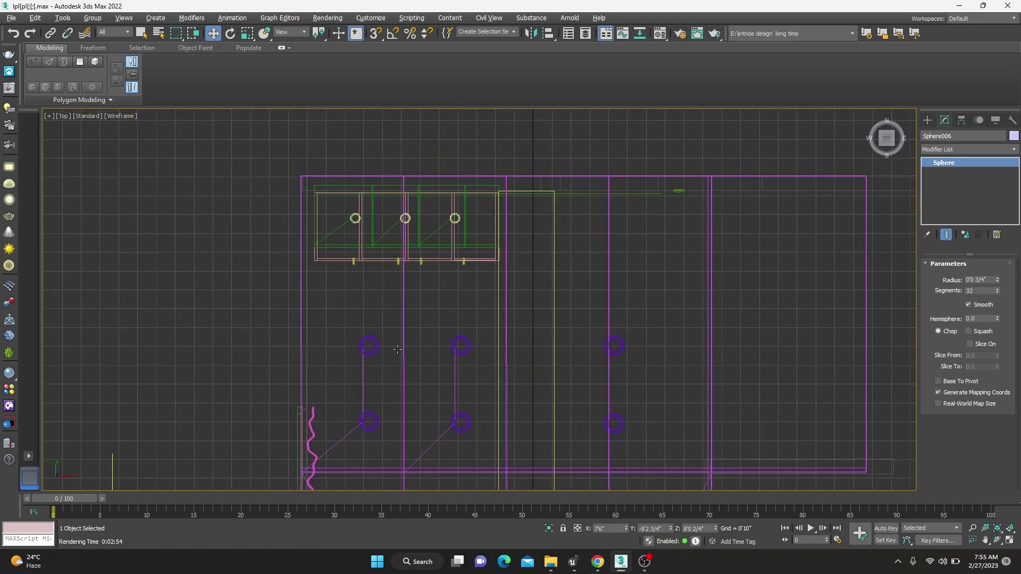
pyautogui.scroll(3, 347, 254)
pyautogui.scroll(1, 346, 254)
# Draw a new VRayLight over the left downlight ring in the Top view.
pyautogui.click(928, 119)
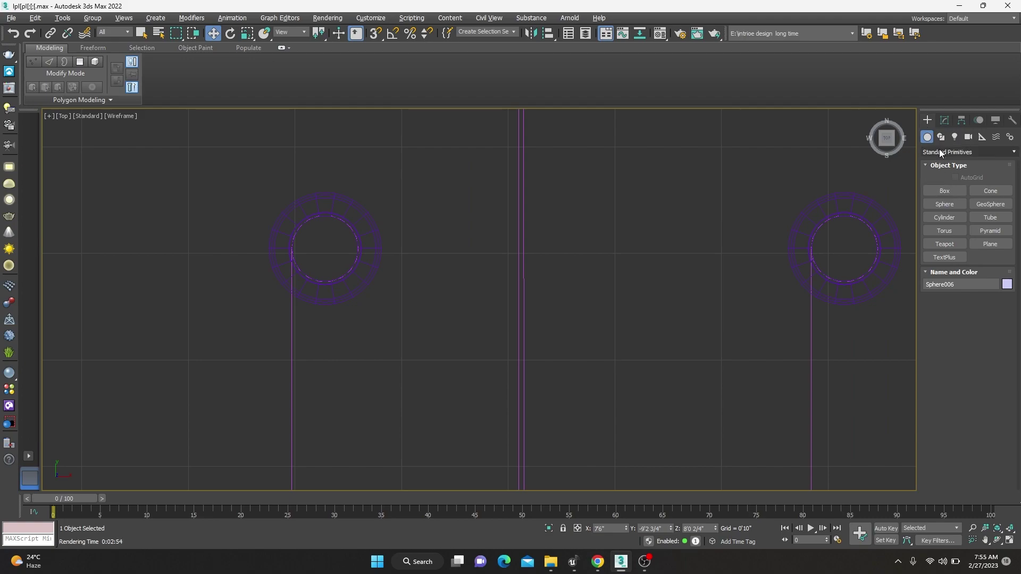
pyautogui.click(955, 137)
pyautogui.click(969, 151)
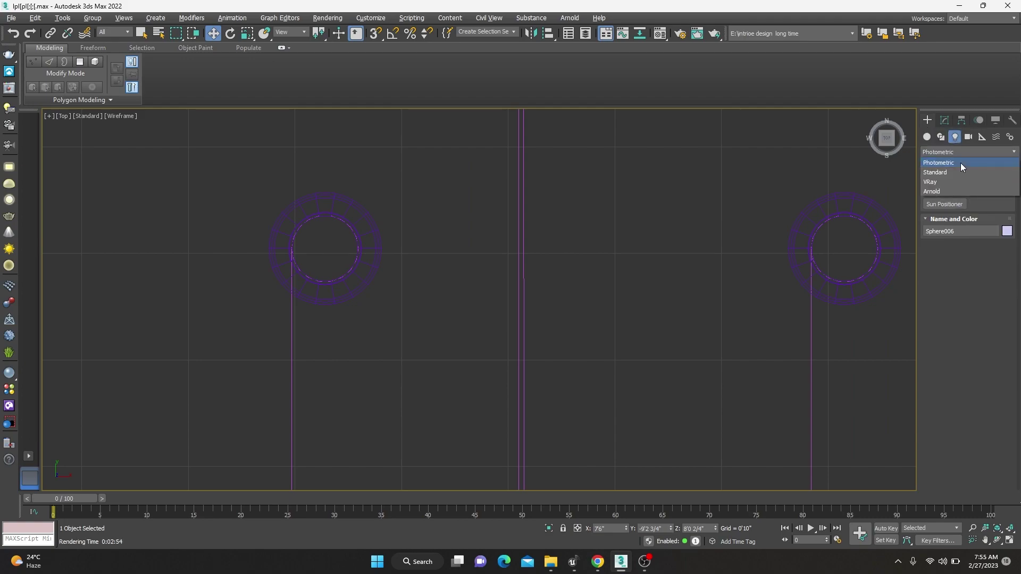
pyautogui.click(940, 181)
pyautogui.click(944, 190)
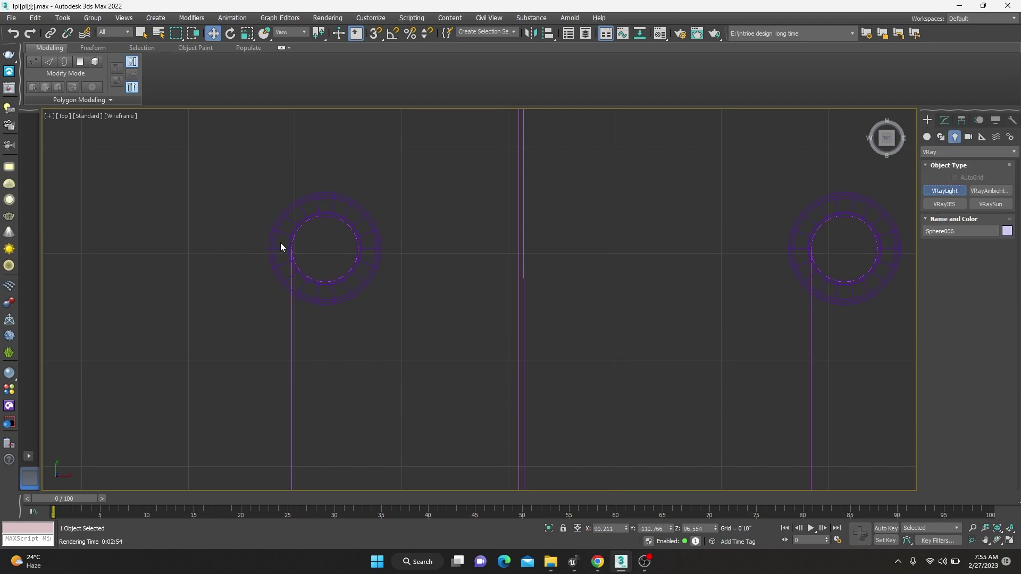
pyautogui.moveTo(329, 242); pyautogui.dragTo(385, 296)
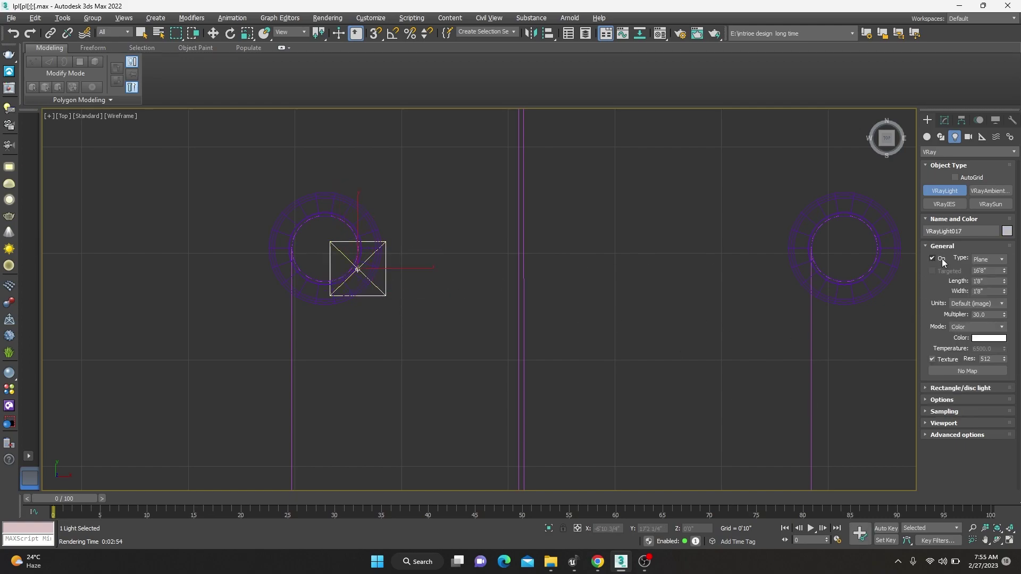
# Change VRayLight017 to a Disc light and centre it on the left downlight ring.
pyautogui.click(944, 120)
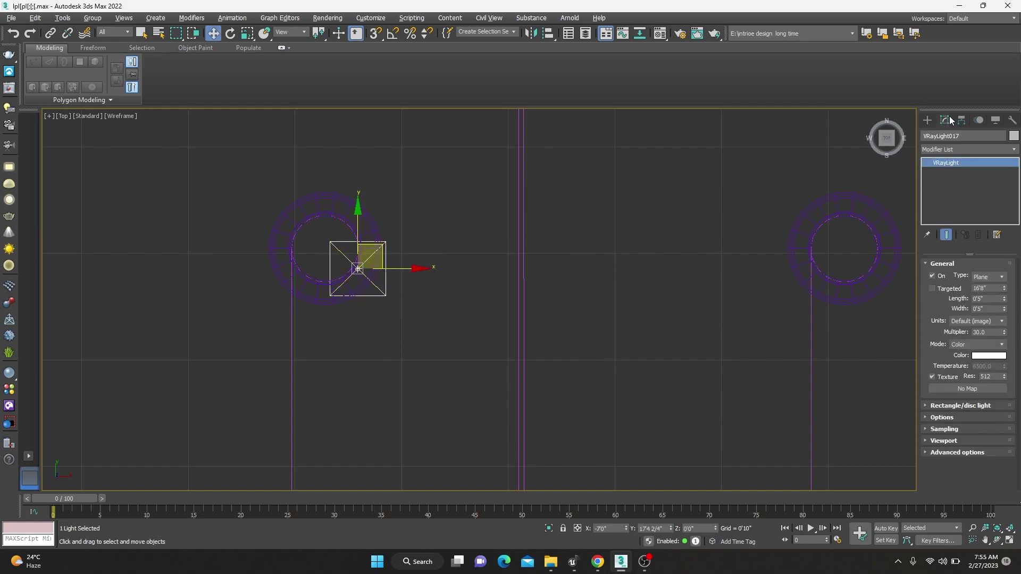
pyautogui.click(989, 277)
pyautogui.click(988, 313)
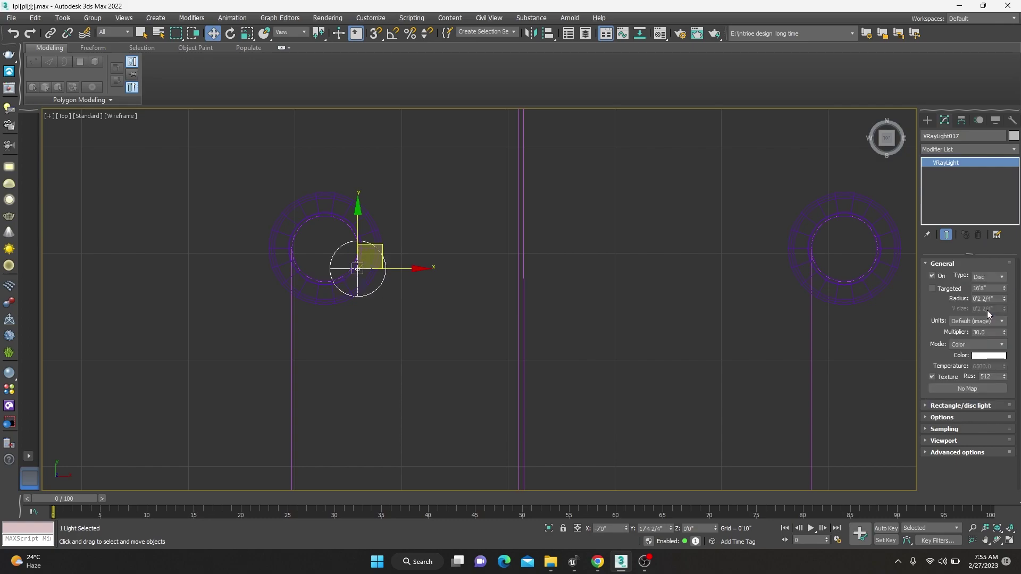
pyautogui.moveTo(359, 240); pyautogui.dragTo(351, 216)
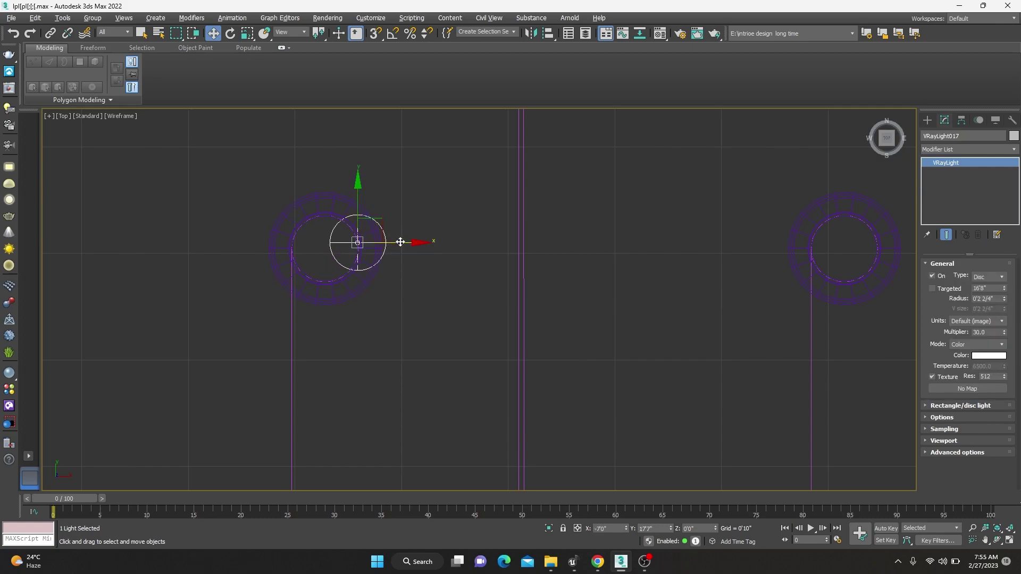
pyautogui.moveTo(400, 241); pyautogui.dragTo(367, 242)
pyautogui.moveTo(327, 190); pyautogui.dragTo(327, 195)
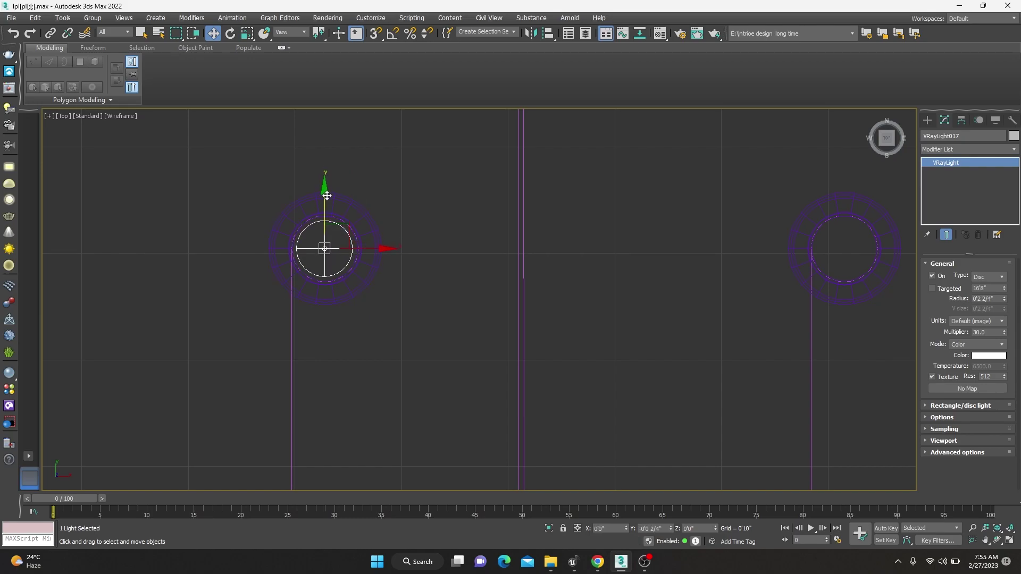
pyautogui.press('p')
pyautogui.scroll(5, 412, 339)
# Align the light's pivot to ceiling Plane013, also matching Y orientation.
pyautogui.scroll(3, 412, 339)
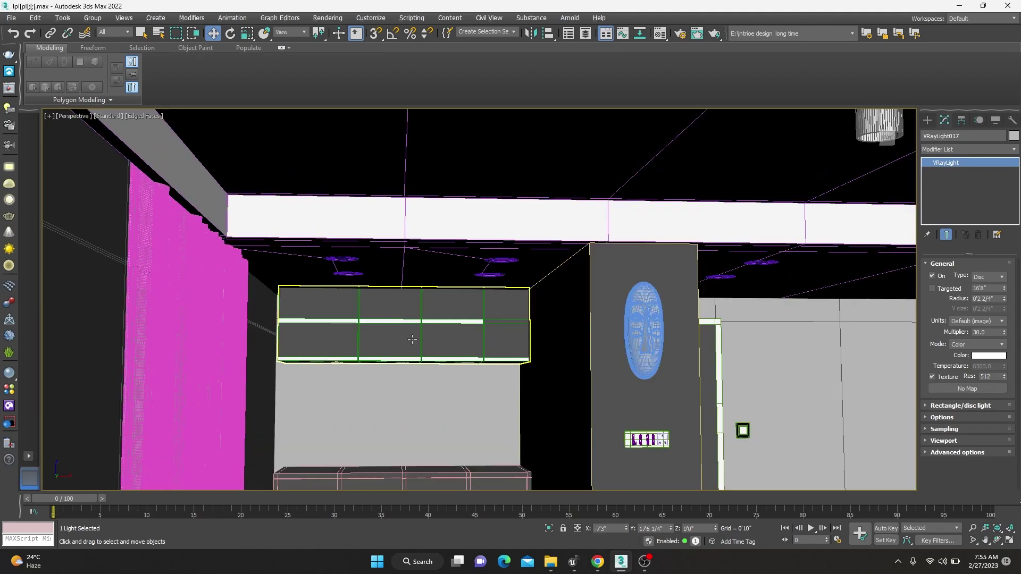
pyautogui.click(548, 33)
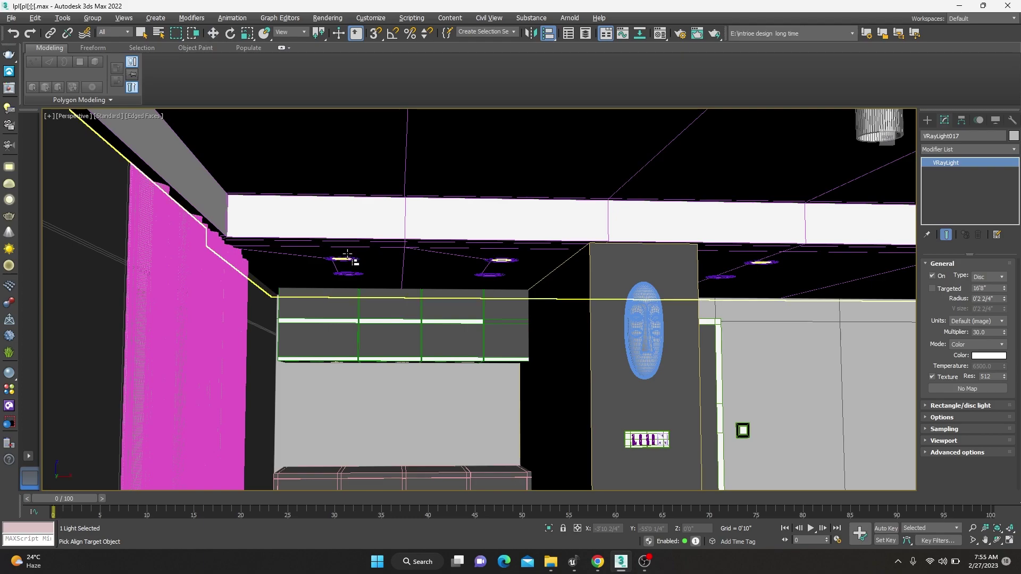
pyautogui.click(357, 266)
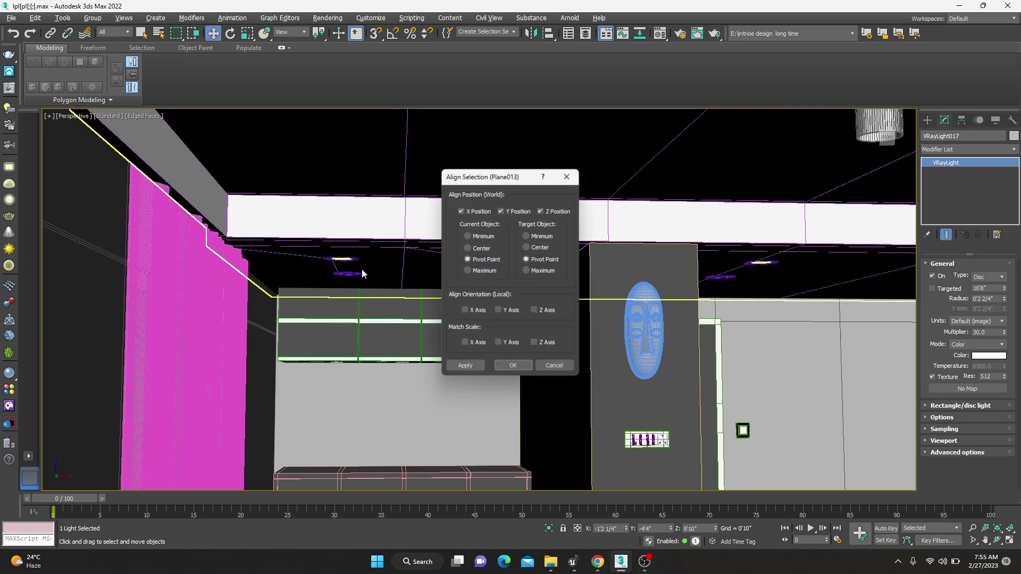
pyautogui.click(466, 259)
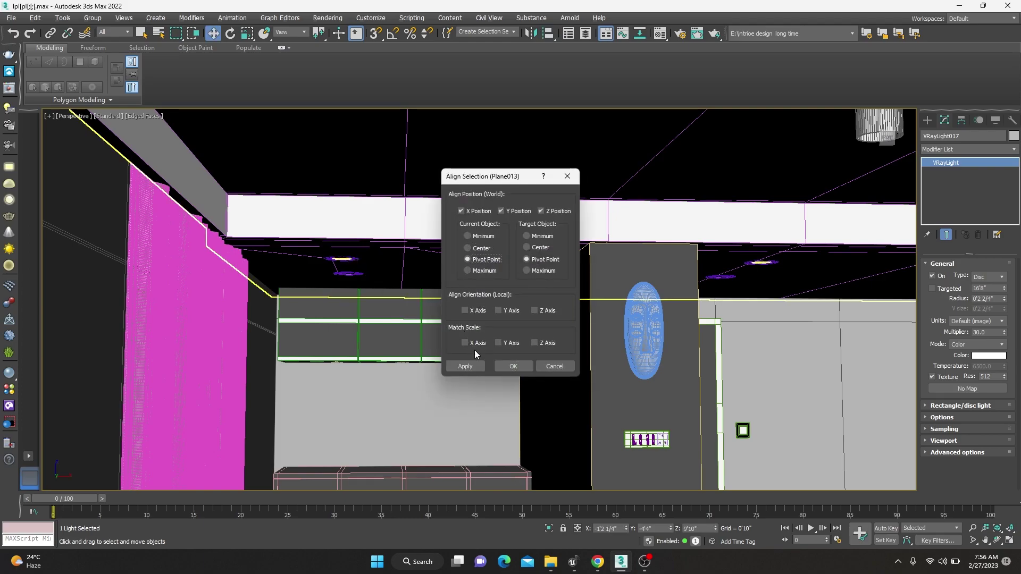
pyautogui.click(503, 311)
pyautogui.click(513, 366)
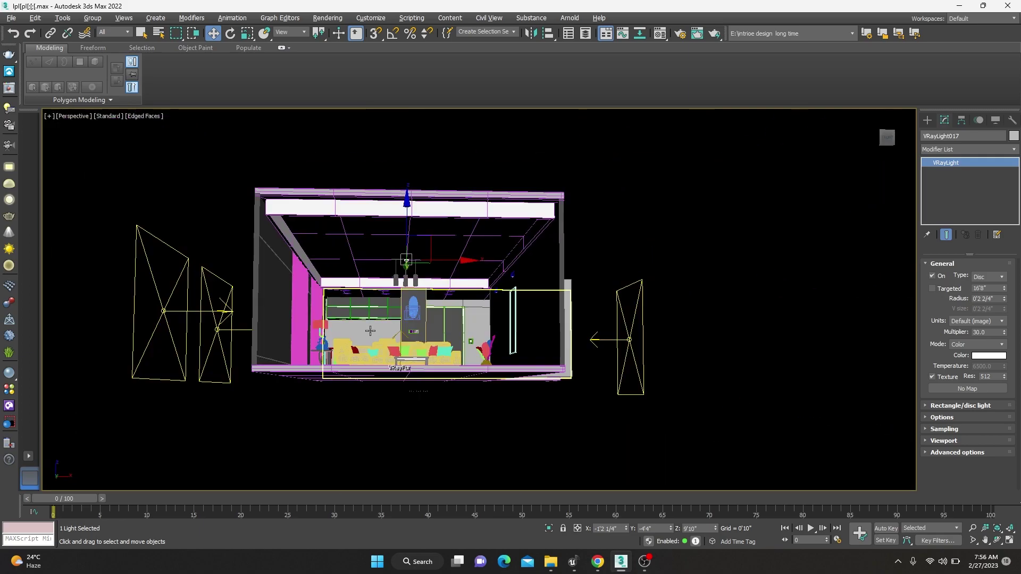
# Move the disc light up along Y to the downlight row in the Top view.
pyautogui.scroll(-5, 407, 319)
pyautogui.hotkey('shift', 'z')
pyautogui.hotkey('shift', 'z')
pyautogui.hotkey('shift', 'z')
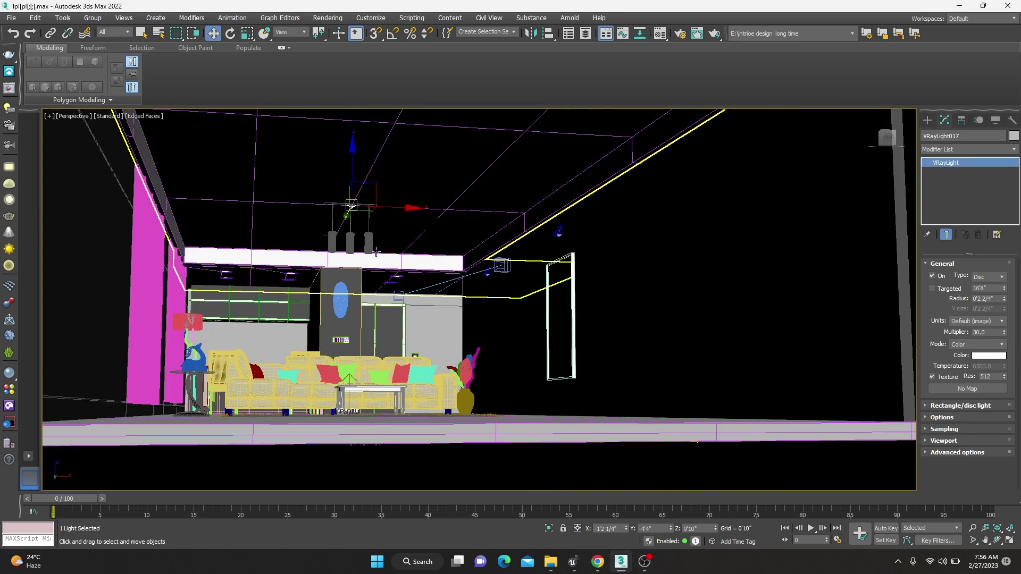
pyautogui.hotkey('alt', 'w')
pyautogui.hotkey('alt', 'w')
pyautogui.scroll(-3, 324, 242)
pyautogui.scroll(-3, 326, 244)
pyautogui.scroll(4, 373, 271)
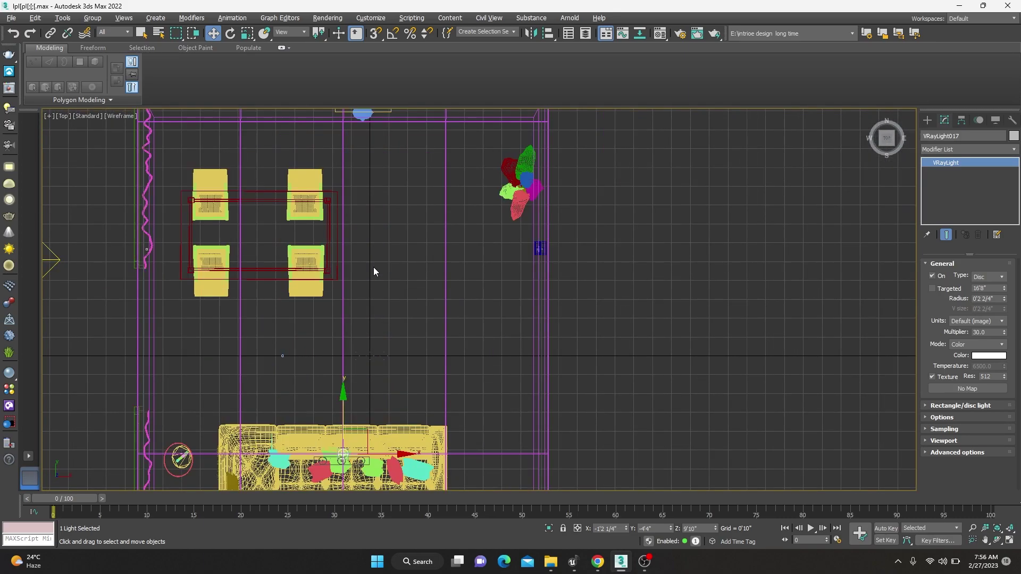
pyautogui.scroll(2, 374, 290)
pyautogui.moveTo(371, 299); pyautogui.dragTo(368, 254, button='middle')
pyautogui.moveTo(355, 246); pyautogui.dragTo(355, 115)
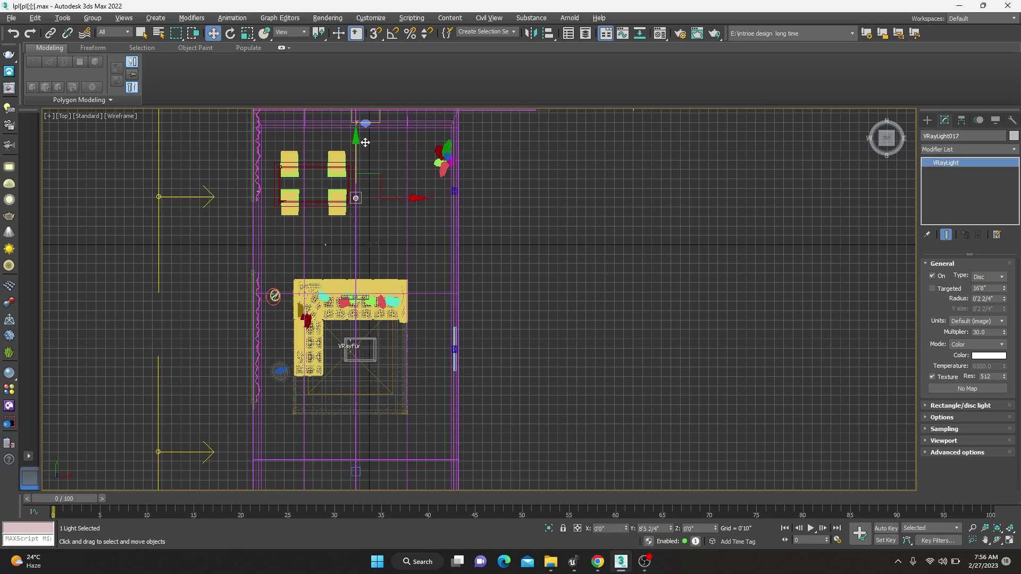
pyautogui.moveTo(355, 114); pyautogui.dragTo(352, 134, button='middle')
pyautogui.scroll(2, 409, 319)
pyautogui.scroll(2, 420, 287)
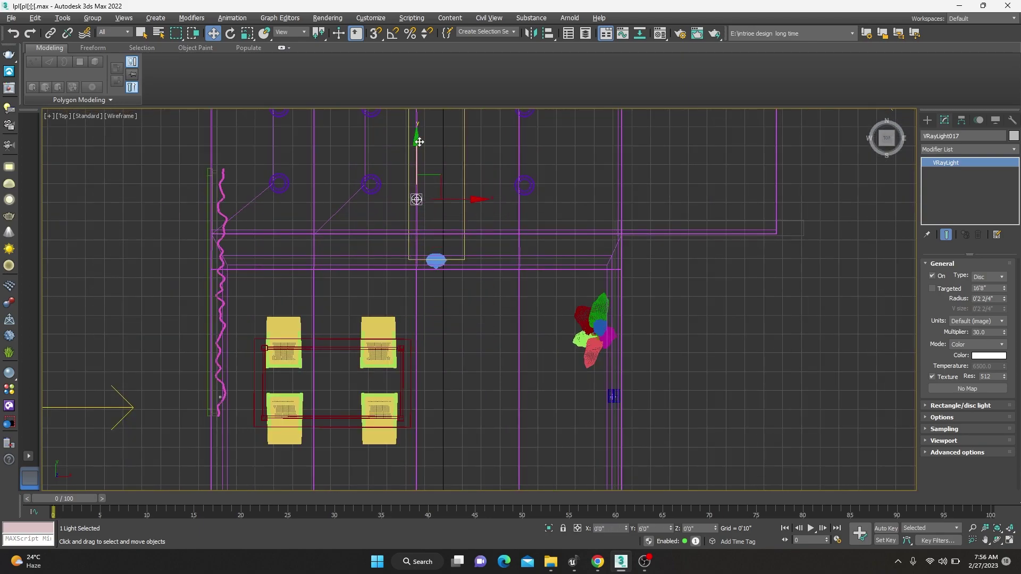
pyautogui.moveTo(420, 287); pyautogui.dragTo(419, 138)
# Align the light to downlight Cylinder048 on X, Y and Z.
pyautogui.click(548, 33)
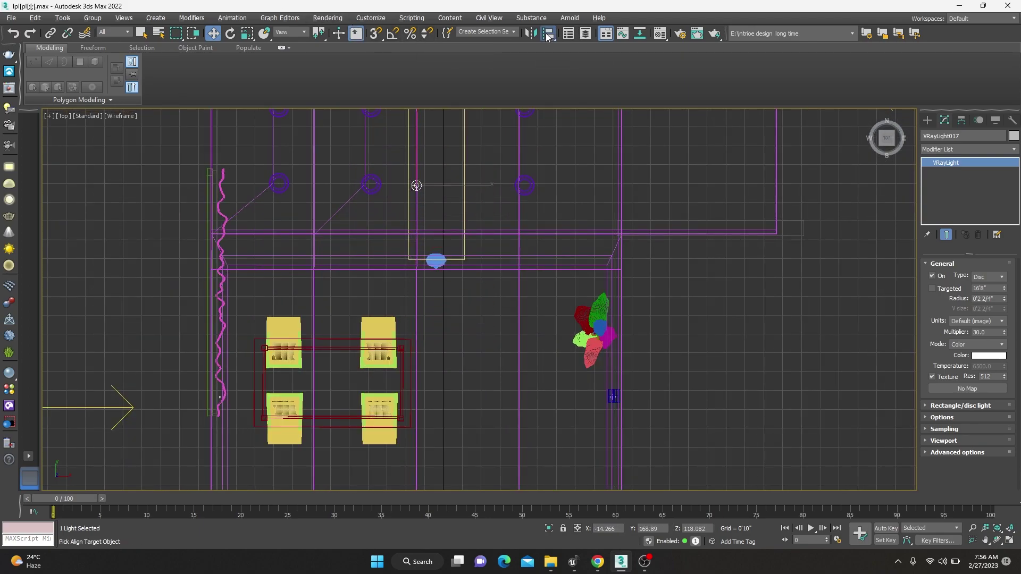
pyautogui.click(279, 183)
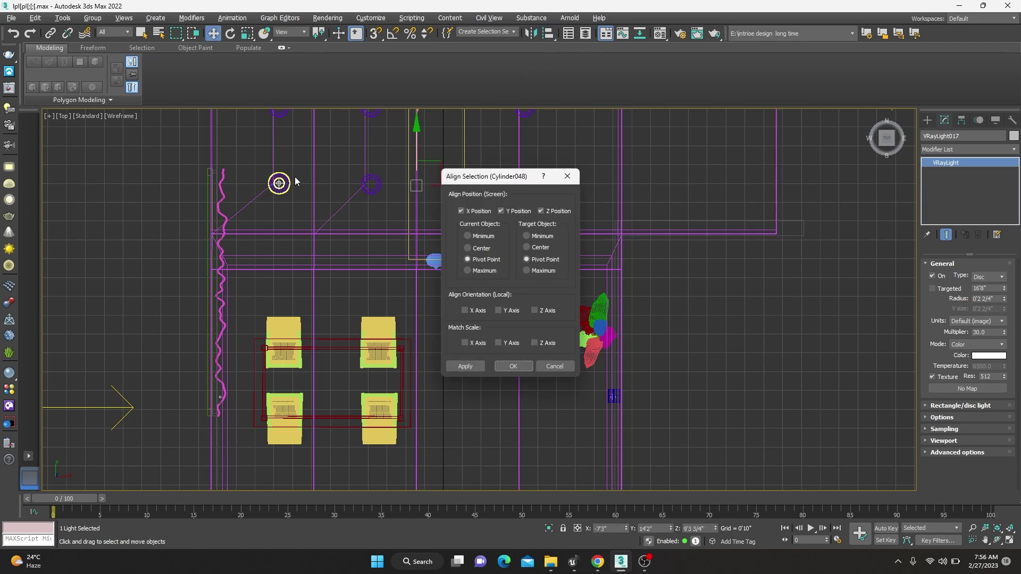
pyautogui.click(514, 366)
pyautogui.scroll(5, 257, 207)
pyautogui.moveTo(257, 207); pyautogui.dragTo(347, 297, button='middle')
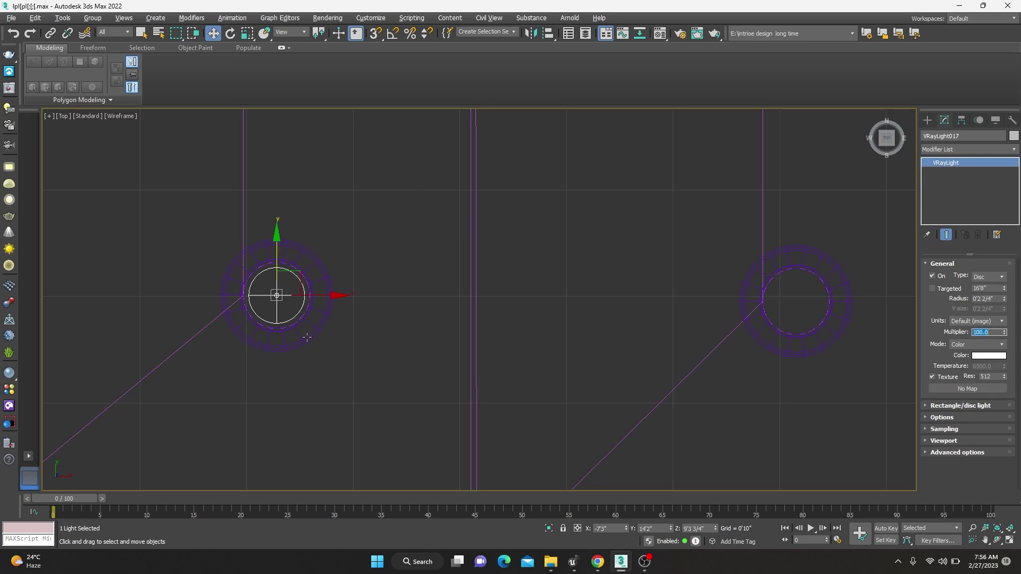
# Clone the disc light right and up, centring copies on the right and top-middle downlights.
pyautogui.keyDown('shift'); pyautogui.moveTo(333, 297); pyautogui.dragTo(519, 296); pyautogui.keyUp('shift')
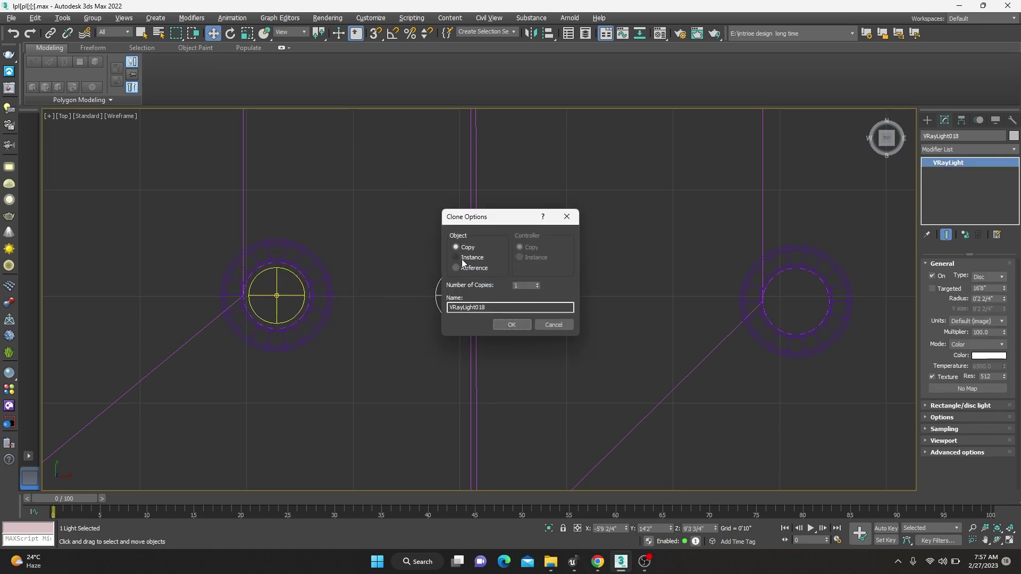
pyautogui.click(511, 324)
pyautogui.click(549, 33)
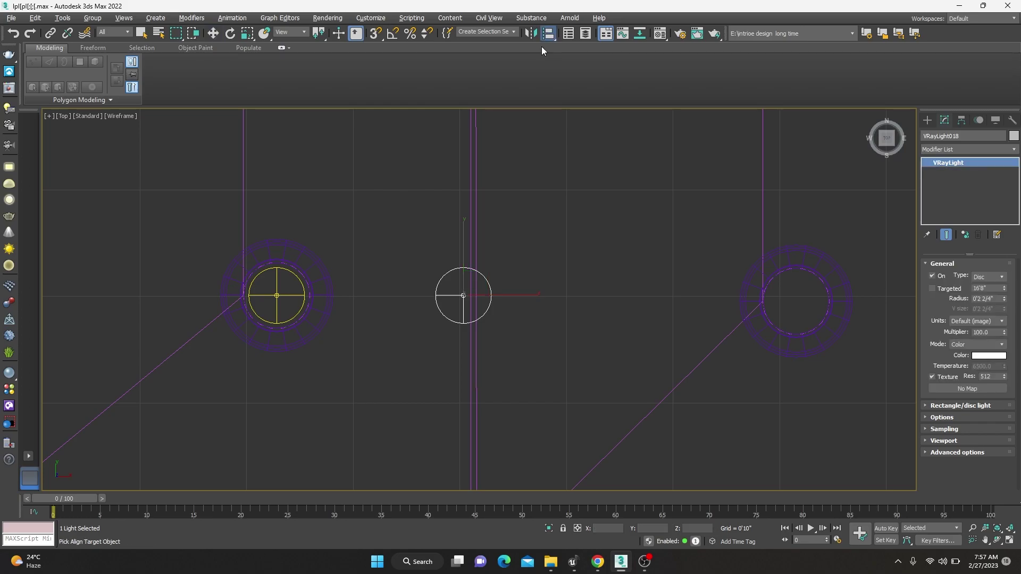
pyautogui.click(767, 298)
pyautogui.scroll(-5, 435, 330)
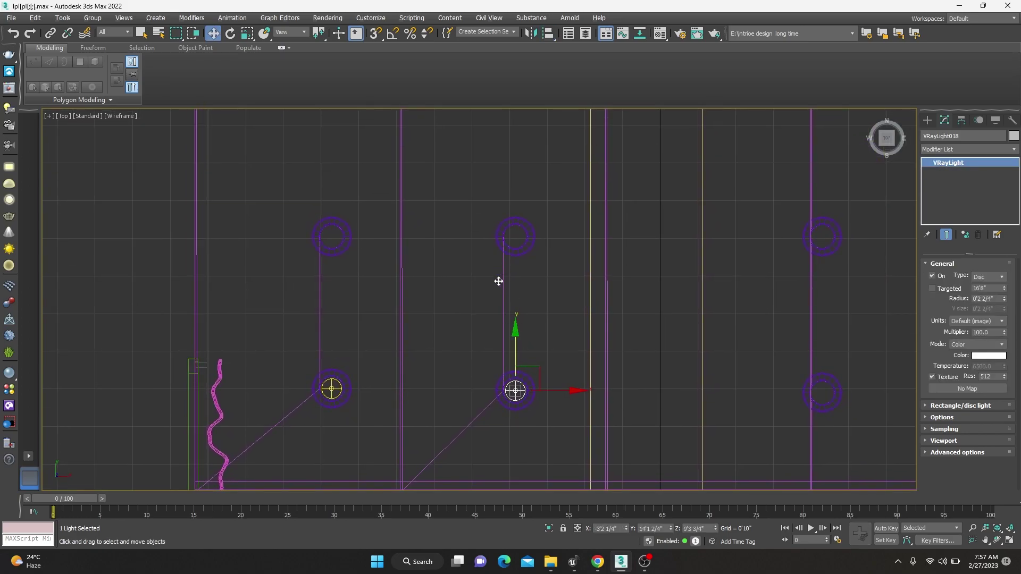
pyautogui.keyDown('shift'); pyautogui.moveTo(516, 335); pyautogui.dragTo(515, 290); pyautogui.keyUp('shift')
pyautogui.click(511, 326)
pyautogui.click(531, 35)
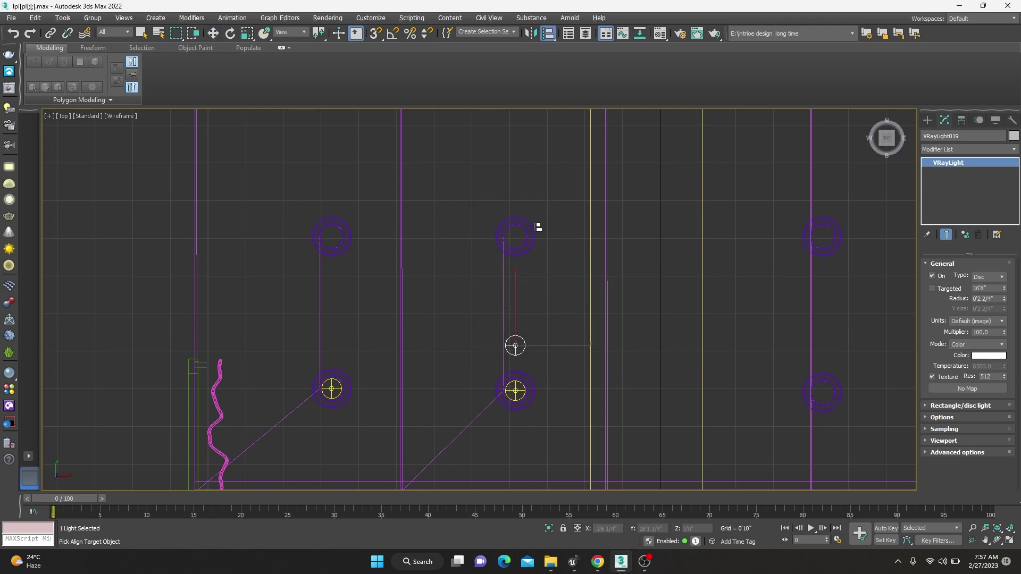
pyautogui.click(536, 227)
pyautogui.click(512, 364)
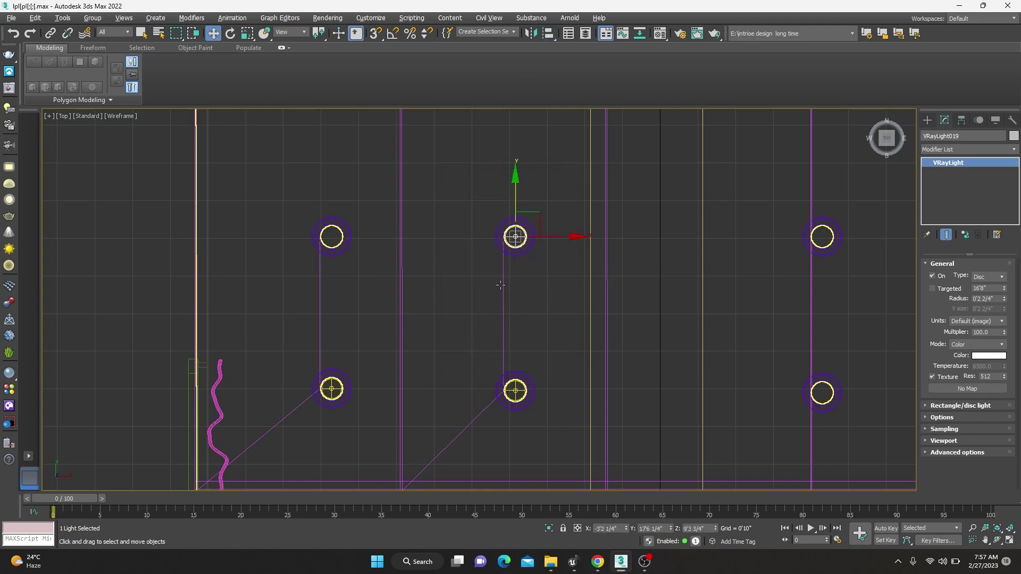
pyautogui.scroll(3, 540, 326)
# Clone two more disc lights, aligning them to the left and right downlight cylinders.
pyautogui.keyDown('shift'); pyautogui.moveTo(575, 335); pyautogui.dragTo(433, 335); pyautogui.keyUp('shift')
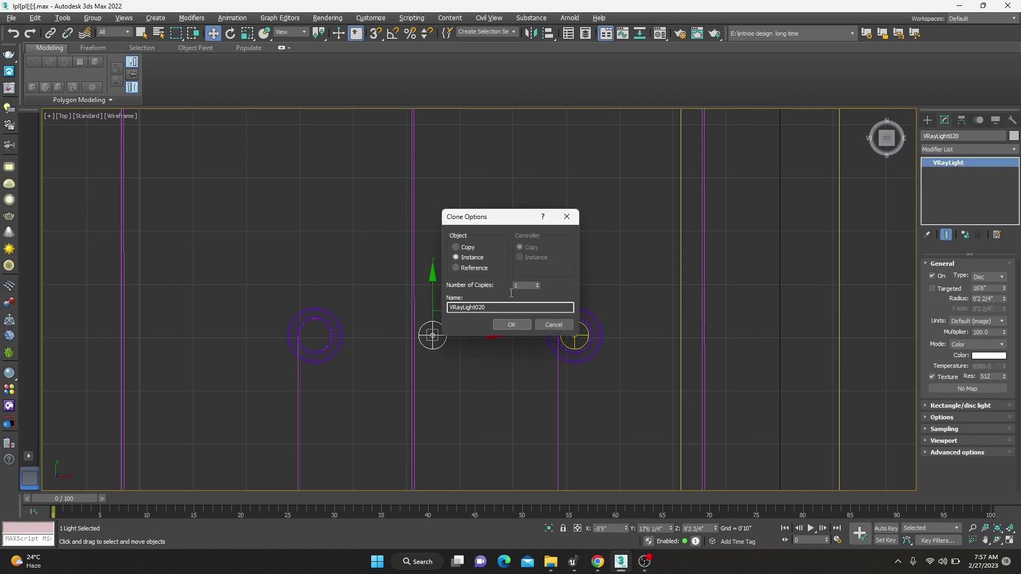
pyautogui.click(502, 322)
pyautogui.click(548, 33)
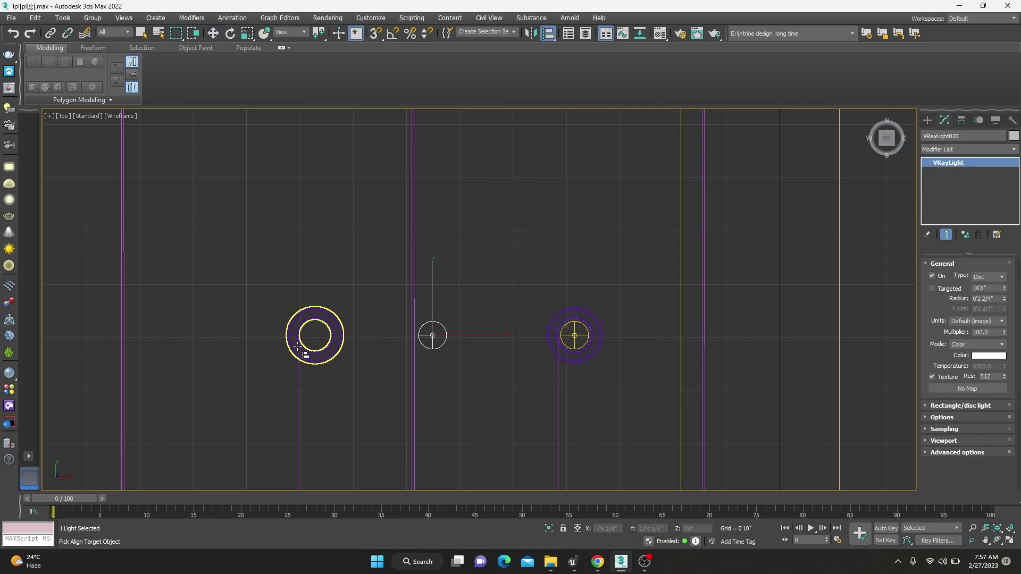
pyautogui.click(298, 347)
pyautogui.click(519, 364)
pyautogui.scroll(-5, 367, 365)
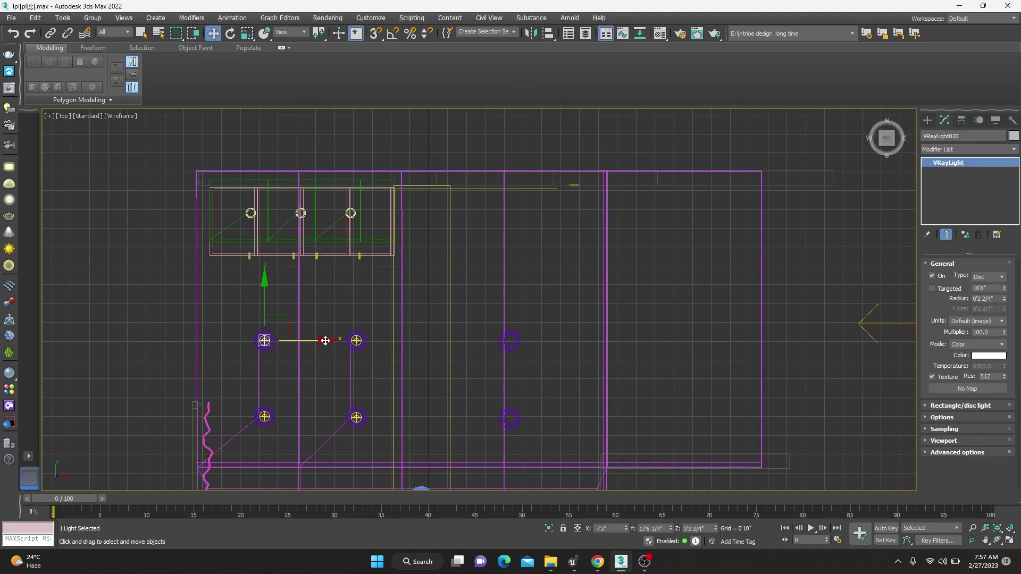
pyautogui.keyDown('shift'); pyautogui.moveTo(325, 340); pyautogui.dragTo(490, 340); pyautogui.keyUp('shift')
pyautogui.click(513, 327)
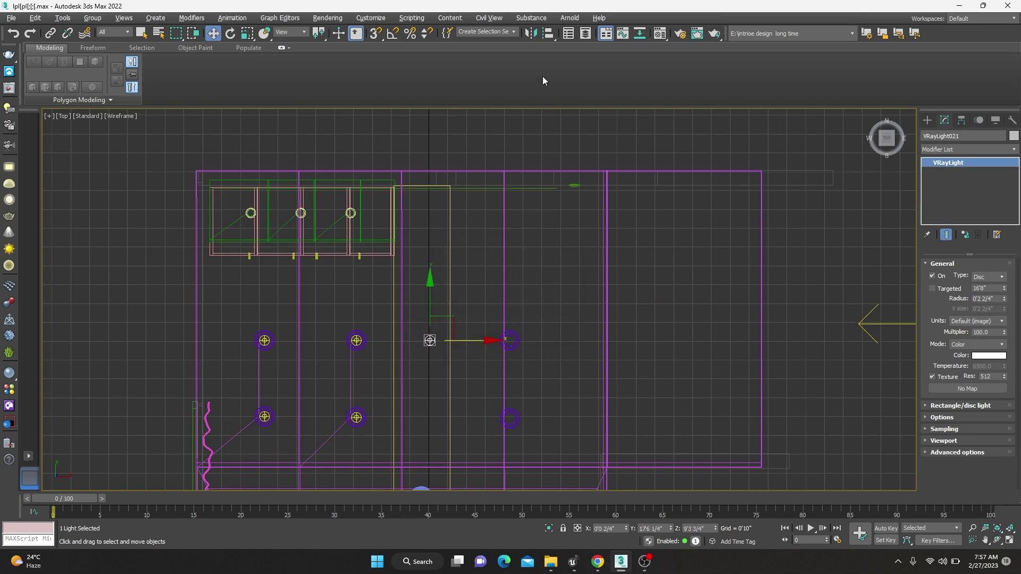
pyautogui.click(510, 340)
pyautogui.click(519, 363)
pyautogui.scroll(4, 489, 280)
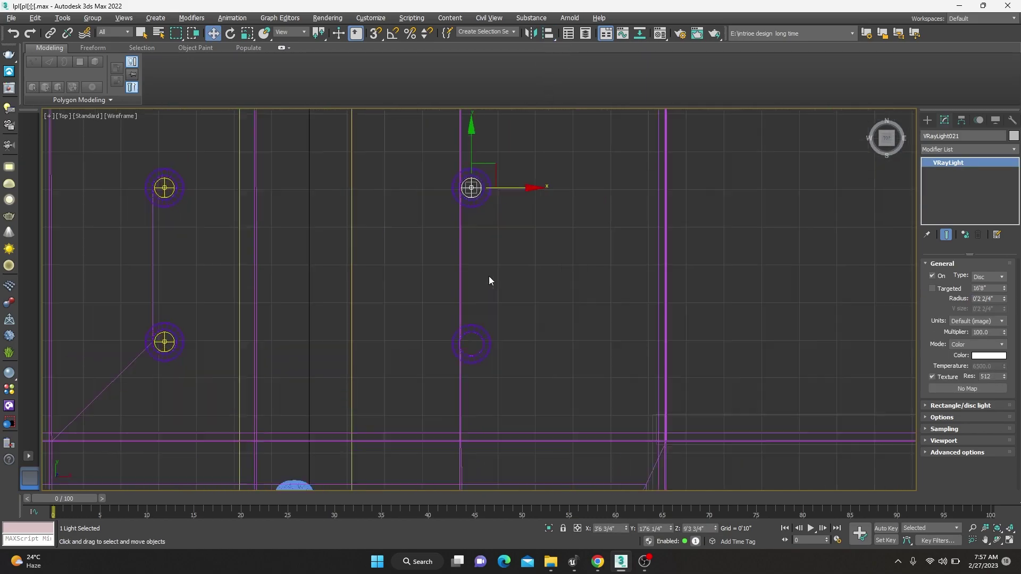
# Copy a light down to the lower row and align it to the lower cylinder.
pyautogui.keyDown('shift'); pyautogui.moveTo(471, 154); pyautogui.dragTo(471, 227); pyautogui.keyUp('shift')
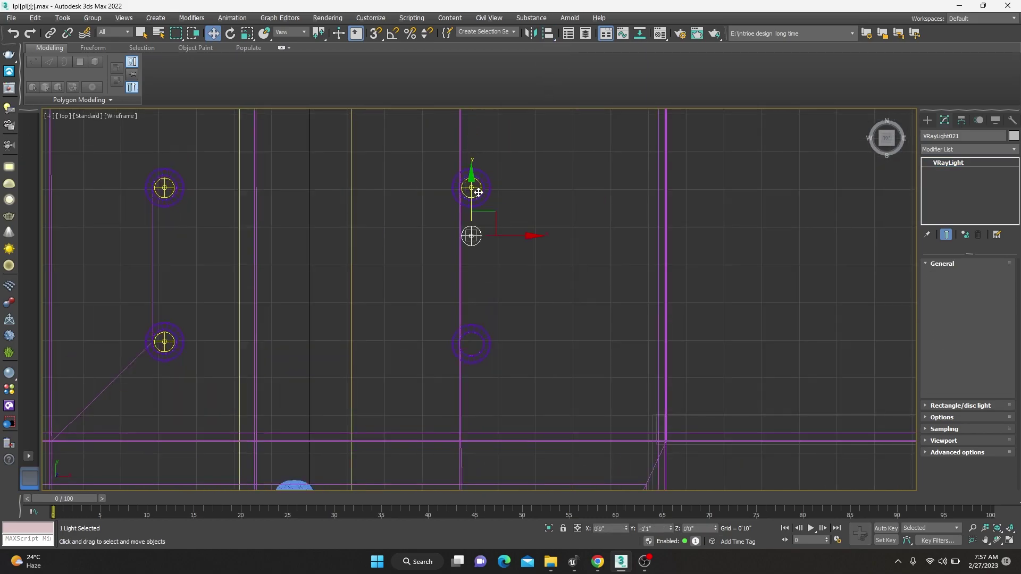
pyautogui.press('Return')
pyautogui.hotkey('alt', 'a')
pyautogui.click(478, 342)
pyautogui.click(503, 362)
pyautogui.scroll(-5, 480, 452)
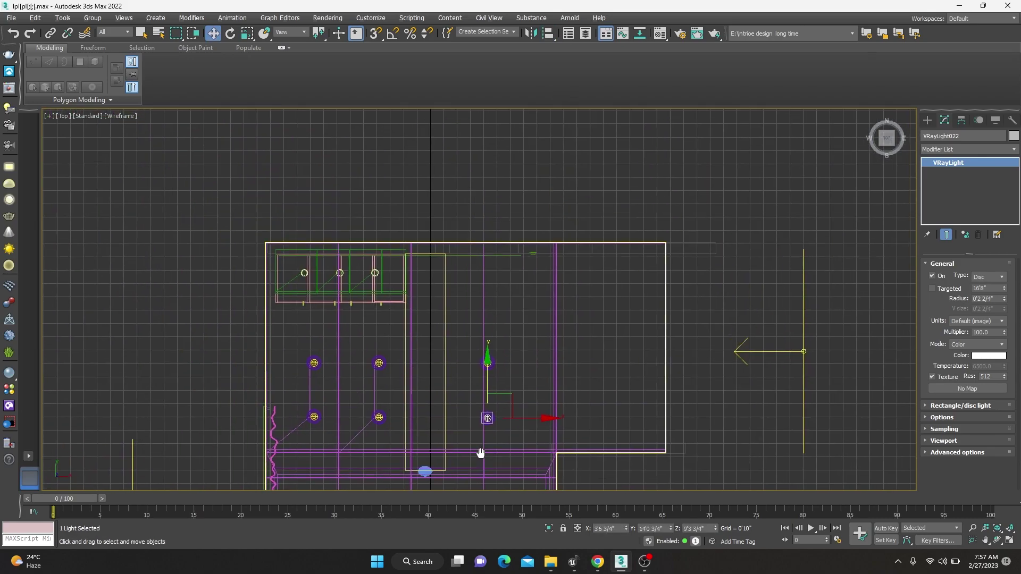
pyautogui.scroll(5, 480, 452)
pyautogui.scroll(-5, 483, 370)
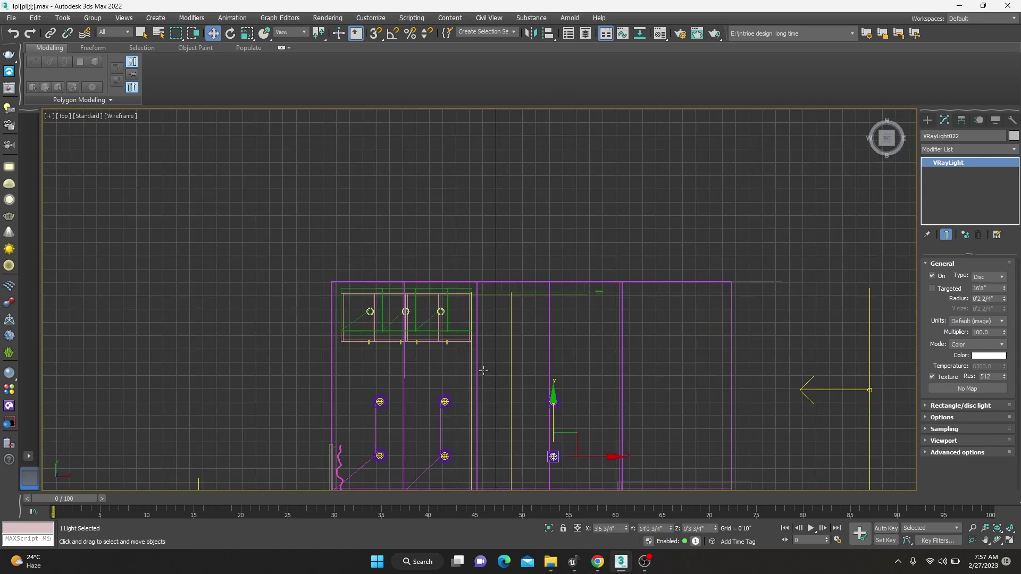
pyautogui.click(379, 456)
pyautogui.scroll(5, 380, 456)
# Draw a small new VRayLight near the first ring fixture above the cabinets.
pyautogui.scroll(-5, 633, 327)
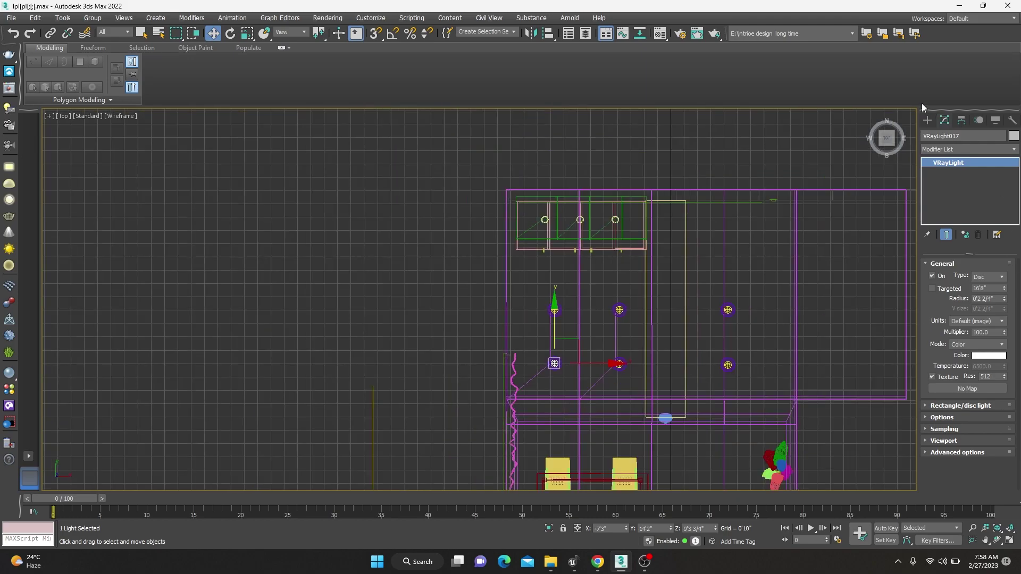
pyautogui.click(926, 120)
pyautogui.click(944, 191)
pyautogui.scroll(2, 580, 220)
pyautogui.scroll(6, 580, 220)
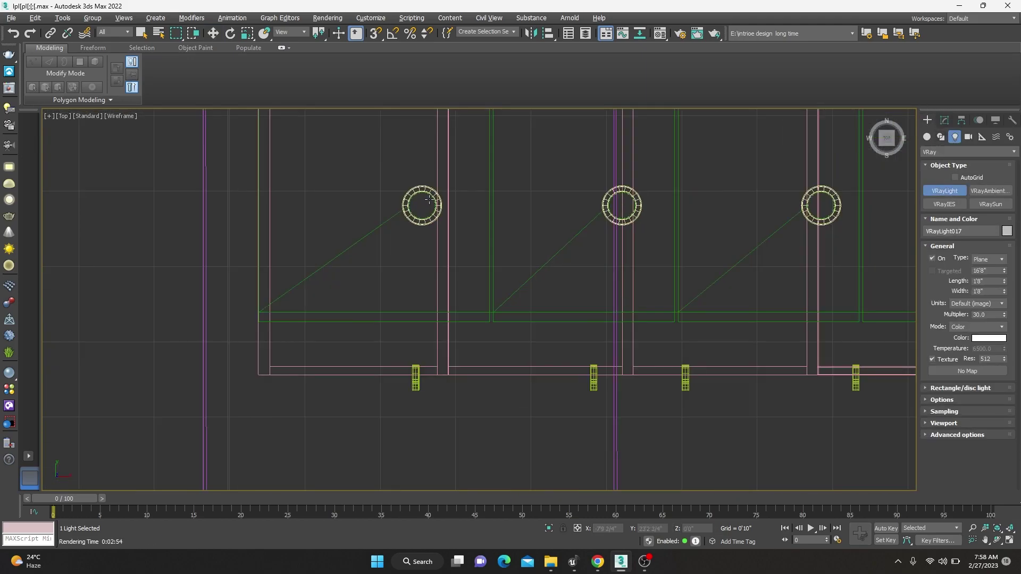
pyautogui.moveTo(401, 244); pyautogui.dragTo(412, 256)
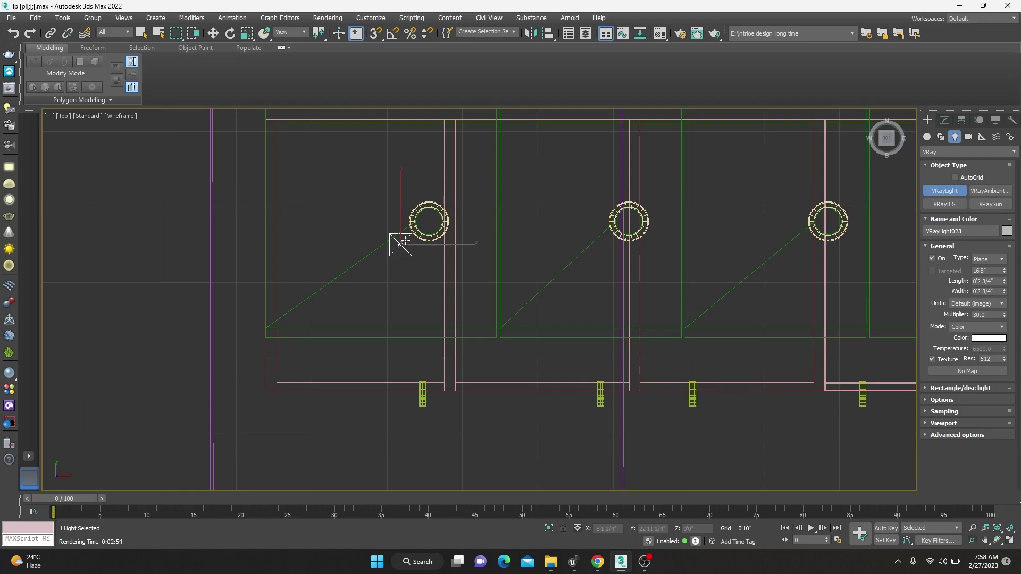
# Make VRayLight023 a Disc light and align it to the centre of the ring.
pyautogui.click(944, 119)
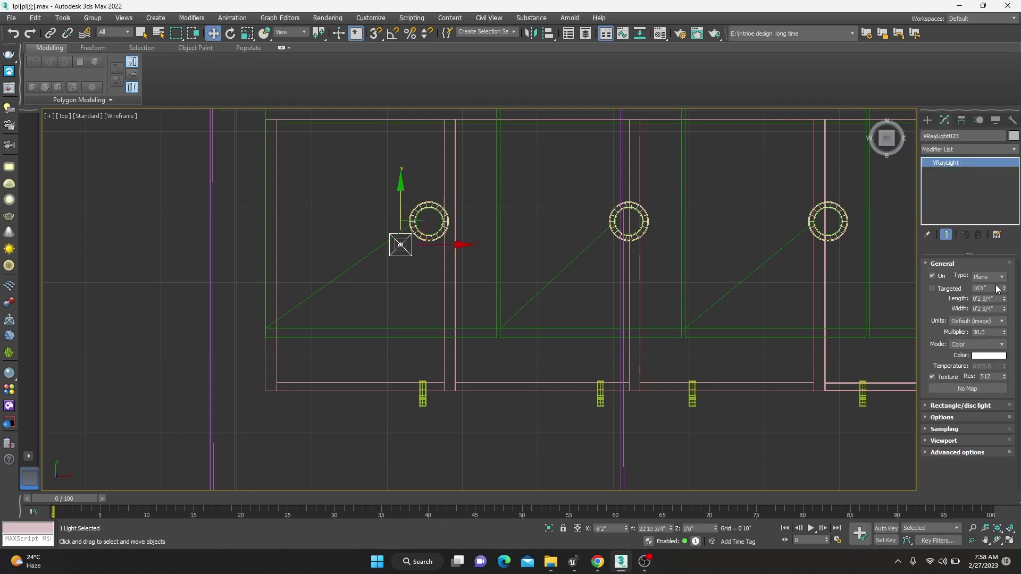
pyautogui.click(1001, 277)
pyautogui.click(984, 310)
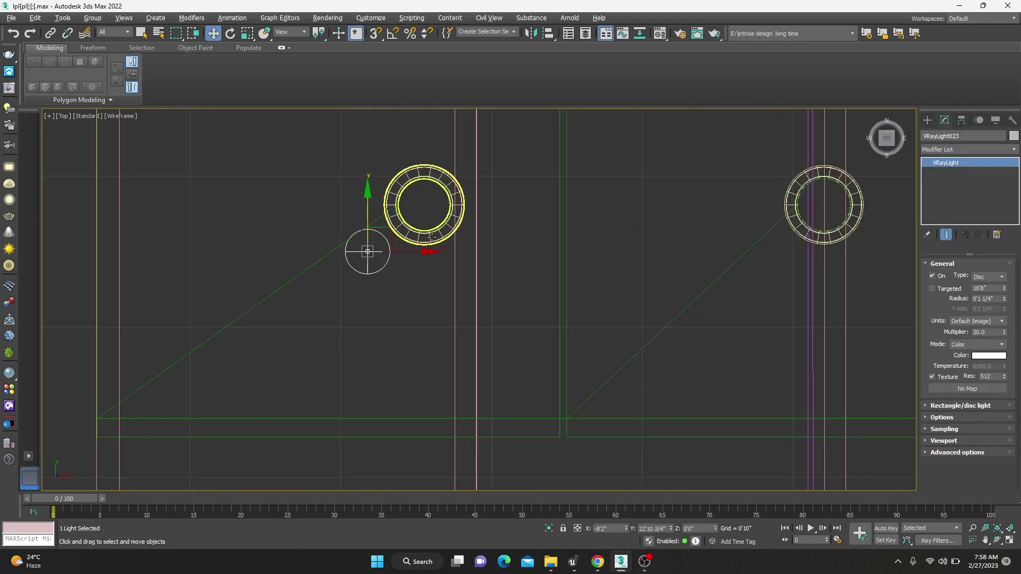
pyautogui.scroll(3, 435, 238)
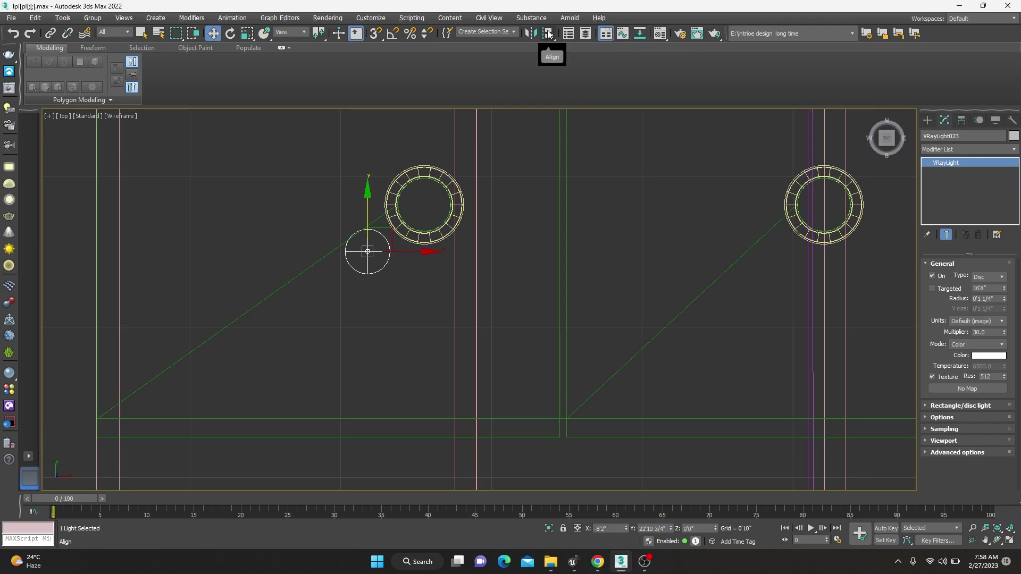
pyautogui.click(549, 34)
pyautogui.click(451, 229)
pyautogui.click(508, 368)
pyautogui.scroll(2, 442, 192)
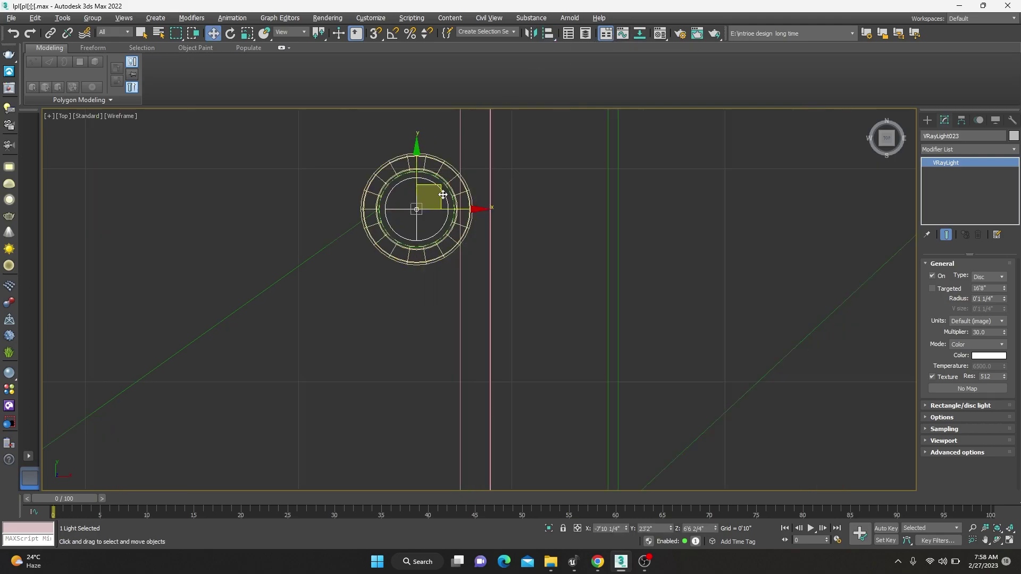
# Give the disc light a warm tan colour, then clear the selection.
pyautogui.click(989, 355)
pyautogui.click(223, 108)
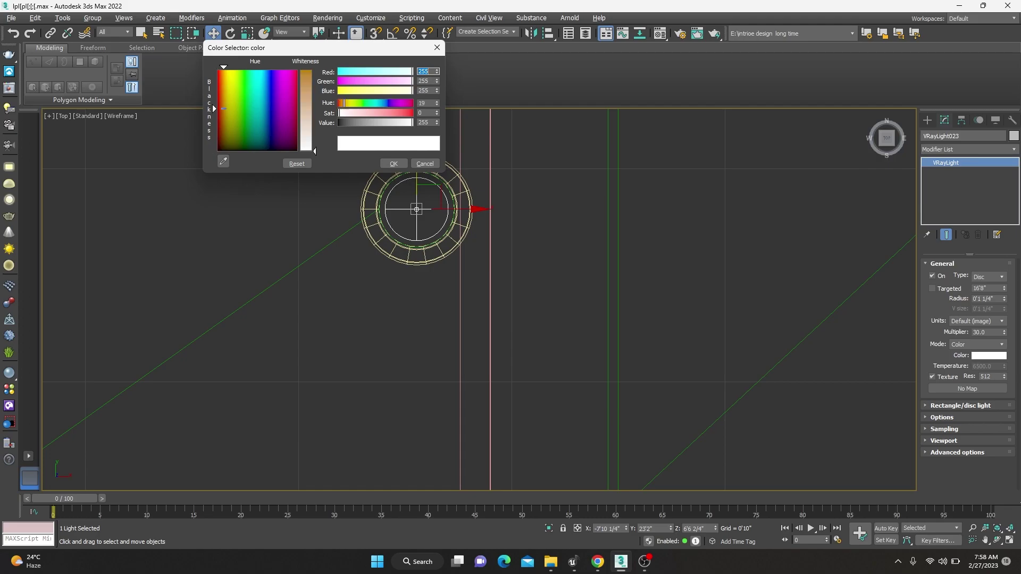
pyautogui.click(306, 97)
pyautogui.click(394, 164)
pyautogui.scroll(-5, 547, 251)
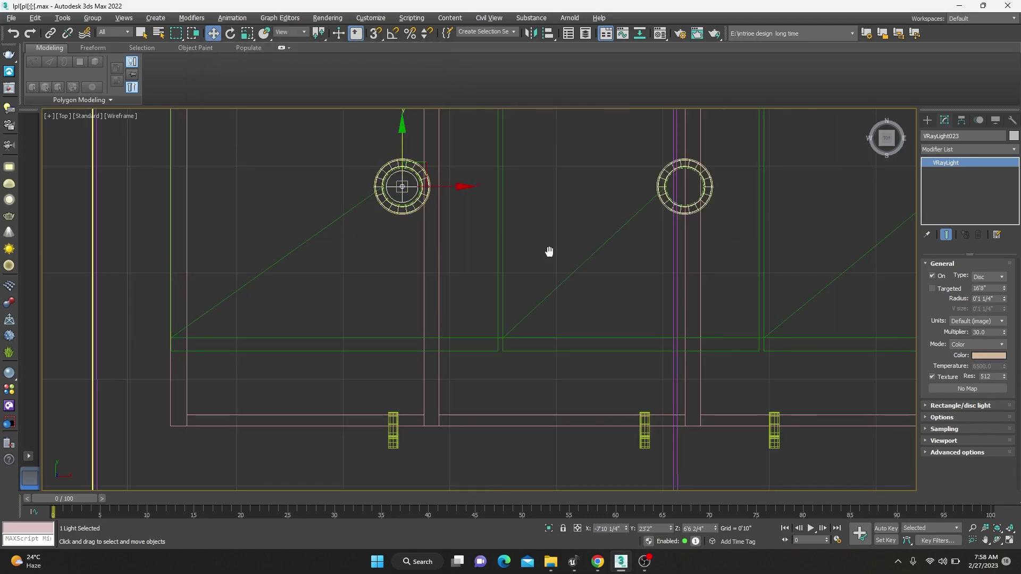
pyautogui.moveTo(547, 251); pyautogui.dragTo(365, 303, button='middle')
pyautogui.scroll(-4, 365, 303)
pyautogui.click(378, 275)
pyautogui.scroll(-5, 377, 274)
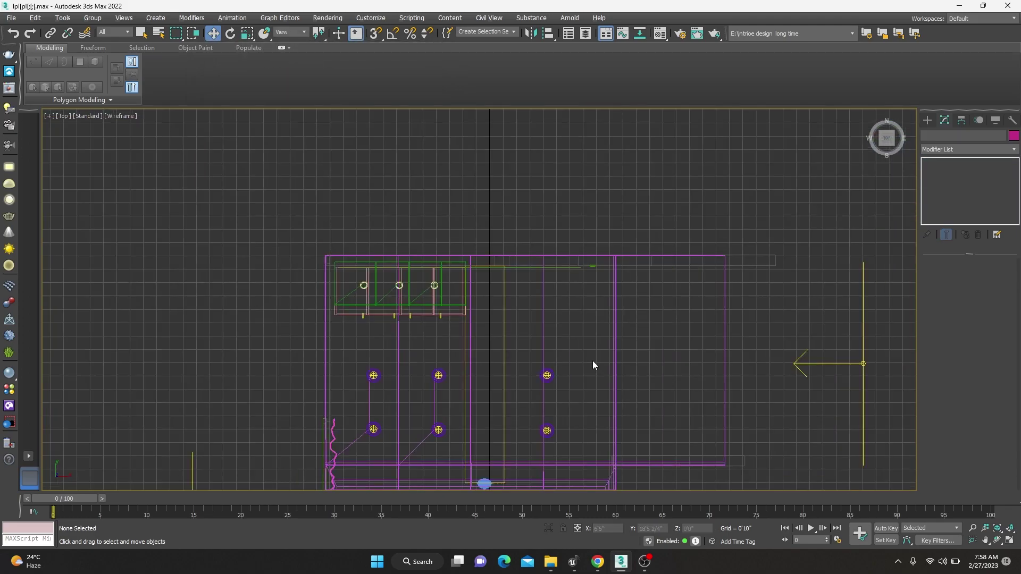
pyautogui.moveTo(592, 360); pyautogui.dragTo(433, 284, button='middle')
pyautogui.scroll(3, 433, 284)
pyautogui.scroll(-2, 431, 257)
# Return to a maximized Top viewport of the room plan.
pyautogui.press('c')
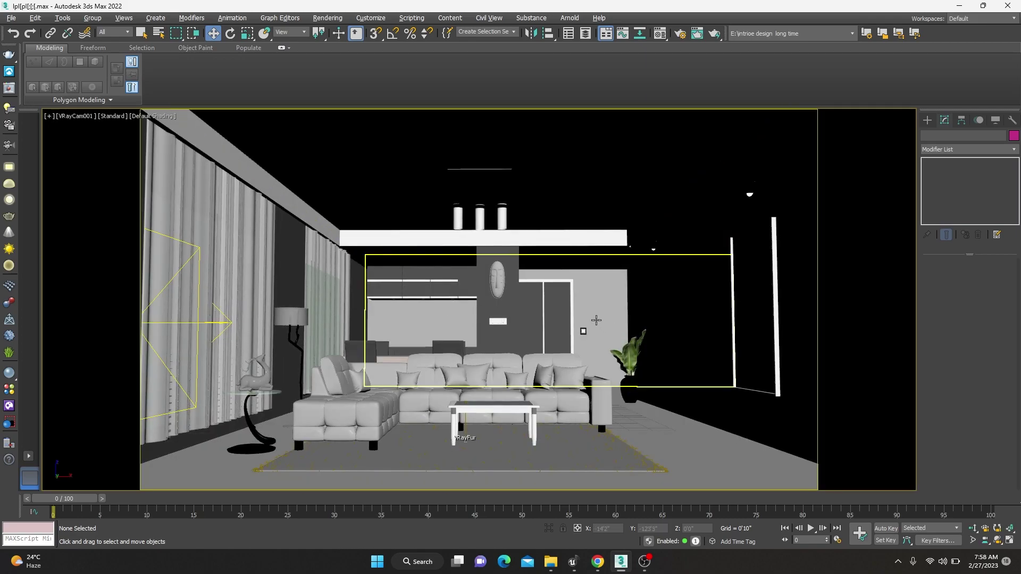
pyautogui.press('p')
pyautogui.scroll(10, 229, 256)
pyautogui.scroll(3, 229, 256)
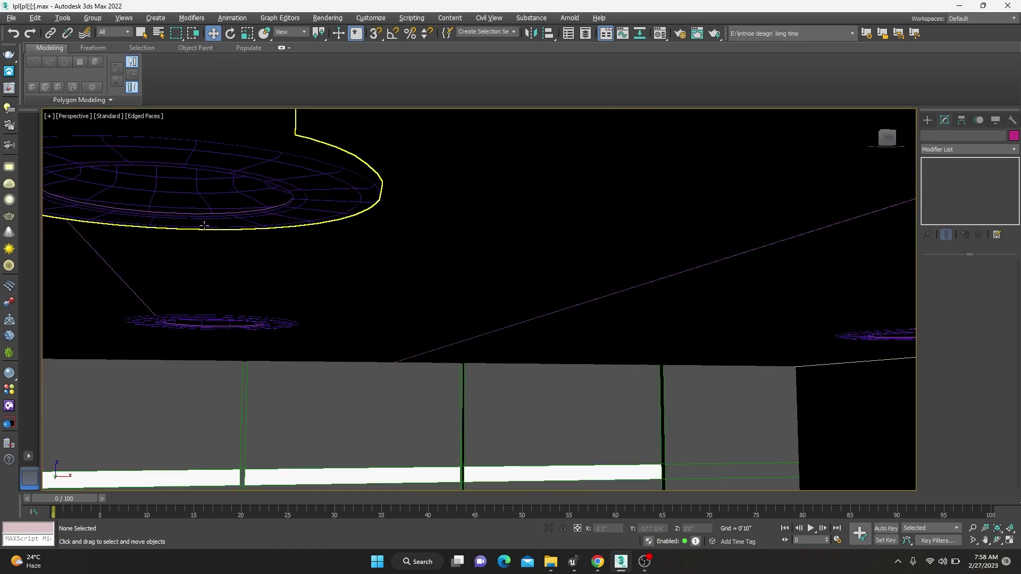
pyautogui.scroll(-10, 230, 255)
pyautogui.scroll(-10, 359, 369)
pyautogui.hotkey('alt', 'w')
pyautogui.click(203, 155)
pyautogui.hotkey('alt', 'w')
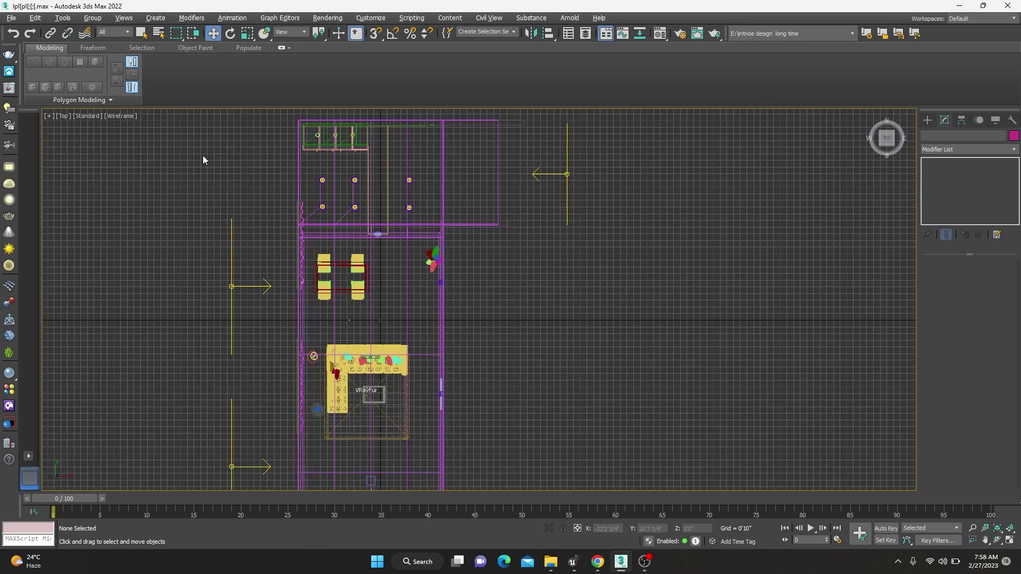
pyautogui.scroll(10, 329, 175)
pyautogui.scroll(3, 335, 257)
# Set the selection filter to Lights and select all six ceiling disc lights.
pyautogui.click(129, 32)
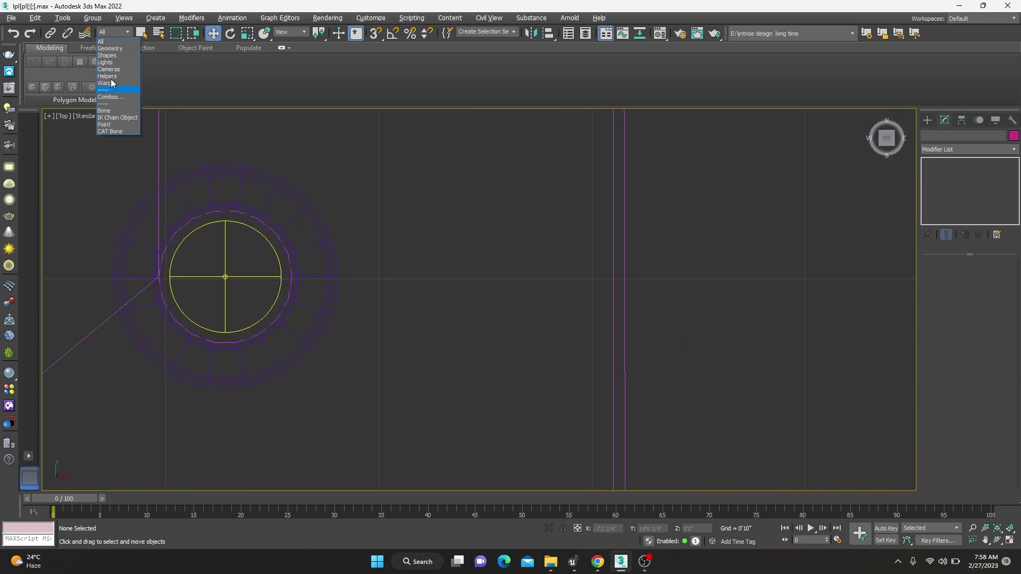
pyautogui.click(106, 62)
pyautogui.scroll(-10, 322, 203)
pyautogui.scroll(-2, 319, 224)
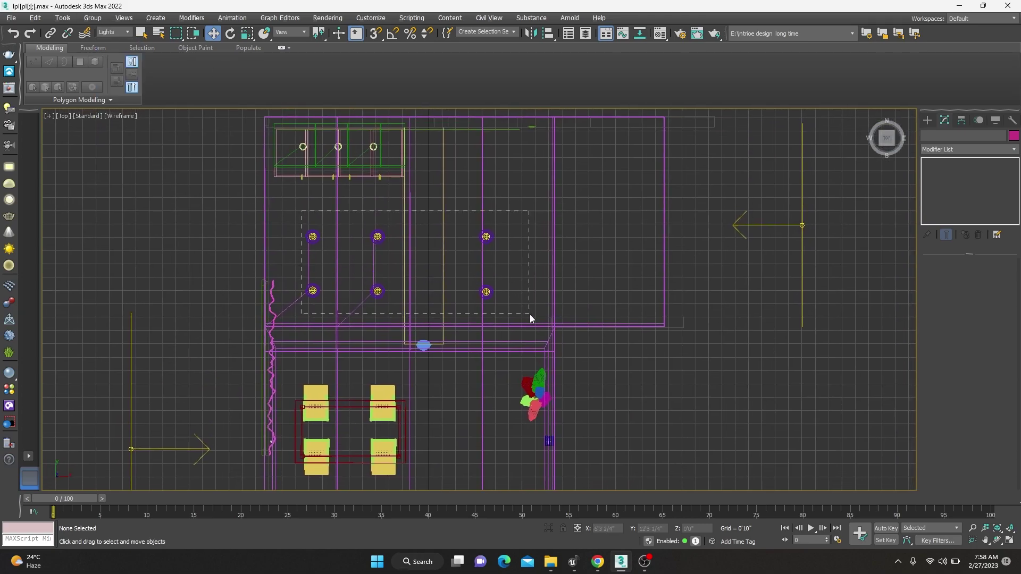
pyautogui.moveTo(529, 314); pyautogui.dragTo(530, 315)
# Lower the six disc lights about 4 3/4 inches along Z, then deselect them.
pyautogui.hotkey('alt', 'w')
pyautogui.hotkey('alt', 'w')
pyautogui.scroll(3, 448, 340)
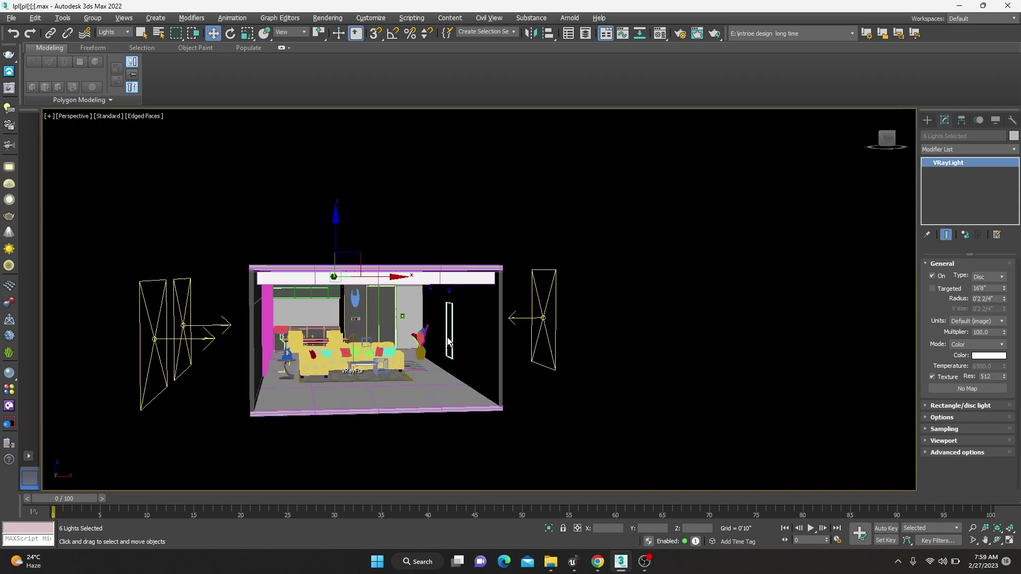
pyautogui.scroll(3, 447, 340)
pyautogui.scroll(4, 319, 298)
pyautogui.scroll(4, 276, 281)
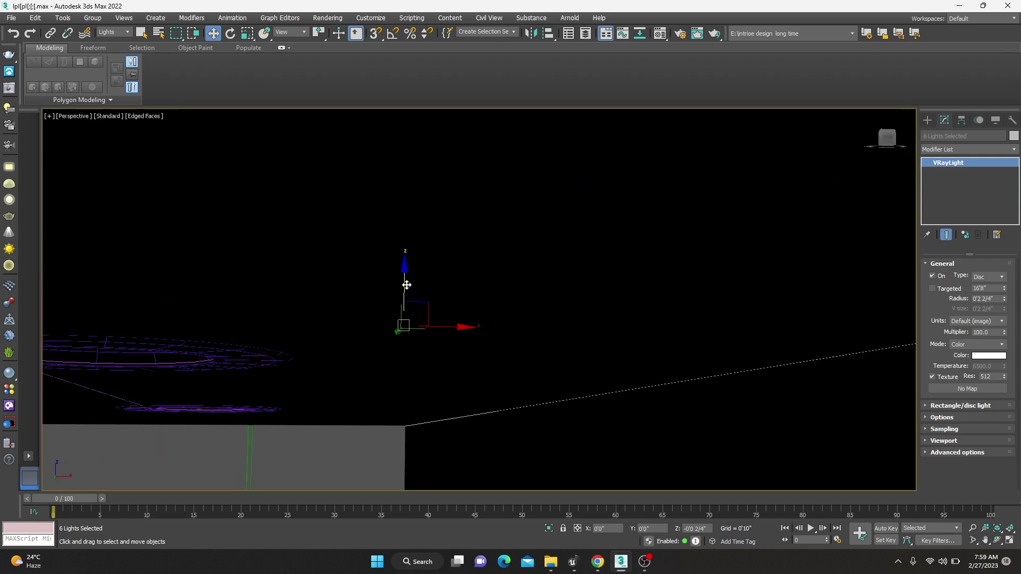
pyautogui.moveTo(406, 285); pyautogui.dragTo(400, 373)
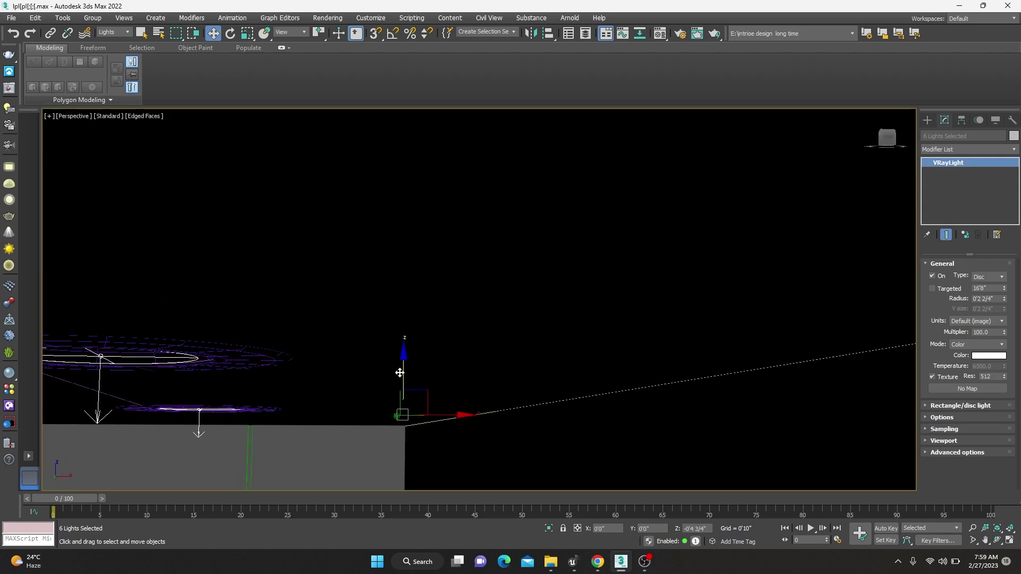
pyautogui.scroll(-4, 400, 373)
pyautogui.scroll(-4, 420, 337)
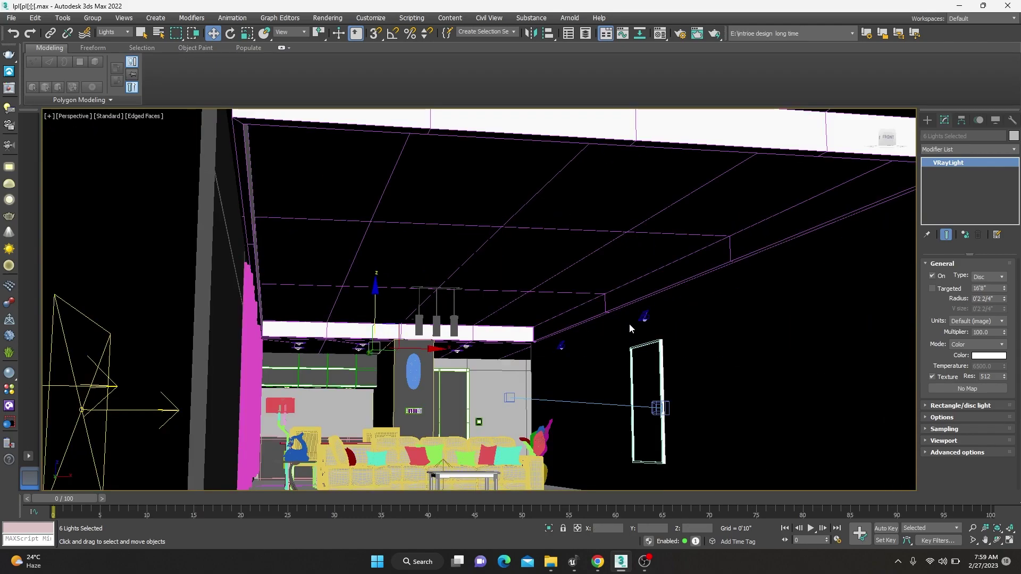
pyautogui.scroll(4, 629, 324)
pyautogui.click(736, 299)
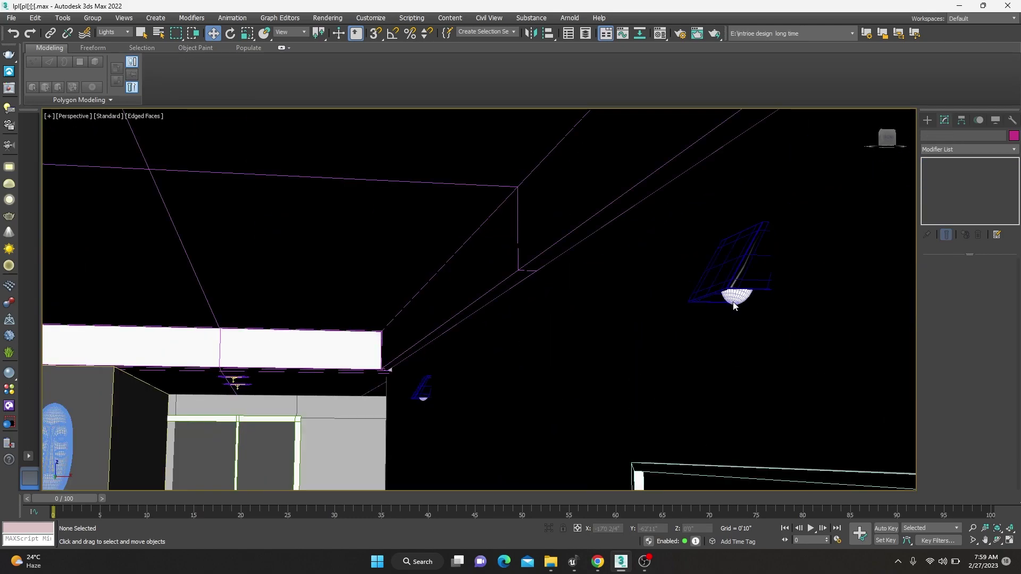
# Reset the selection filter to All and raise the 07 - Default light material intensity to 900.
pyautogui.click(113, 31)
pyautogui.click(736, 294)
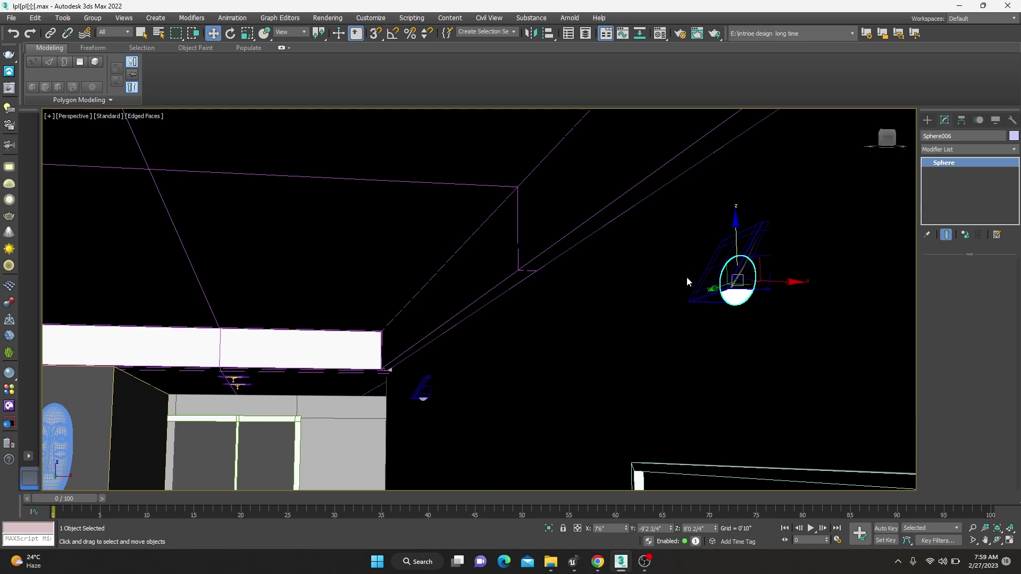
pyautogui.press('m')
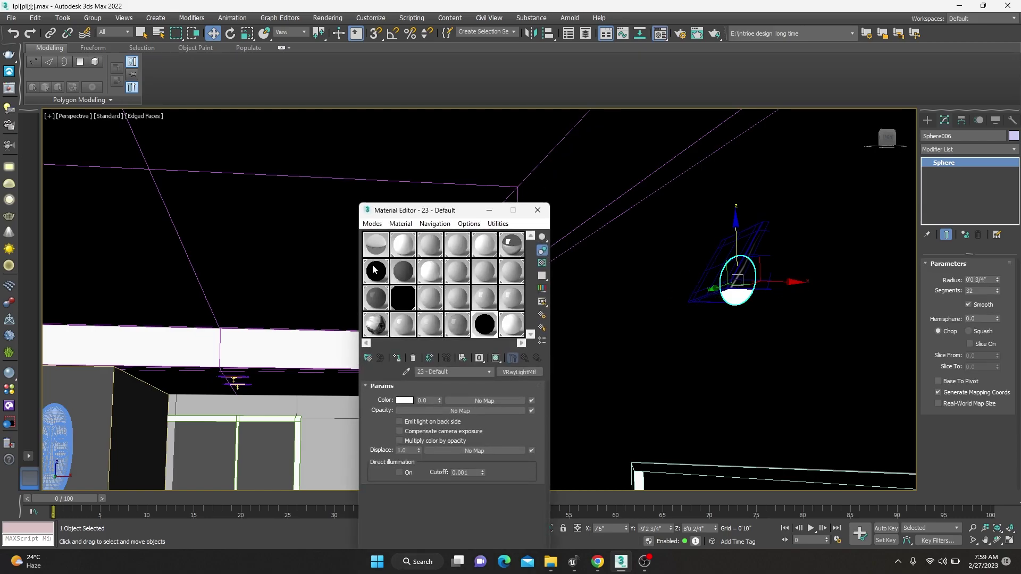
pyautogui.click(376, 270)
pyautogui.doubleClick(376, 268)
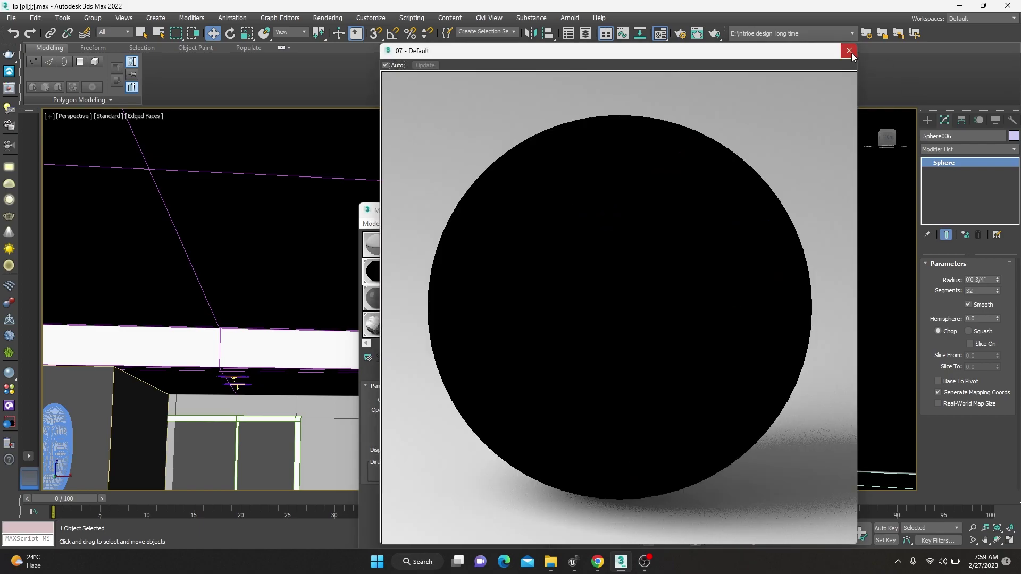
pyautogui.click(849, 51)
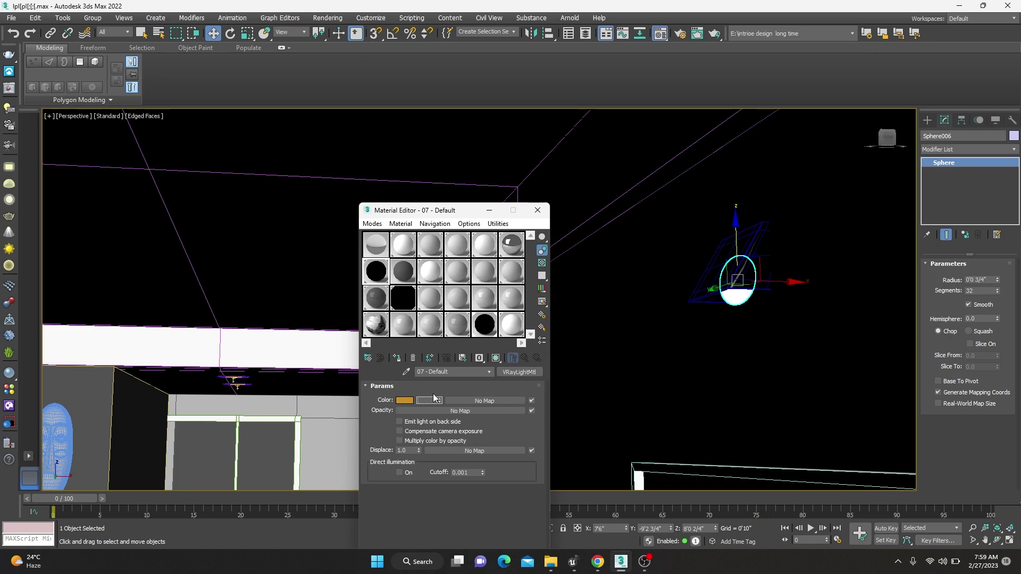
pyautogui.write('900')
pyautogui.press('Return')
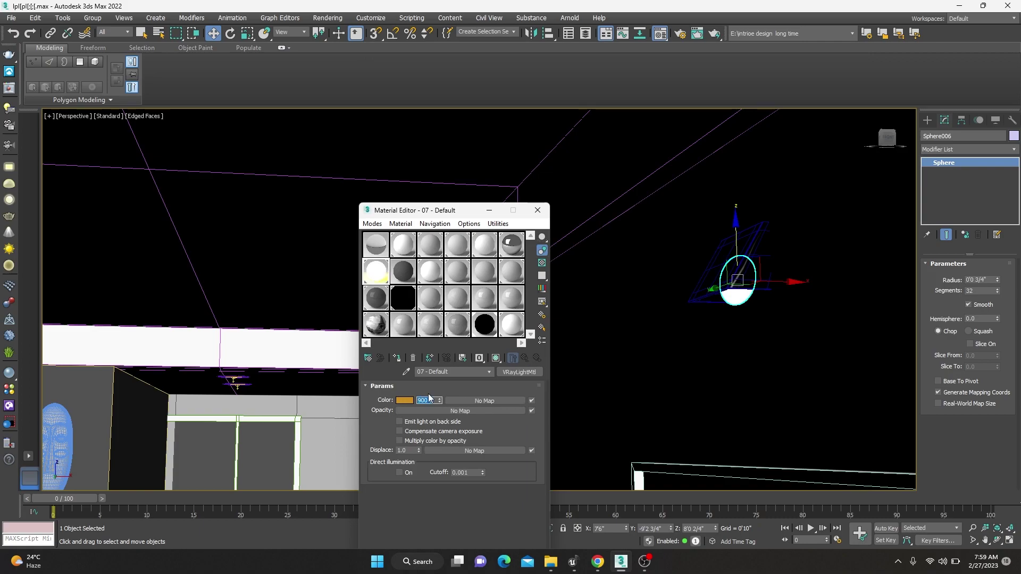
# Make the 23 - Default light material render white at 75.0.
pyautogui.click(485, 331)
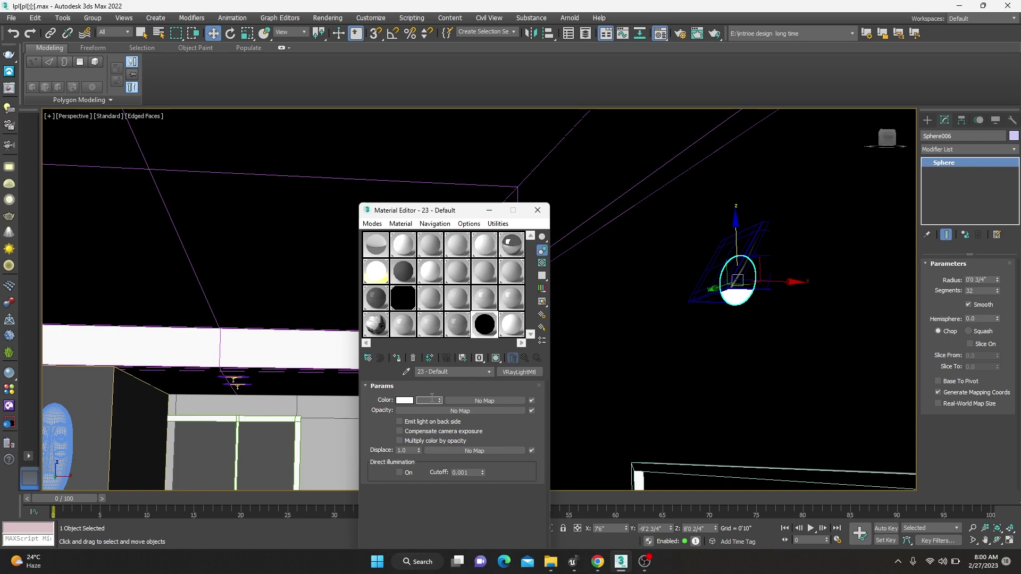
pyautogui.click(537, 210)
pyautogui.scroll(-5, 434, 336)
pyautogui.scroll(-3, 434, 336)
pyautogui.scroll(-4, 435, 336)
# Maximize the Front view and frame the whole room in it.
pyautogui.hotkey('alt', 'w')
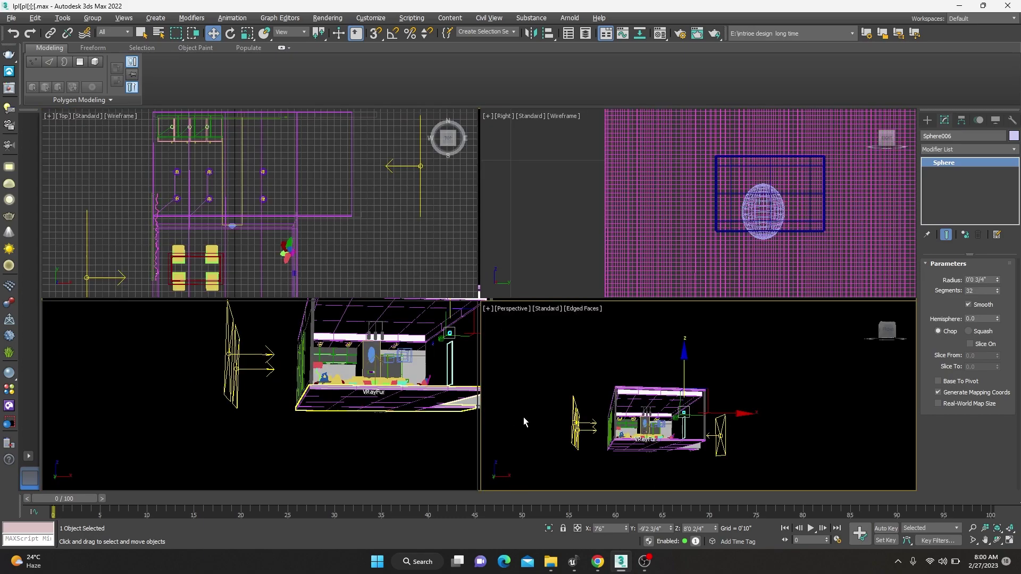
pyautogui.hotkey('alt', 'w')
pyautogui.hotkey('alt', 'w')
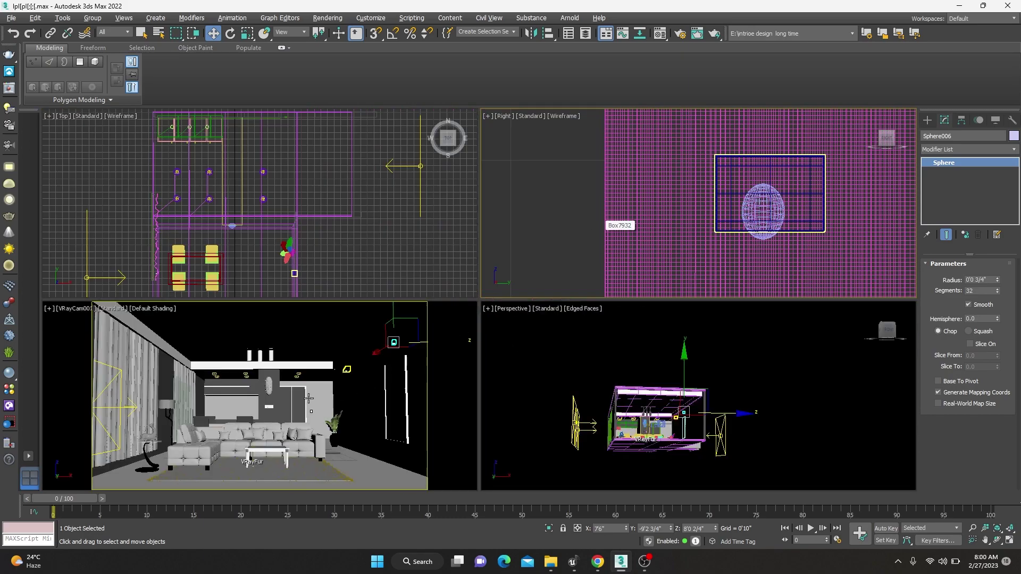
pyautogui.hotkey('alt', 'w')
pyautogui.hotkey('alt', 'w')
pyautogui.hotkey('alt', 'w')
pyautogui.press('f')
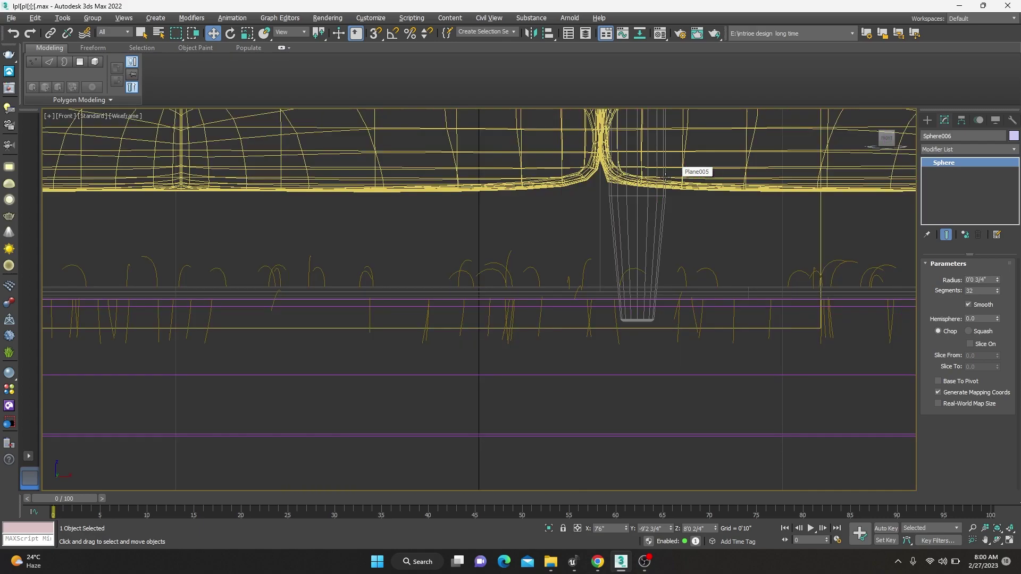
pyautogui.scroll(-3, 662, 175)
pyautogui.scroll(-3, 662, 176)
pyautogui.moveTo(662, 176); pyautogui.dragTo(661, 467, button='middle')
pyautogui.scroll(1, 661, 466)
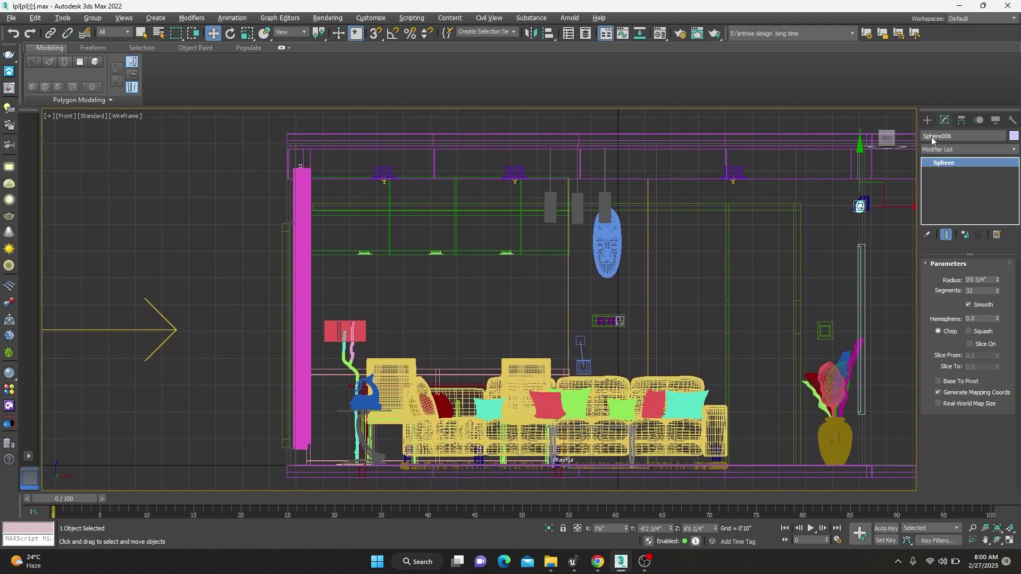
# Start a VRayIES light using x-arrow-soft.ies from the ies-lights-pack folder on E:.
pyautogui.click(928, 121)
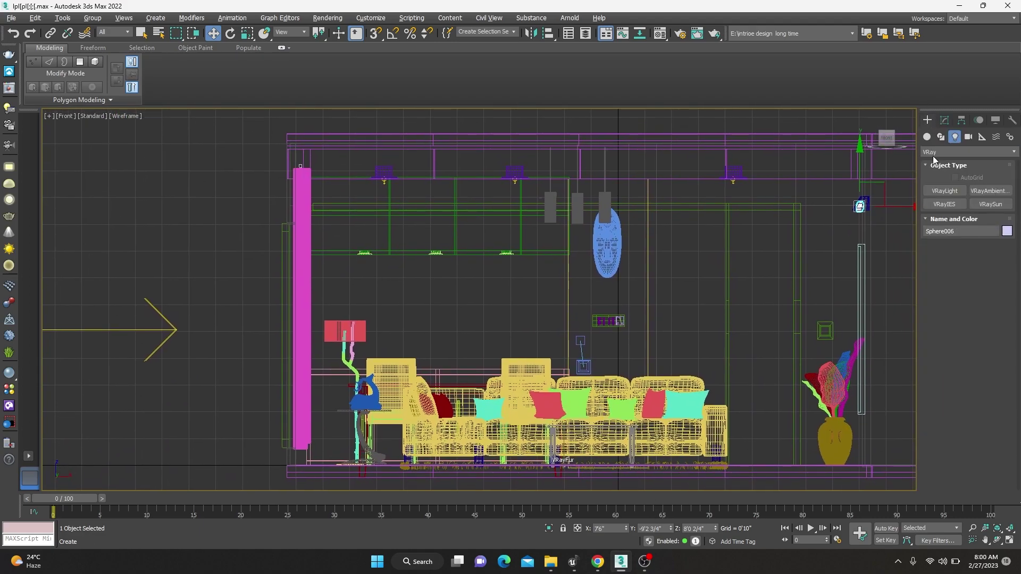
pyautogui.click(956, 203)
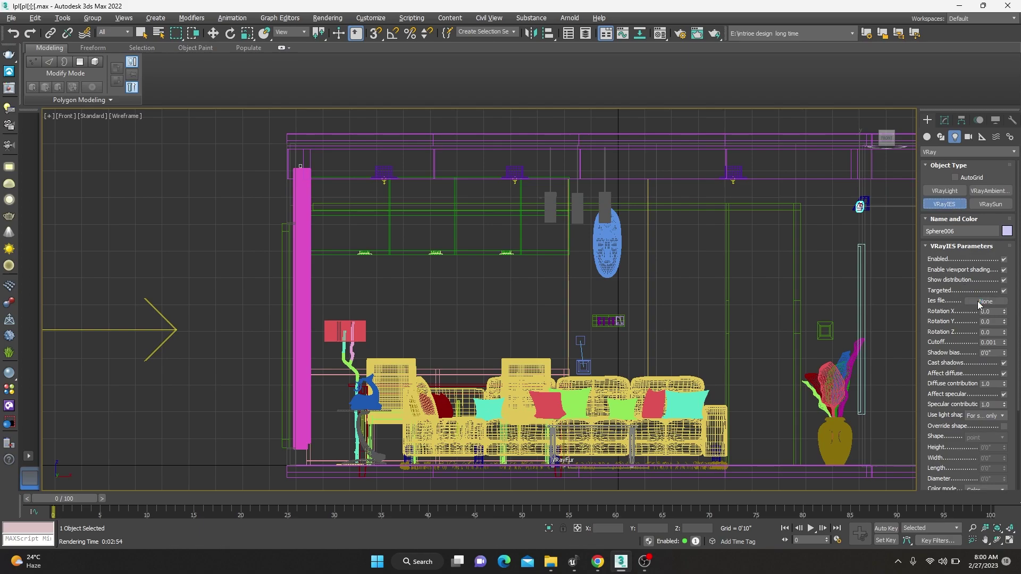
pyautogui.click(984, 301)
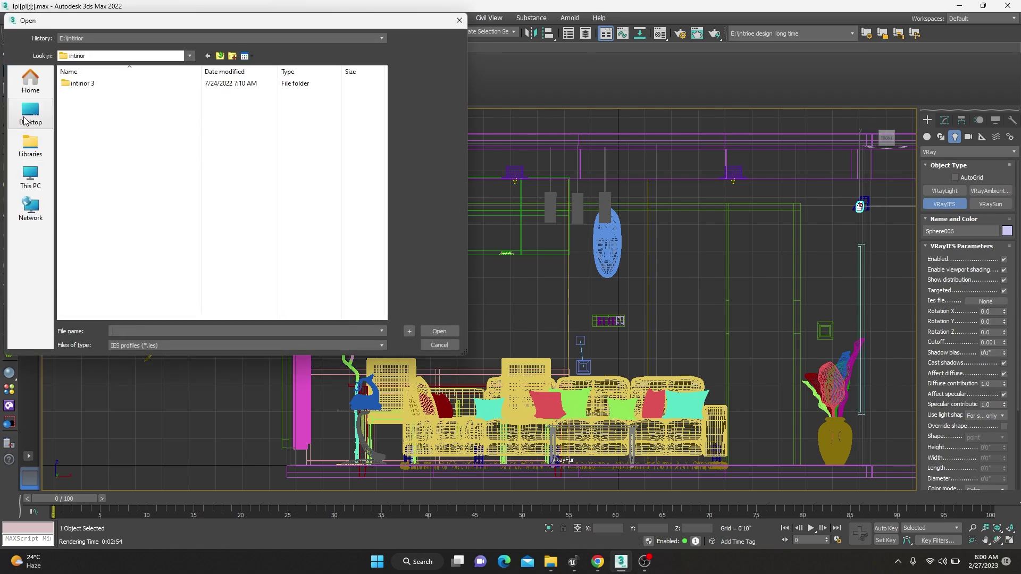
pyautogui.click(37, 178)
pyautogui.doubleClick(125, 123)
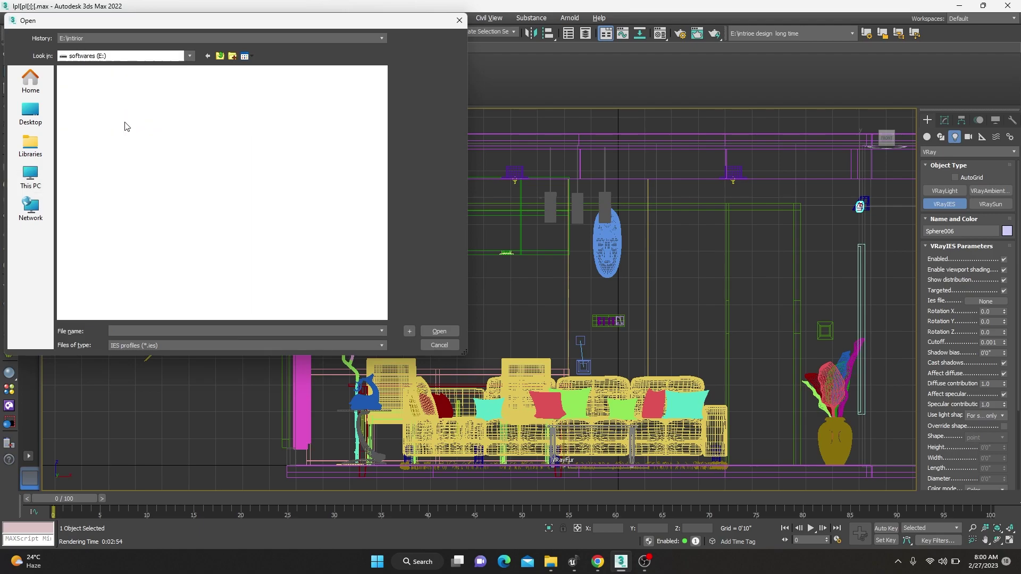
pyautogui.press('e')
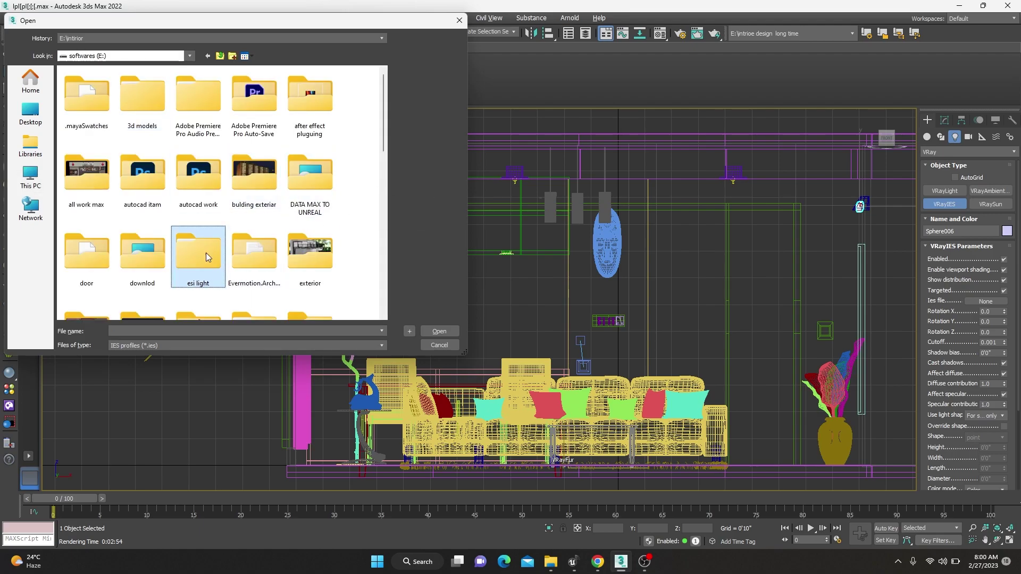
pyautogui.doubleClick(206, 257)
pyautogui.doubleClick(236, 84)
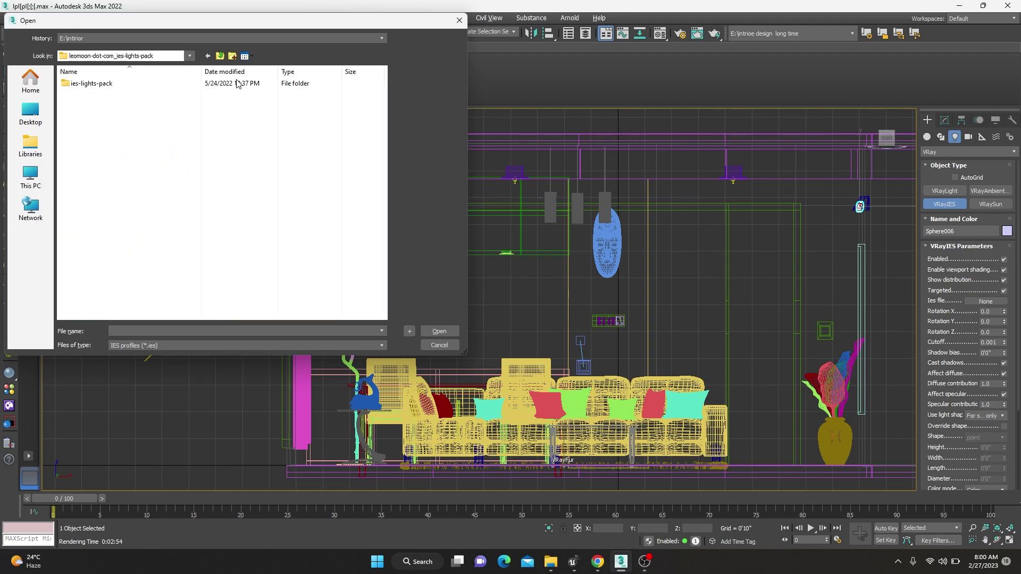
pyautogui.doubleClick(238, 84)
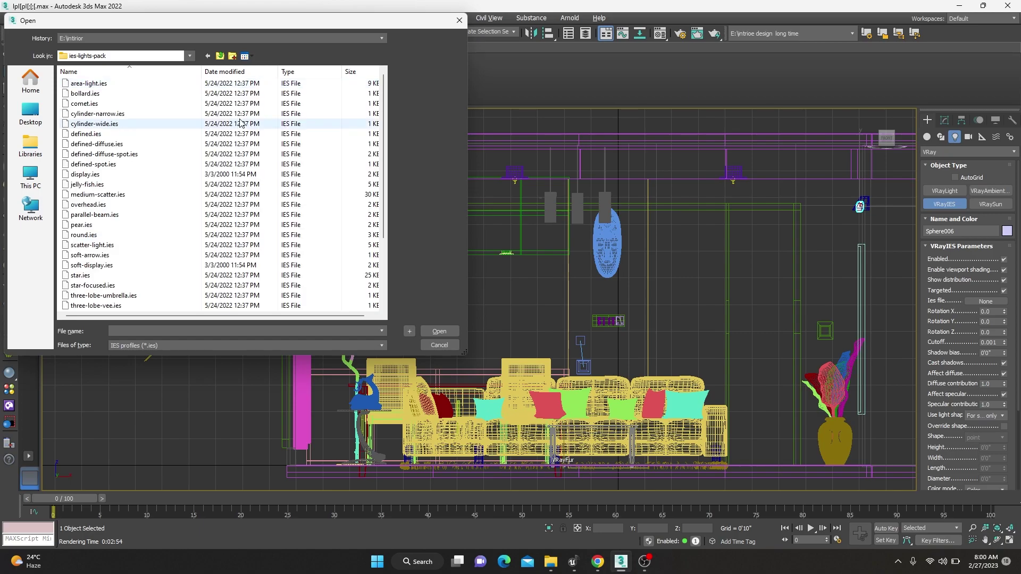
pyautogui.scroll(-3, 175, 223)
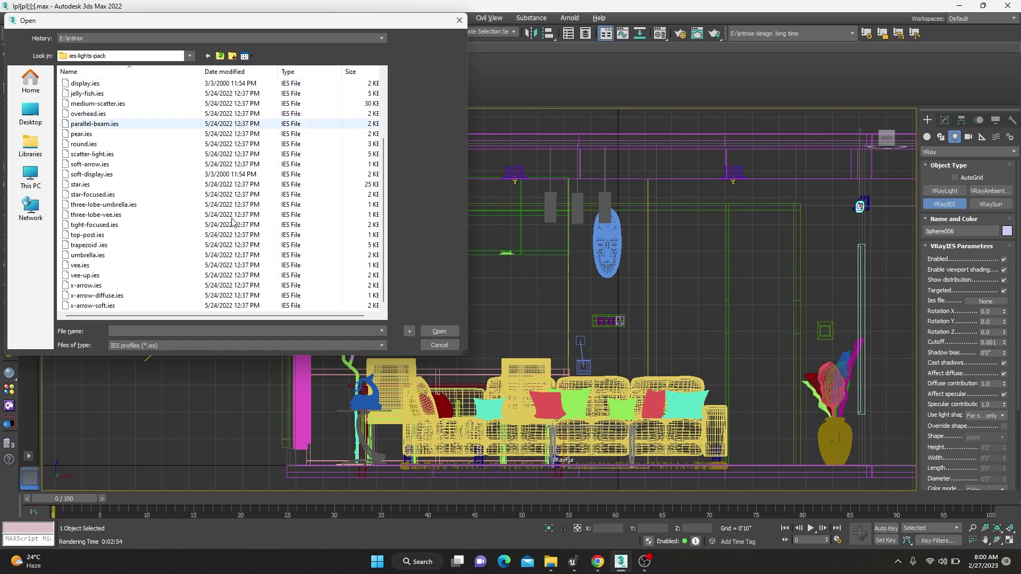
pyautogui.click(119, 309)
pyautogui.click(438, 331)
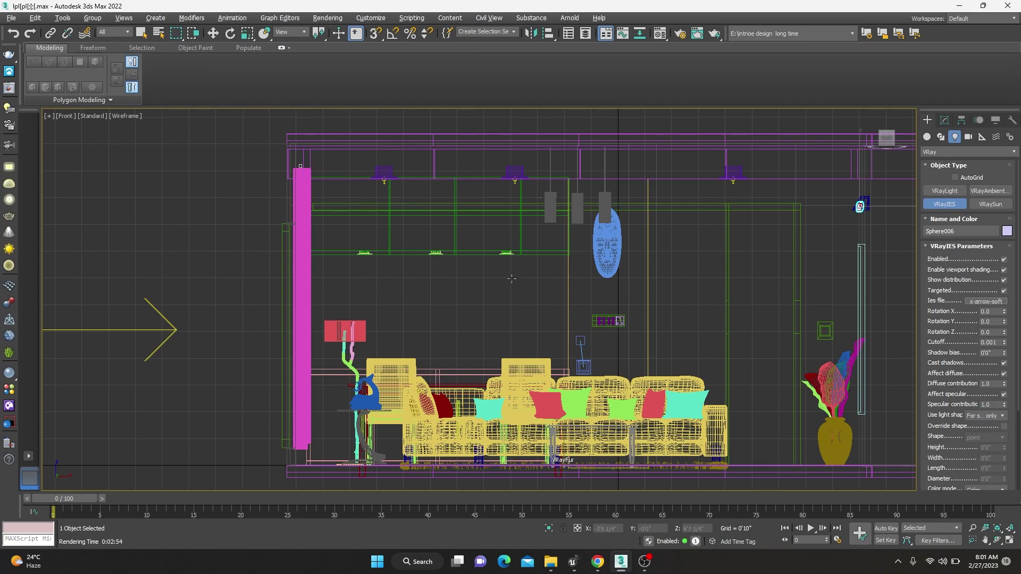
# Create the targeted VRayIES001 light below the ceiling, aimed down the wall.
pyautogui.moveTo(507, 253); pyautogui.dragTo(508, 340)
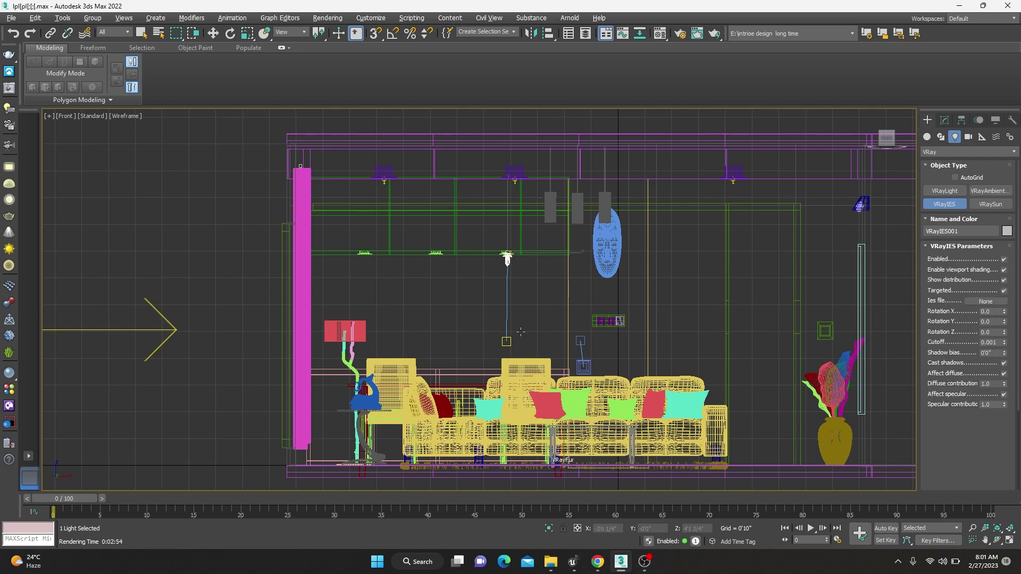
pyautogui.click(944, 121)
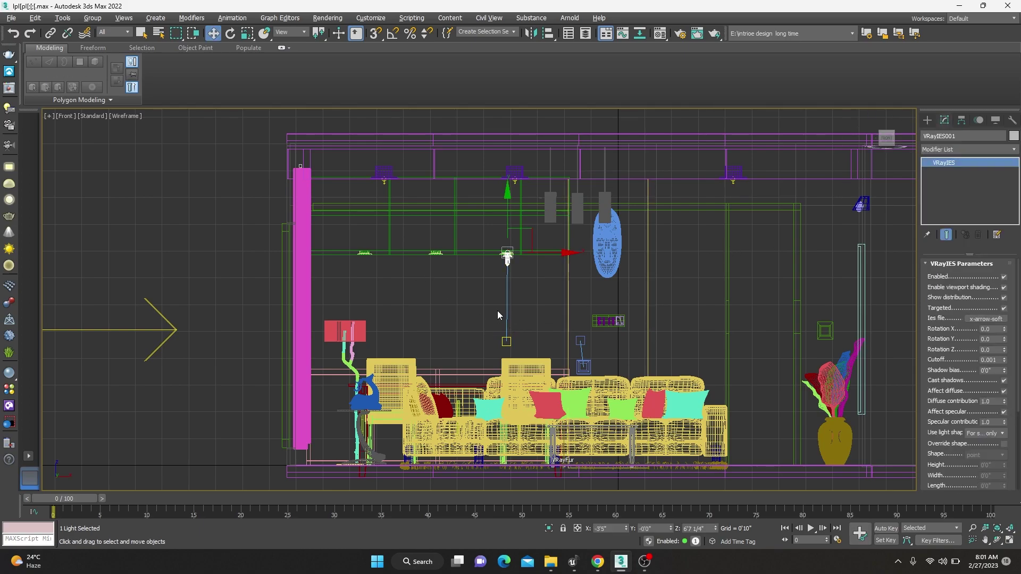
pyautogui.hotkey('alt', 'w')
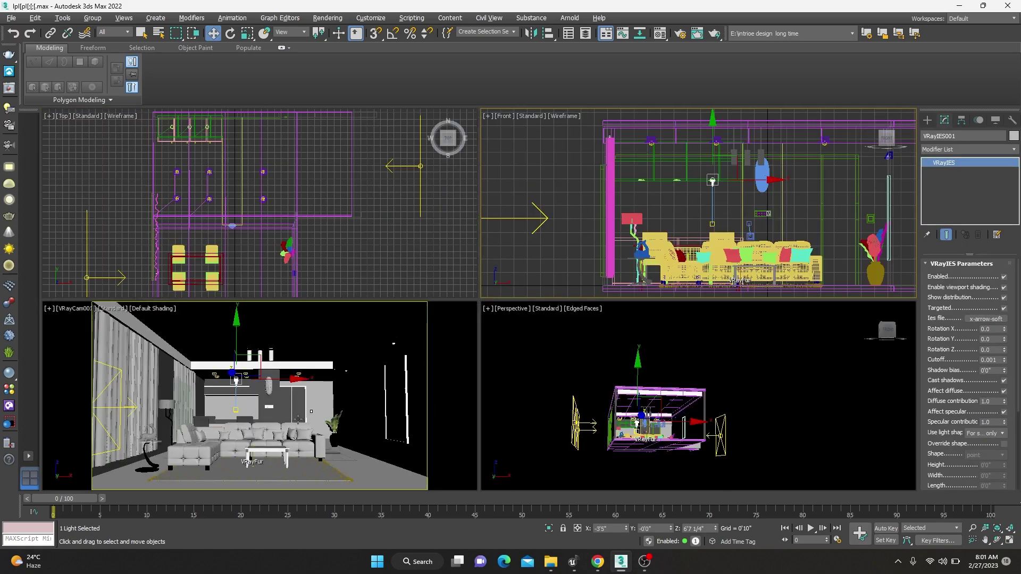
# Maximize the Perspective view and zoom to inspect the new light.
pyautogui.click(637, 420)
pyautogui.hotkey('alt', 'w')
pyautogui.scroll(5, 354, 354)
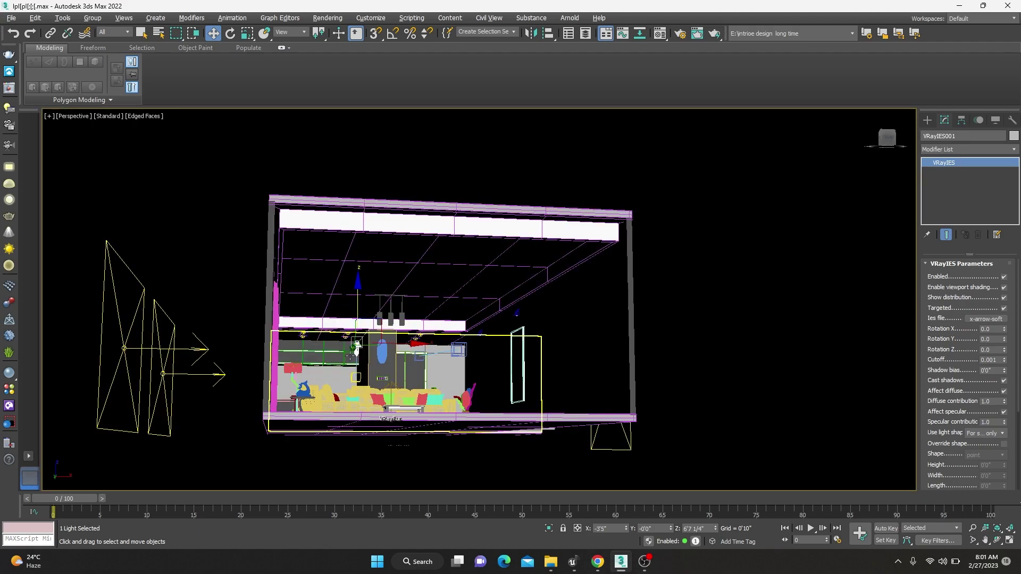
pyautogui.scroll(3, 350, 351)
pyautogui.scroll(3, 351, 352)
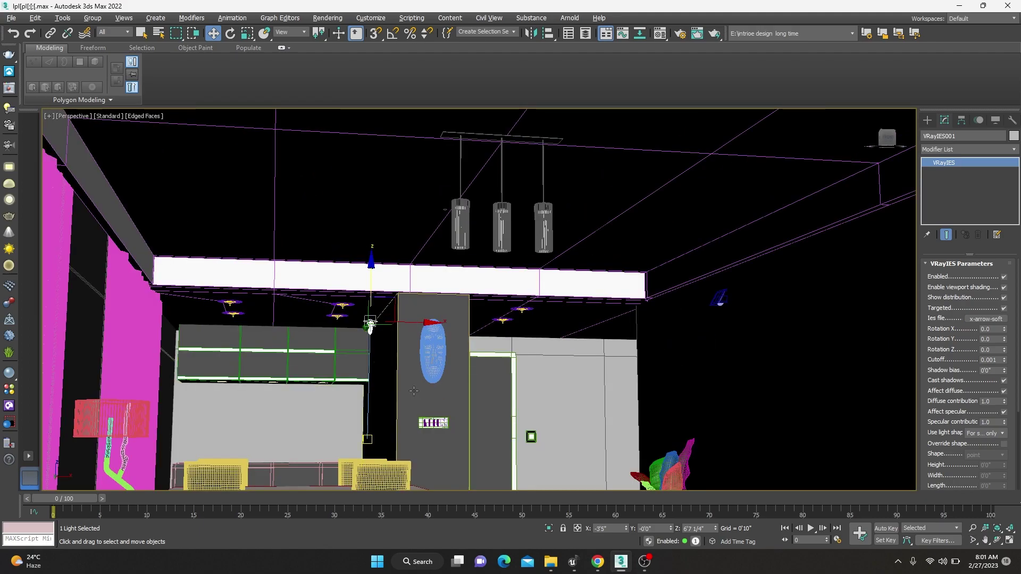
pyautogui.scroll(3, 414, 391)
pyautogui.scroll(-2, 372, 319)
pyautogui.scroll(-2, 272, 203)
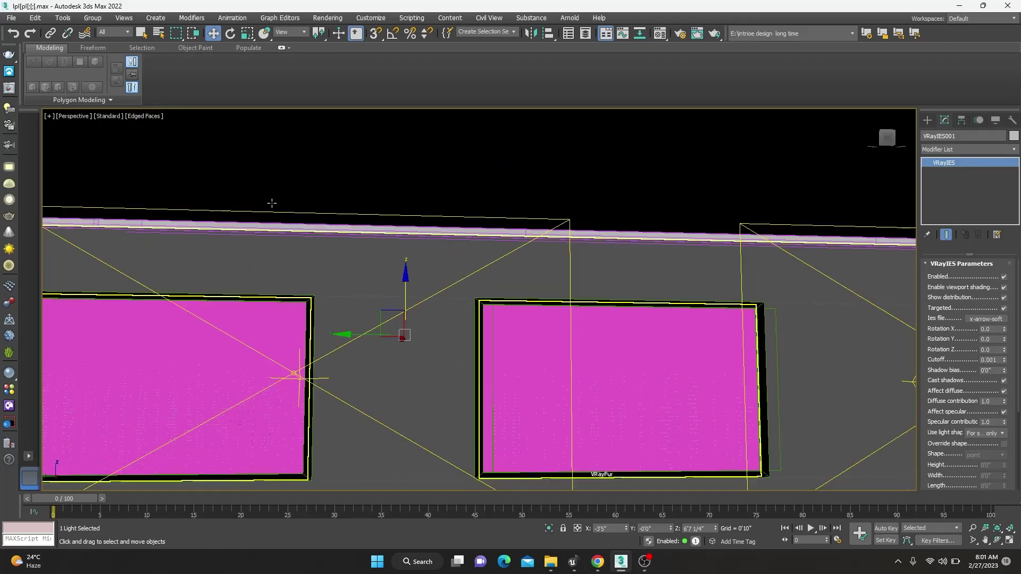
pyautogui.scroll(-2, 271, 203)
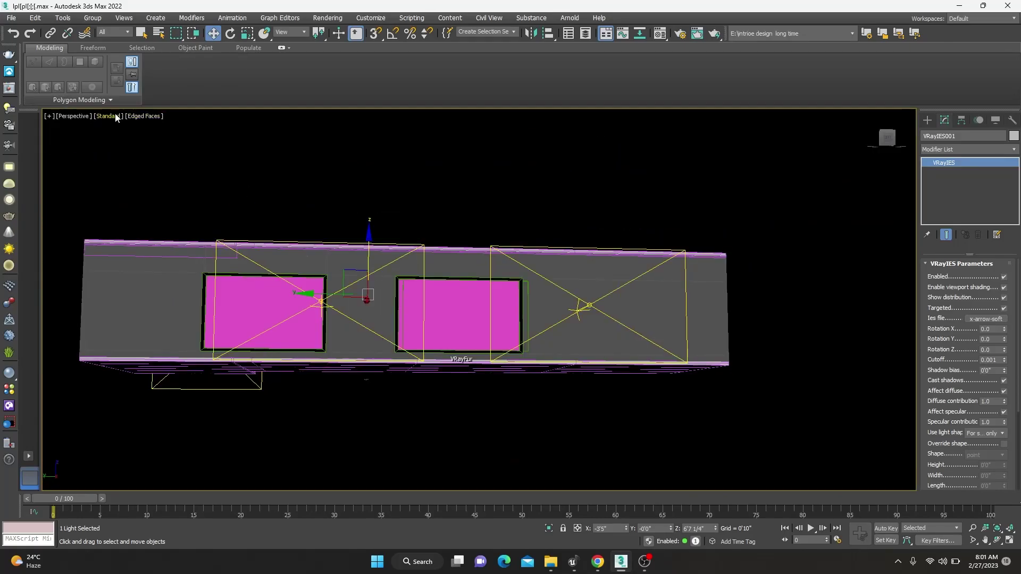
pyautogui.click(115, 118)
pyautogui.click(99, 117)
pyautogui.click(134, 118)
# Switch to wireframe and slide the IES light left toward the green wall lamps.
pyautogui.click(180, 229)
pyautogui.press('F3')
pyautogui.scroll(2, 368, 314)
pyautogui.scroll(3, 364, 327)
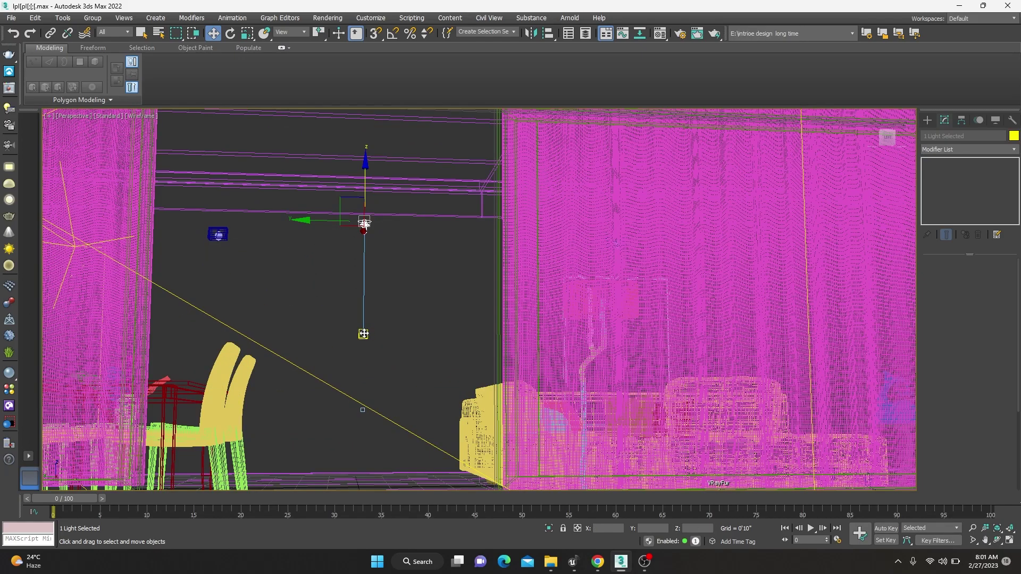
pyautogui.scroll(-3, 364, 223)
pyautogui.scroll(-3, 378, 303)
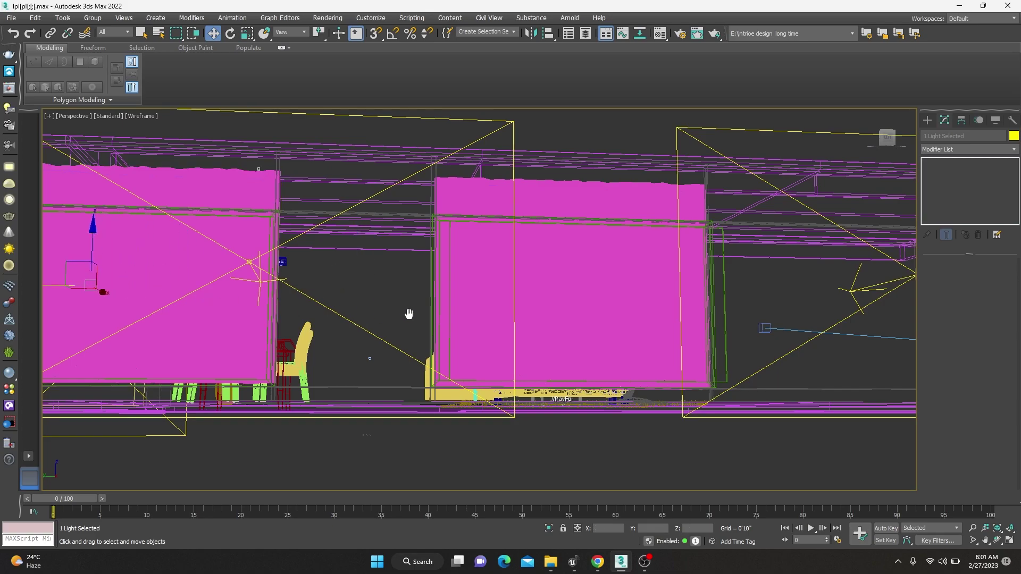
pyautogui.moveTo(408, 313); pyautogui.dragTo(484, 331, button='middle')
pyautogui.moveTo(346, 315); pyautogui.dragTo(229, 312)
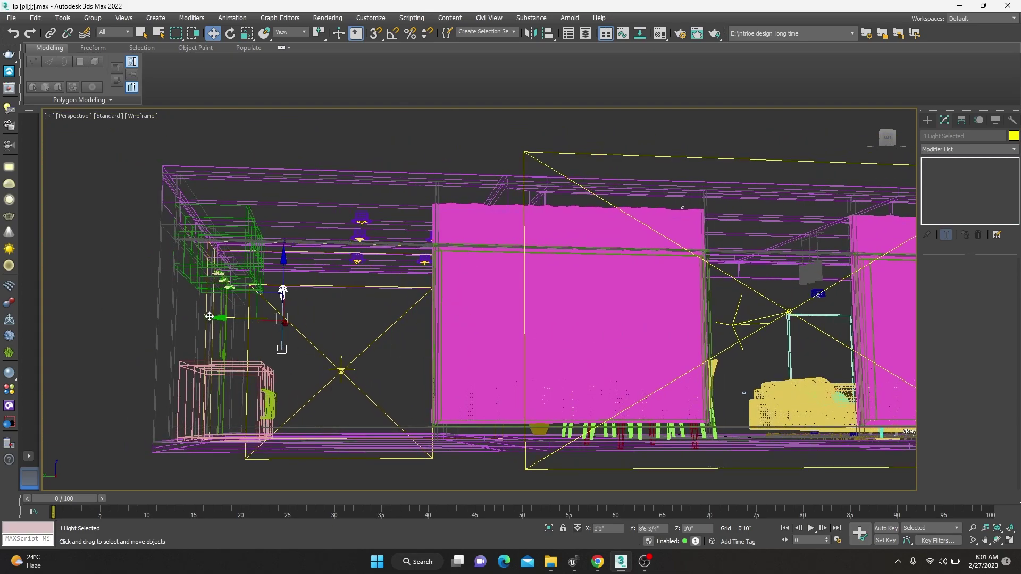
pyautogui.scroll(3, 233, 311)
pyautogui.scroll(3, 233, 311)
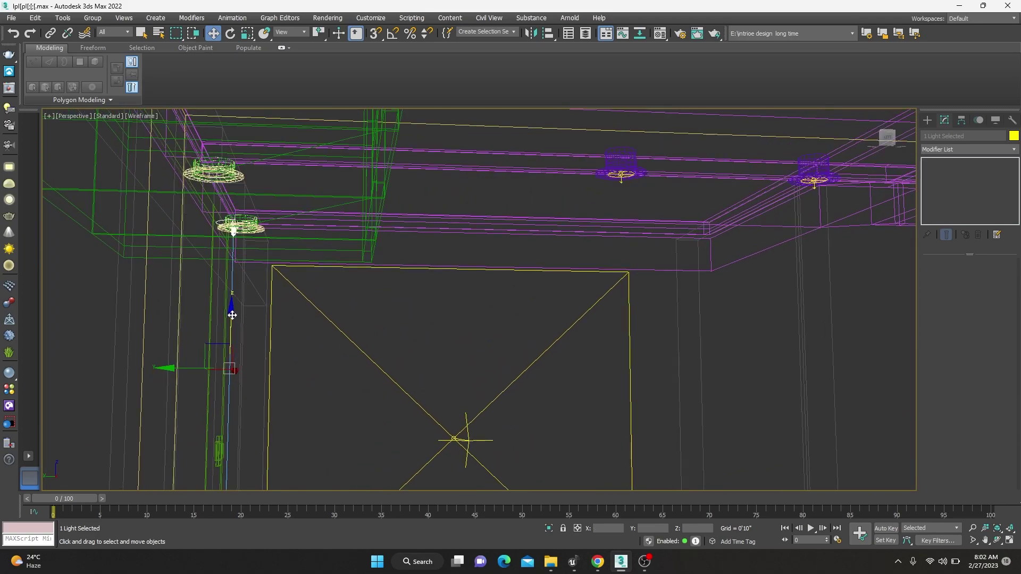
pyautogui.scroll(-1, 239, 349)
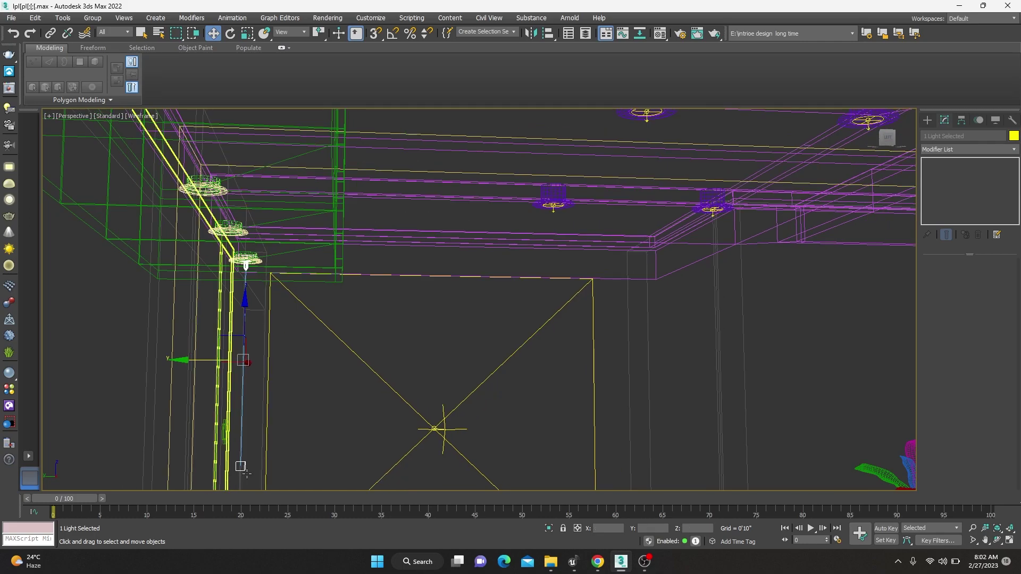
# Maximize the Perspective view with edged-faces shading and orbit along the wall.
pyautogui.click(241, 464)
pyautogui.hotkey('alt', 'w')
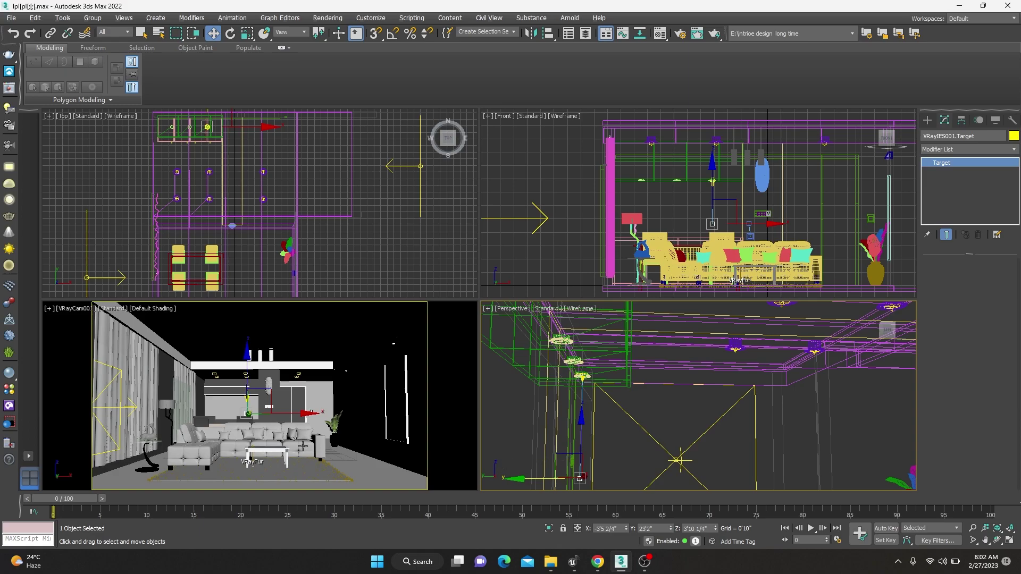
pyautogui.hotkey('alt', 'w')
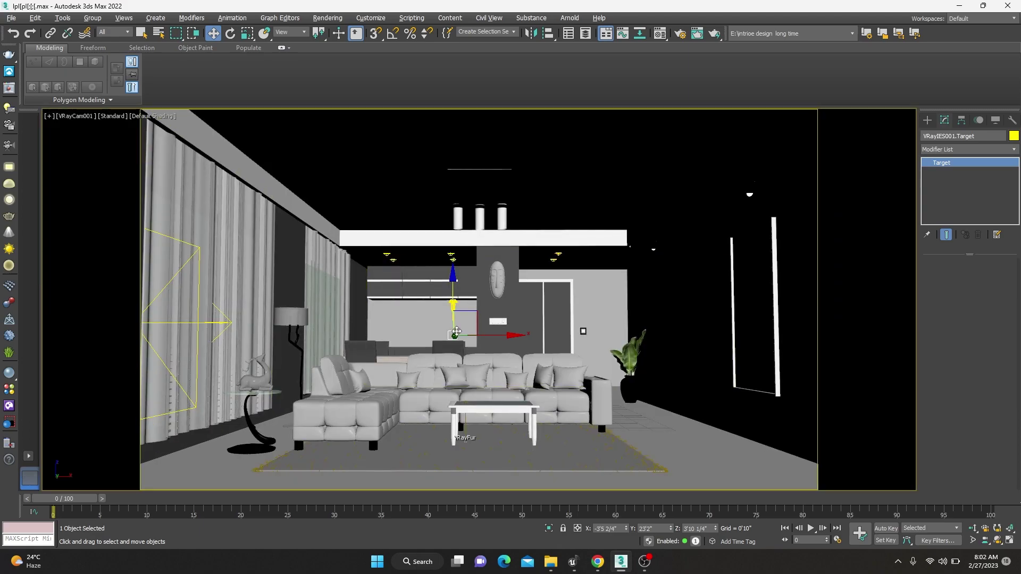
pyautogui.press('p')
pyautogui.scroll(-5, 456, 330)
pyautogui.click(142, 116)
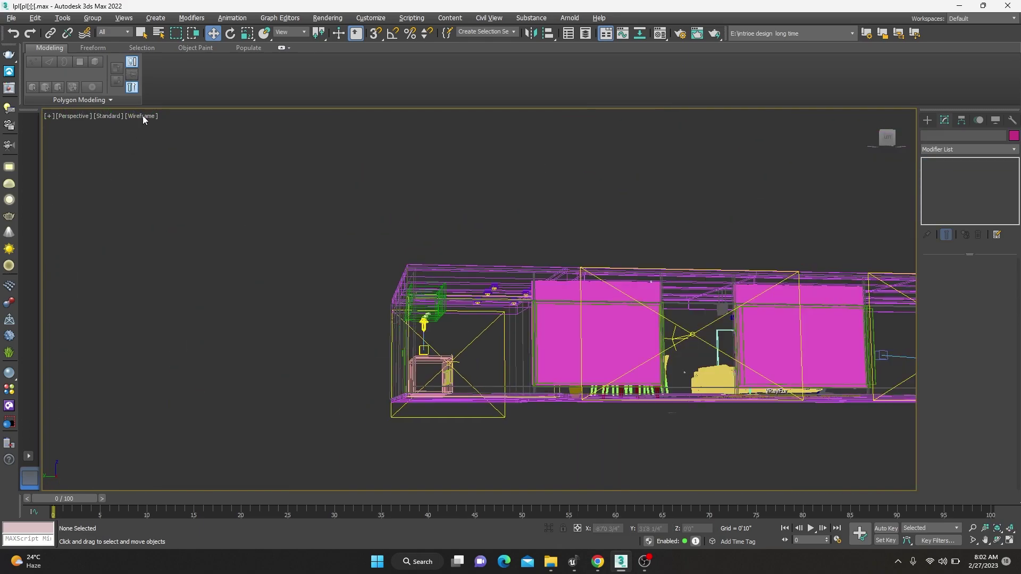
pyautogui.click(171, 128)
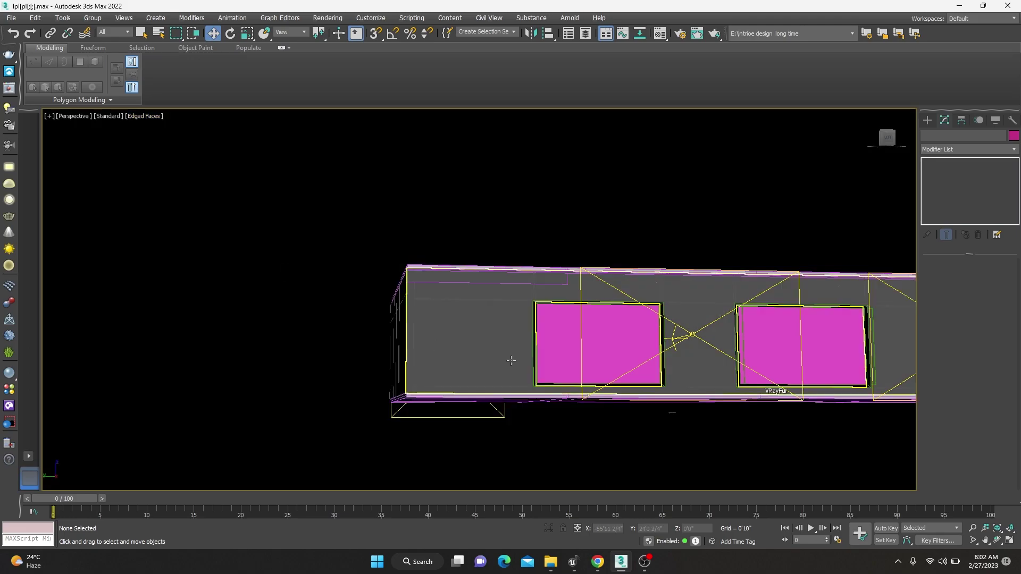
pyautogui.keyDown('alt'); pyautogui.moveTo(511, 360); pyautogui.dragTo(415, 367, button='middle'); pyautogui.keyUp('alt')
pyautogui.scroll(5, 410, 369)
pyautogui.scroll(3, 183, 304)
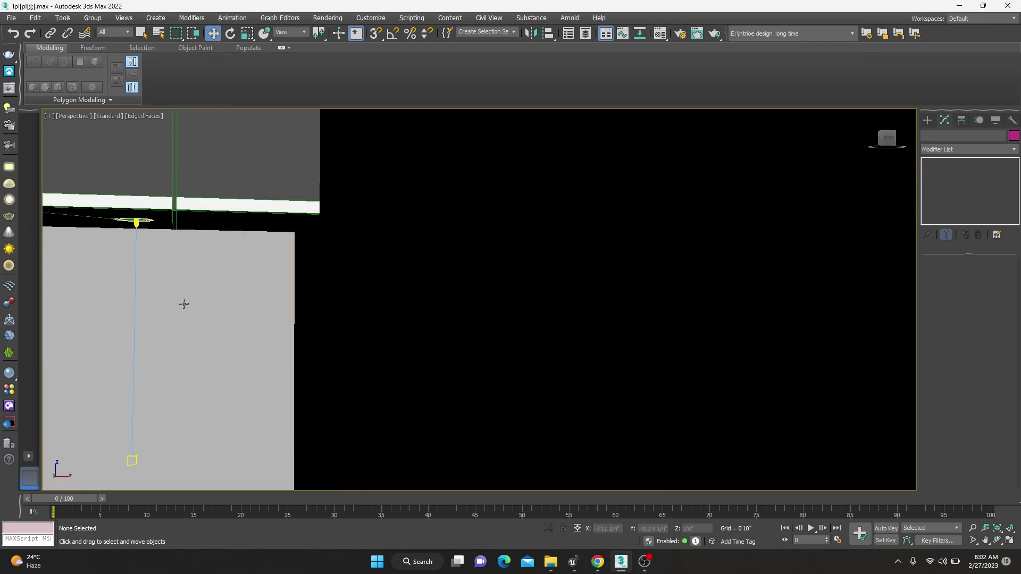
pyautogui.moveTo(183, 303)
pyautogui.mouseDown(button='middle')
pyautogui.moveTo(273, 239)
pyautogui.moveTo(292, 337)
pyautogui.moveTo(264, 333)
pyautogui.moveTo(287, 342)
pyautogui.moveTo(407, 314)
pyautogui.mouseUp(button='middle')
# Isolate the light's target and move it left across the wall.
pyautogui.click(254, 317)
pyautogui.hotkey('alt', 'q')
pyautogui.hotkey('alt', 'q')
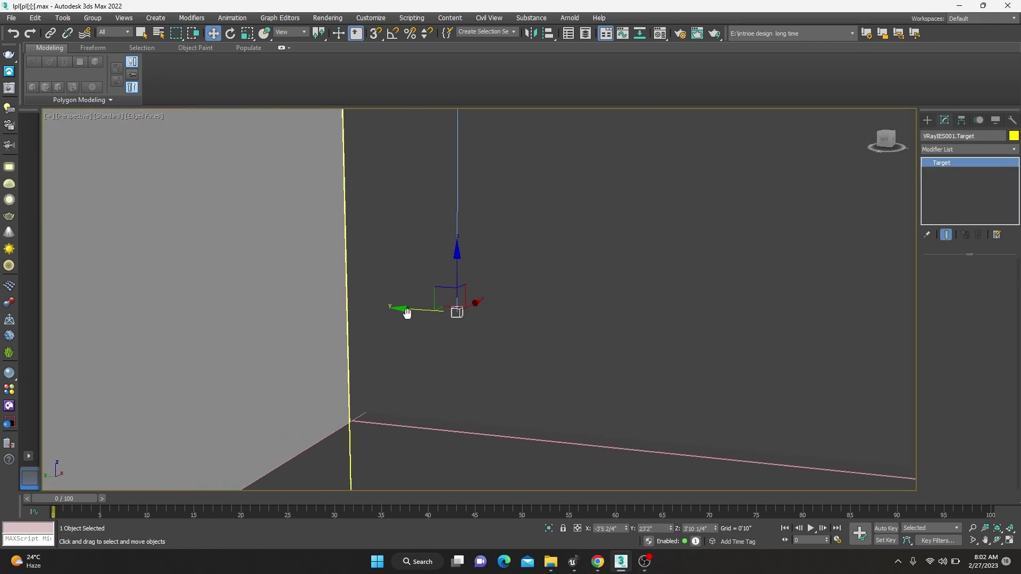
pyautogui.moveTo(407, 314); pyautogui.dragTo(50, 226)
pyautogui.moveTo(50, 226)
pyautogui.mouseDown(button='middle')
pyautogui.moveTo(373, 361)
pyautogui.moveTo(396, 319)
pyautogui.mouseUp(button='middle')
pyautogui.moveTo(397, 319); pyautogui.dragTo(308, 300)
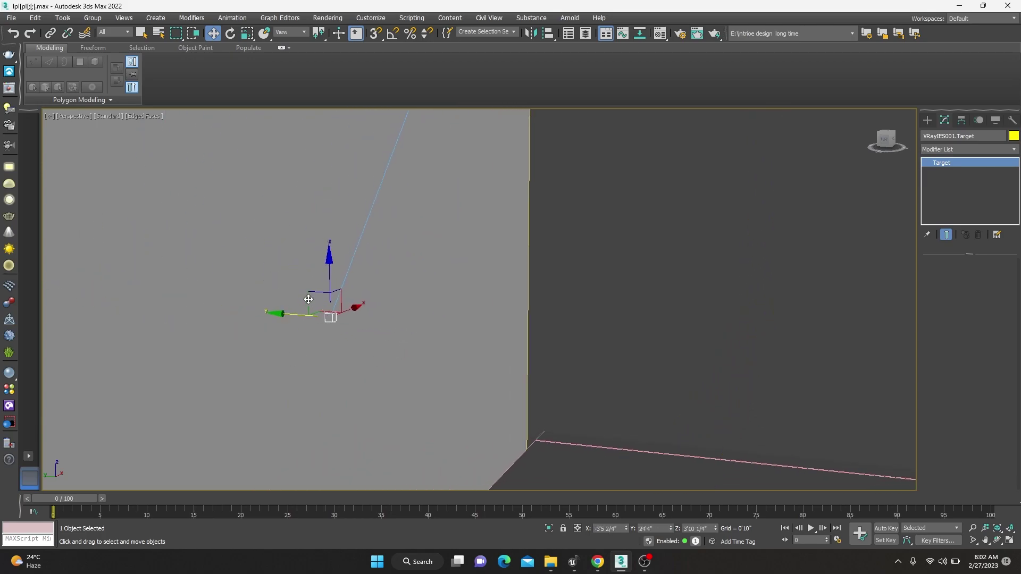
pyautogui.moveTo(308, 299)
pyautogui.keyDown('alt'); pyautogui.mouseDown(button='middle')
pyautogui.moveTo(379, 353)
pyautogui.moveTo(373, 319)
pyautogui.mouseUp(button='middle'); pyautogui.keyUp('alt')
pyautogui.scroll(-5, 373, 319)
pyautogui.scroll(8, 360, 265)
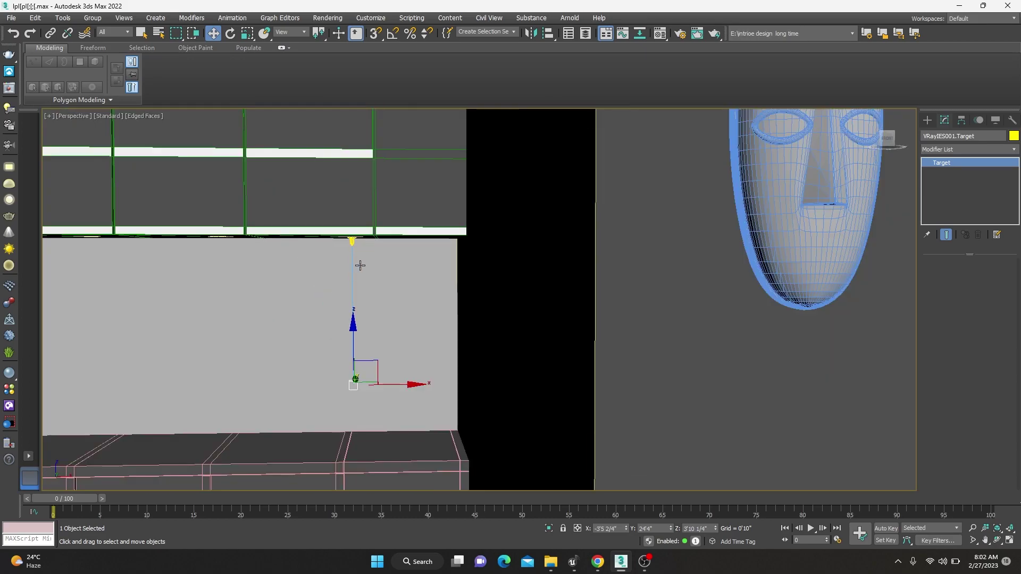
# Select the VRayIES001 light itself to show its 890 intensity parameters.
pyautogui.click(360, 266)
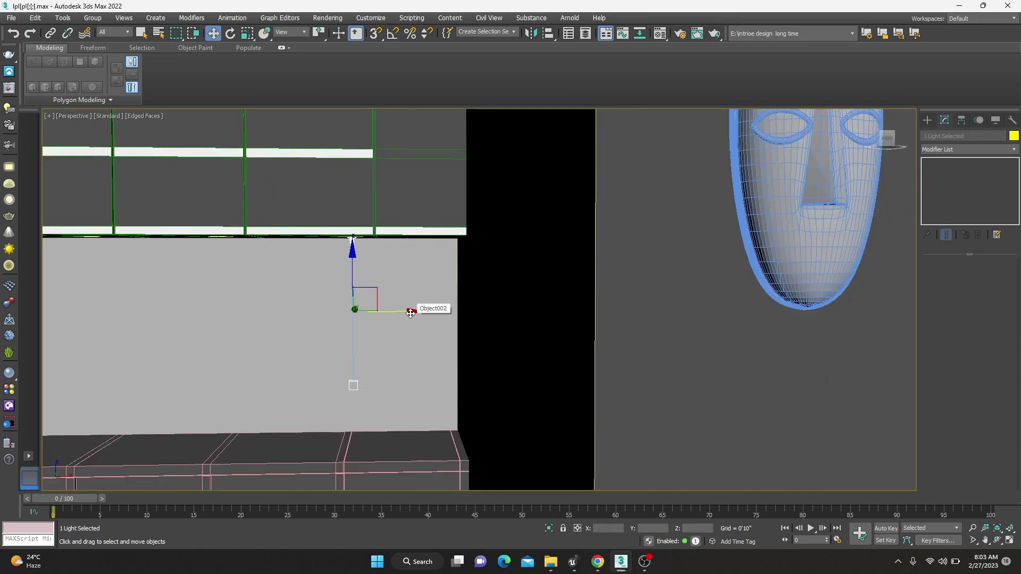
pyautogui.click(928, 121)
pyautogui.click(945, 121)
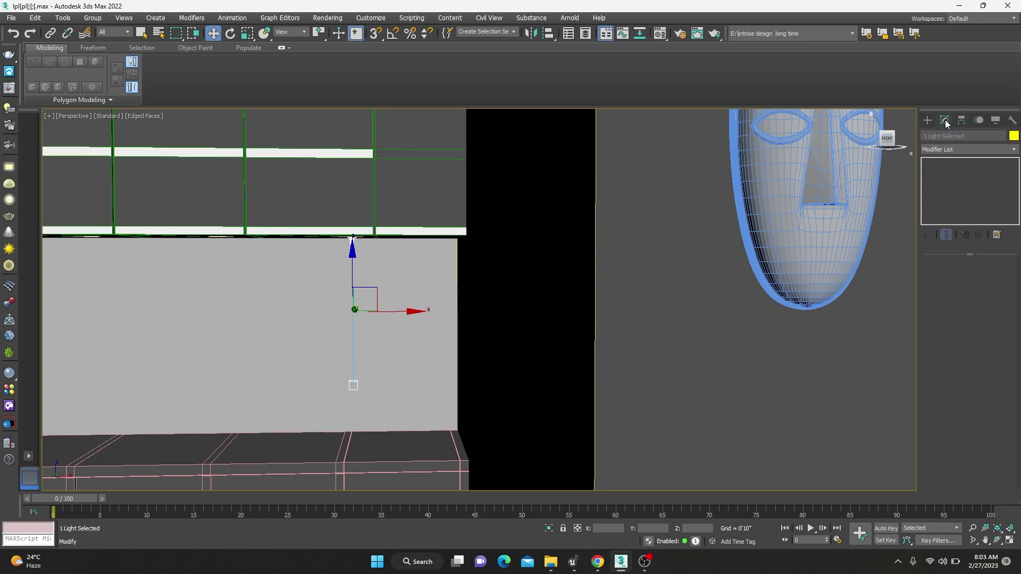
pyautogui.click(346, 247)
# Change the VRayIES001 light colour from white to a warm tan (176, 123, 40).
pyautogui.scroll(-5, 946, 386)
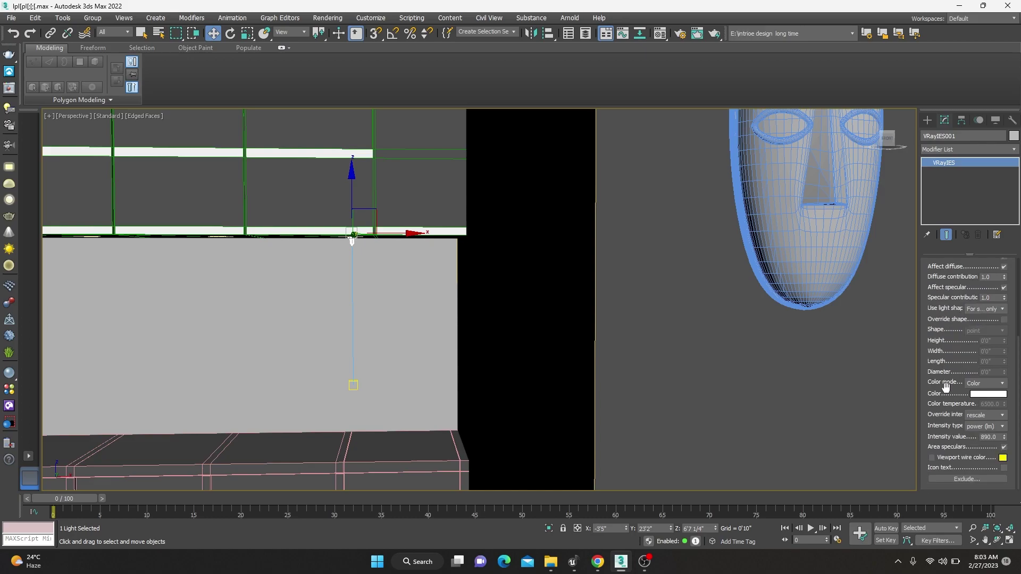
pyautogui.click(990, 394)
pyautogui.click(227, 105)
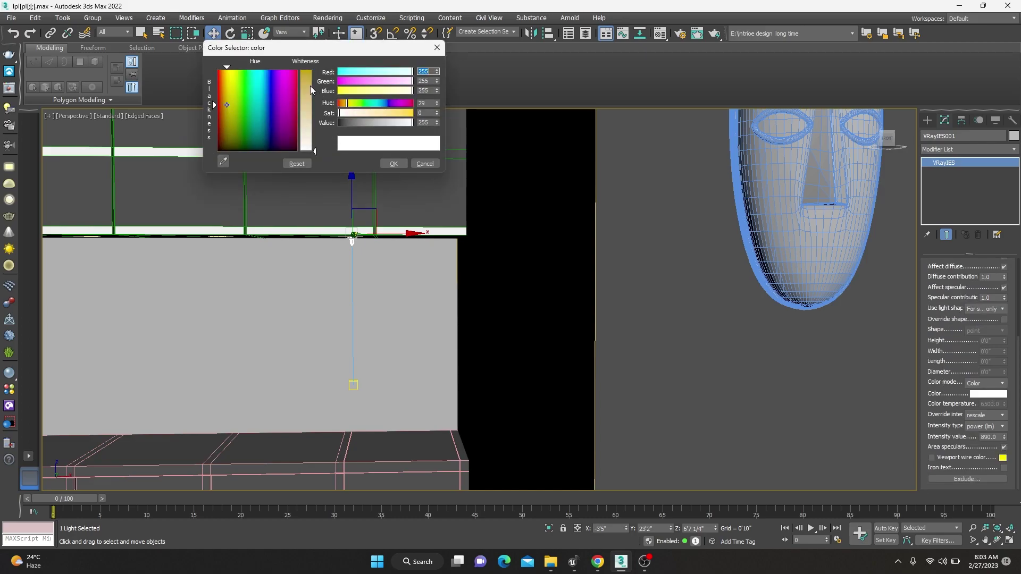
pyautogui.click(309, 84)
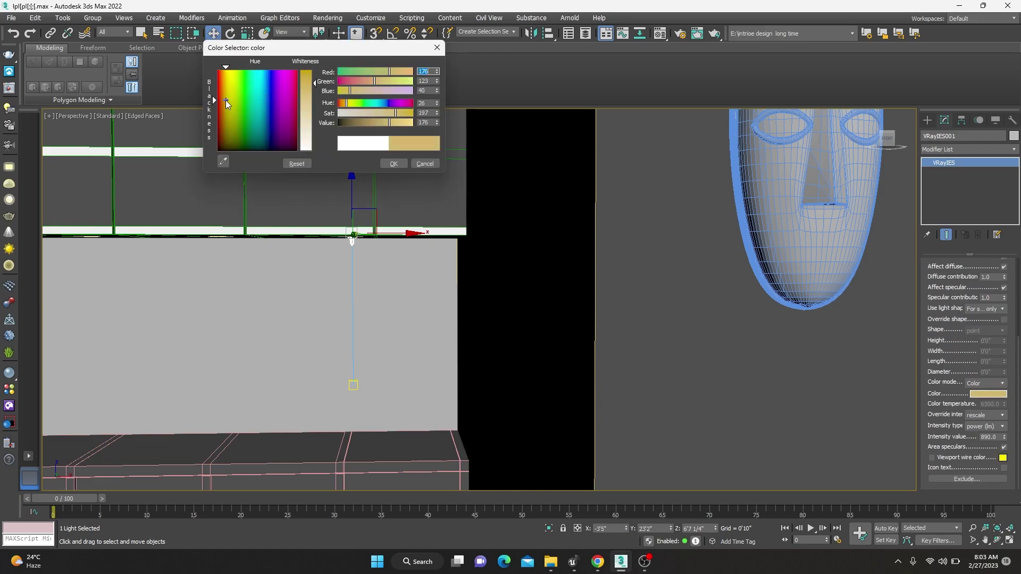
pyautogui.click(394, 164)
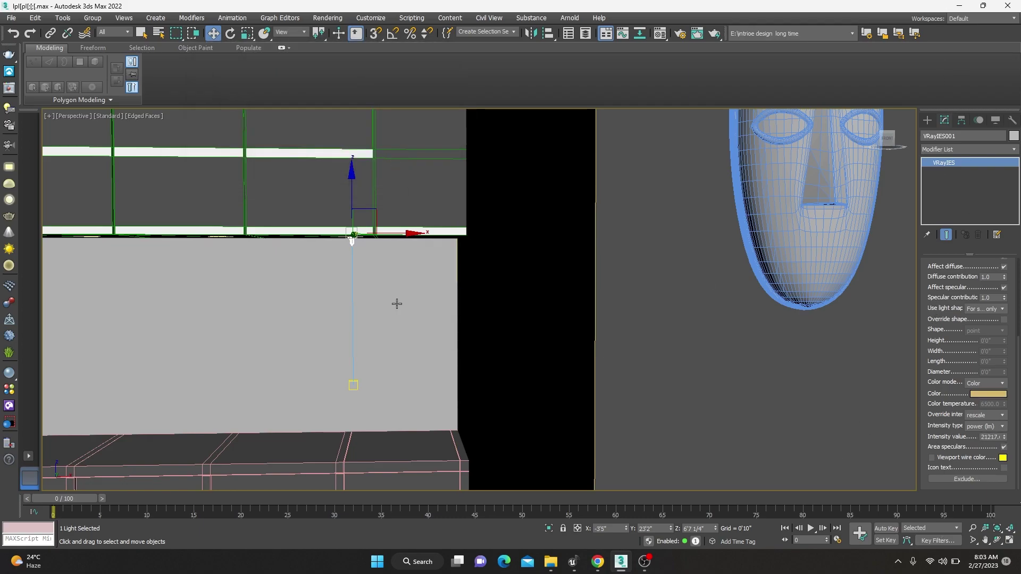
# Copy the IES light and its target further left along the wall, lowering it slightly.
pyautogui.keyDown('ctrl'); pyautogui.click(355, 382); pyautogui.keyUp('ctrl')
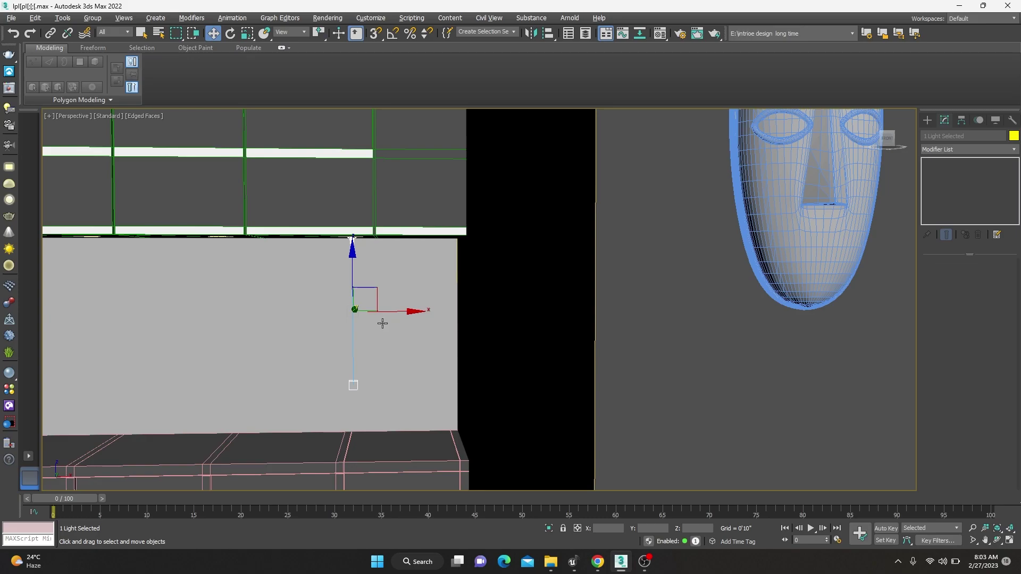
pyautogui.keyDown('alt'); pyautogui.moveTo(382, 323); pyautogui.dragTo(368, 313, button='middle'); pyautogui.keyUp('alt')
pyautogui.keyDown('shift'); pyautogui.moveTo(406, 312); pyautogui.dragTo(281, 305); pyautogui.keyUp('shift')
pyautogui.click(509, 324)
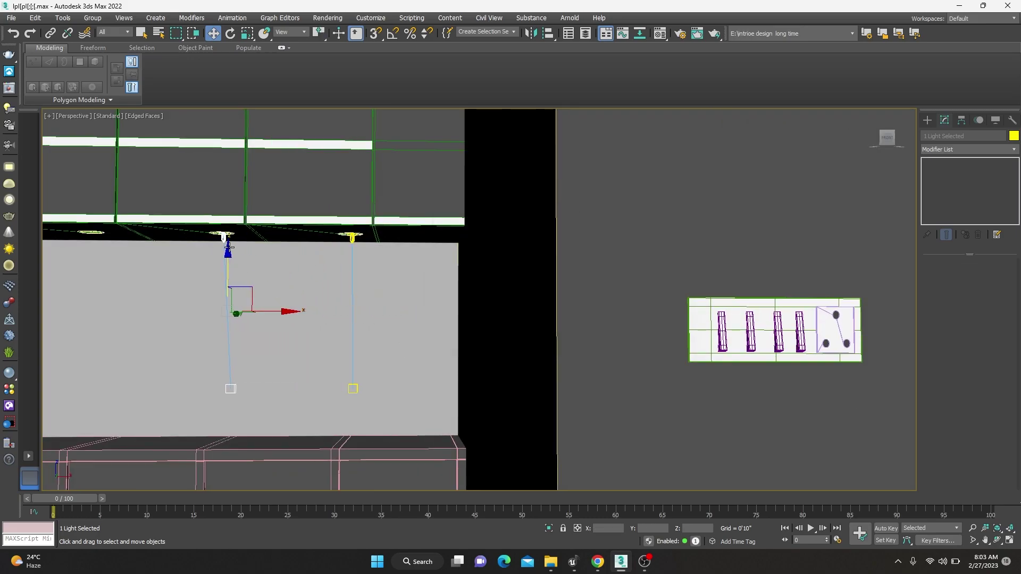
pyautogui.scroll(4, 353, 216)
pyautogui.scroll(2, 404, 250)
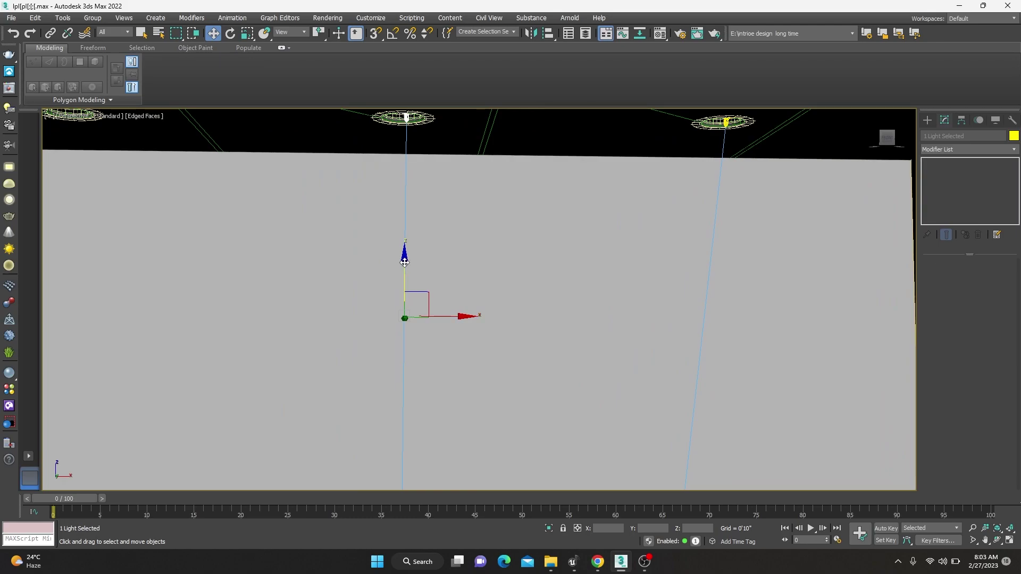
pyautogui.moveTo(404, 262); pyautogui.dragTo(407, 273)
pyautogui.scroll(-2, 405, 270)
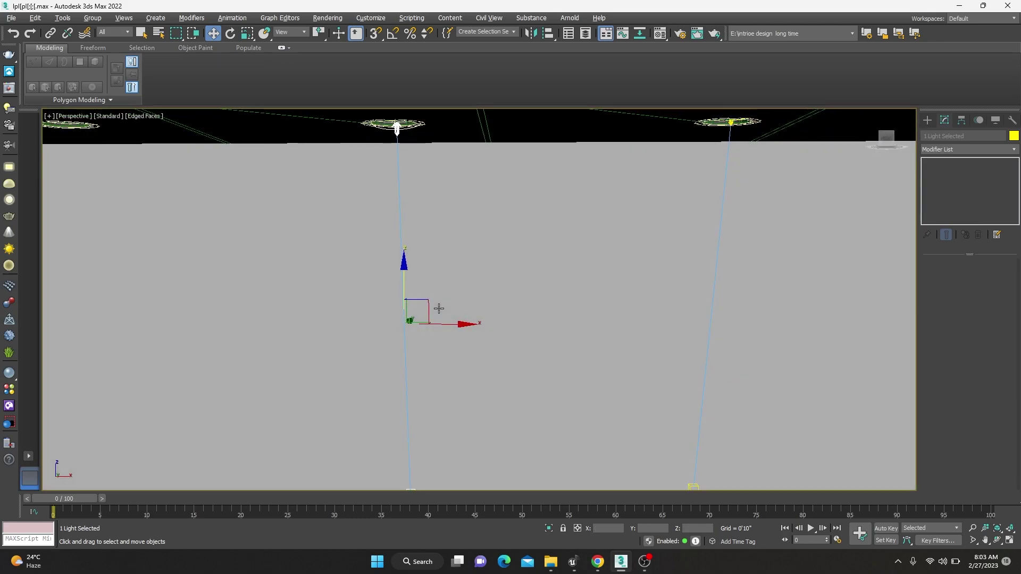
pyautogui.scroll(-3, 437, 326)
pyautogui.scroll(5, 438, 326)
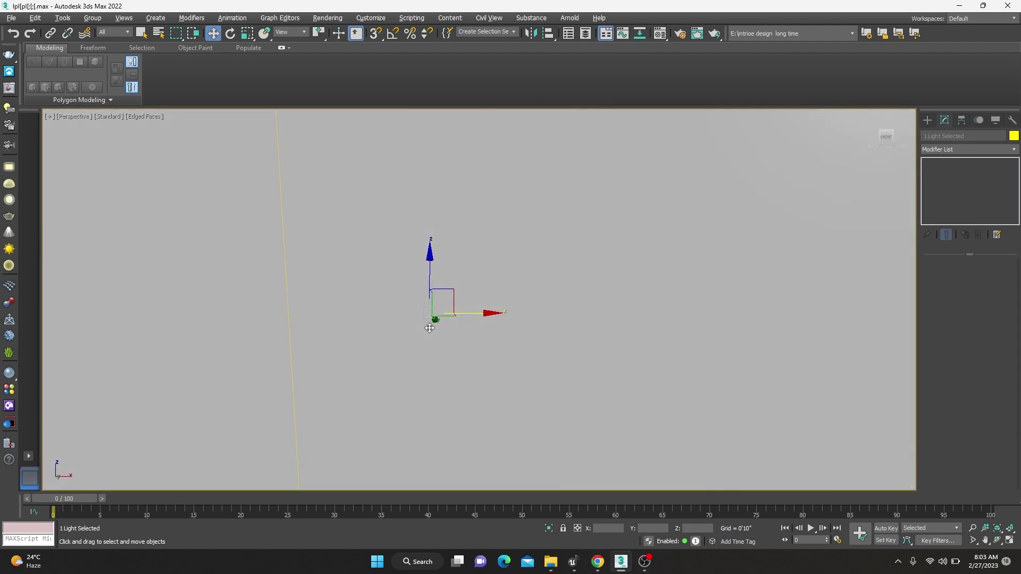
pyautogui.scroll(-4, 431, 333)
pyautogui.scroll(4, 431, 333)
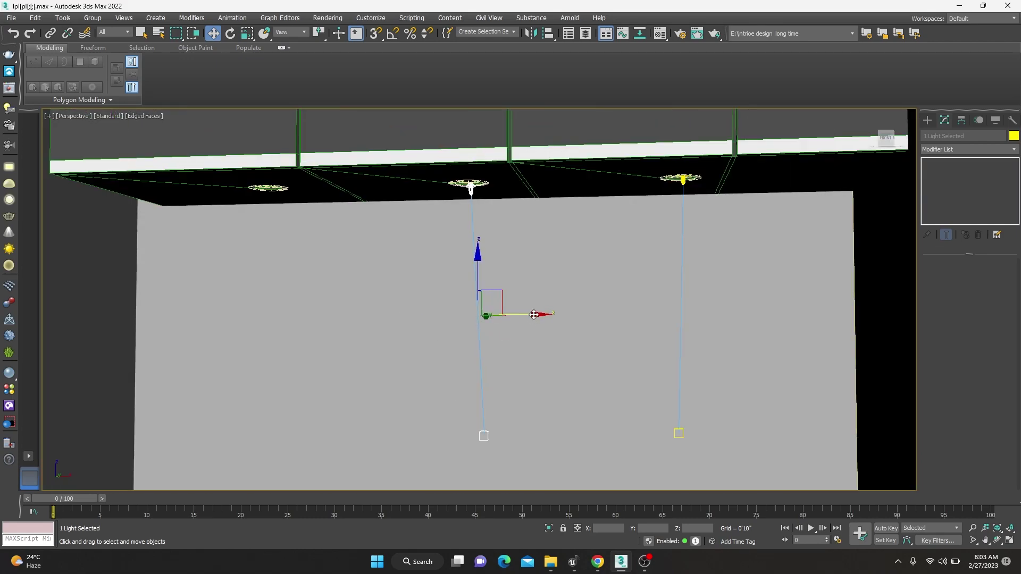
# Add a second copy further left, completing the row of three wall lights.
pyautogui.keyDown('shift'); pyautogui.moveTo(523, 314); pyautogui.dragTo(341, 312); pyautogui.keyUp('shift')
pyautogui.click(505, 321)
pyautogui.scroll(-5, 492, 337)
pyautogui.scroll(2, 404, 448)
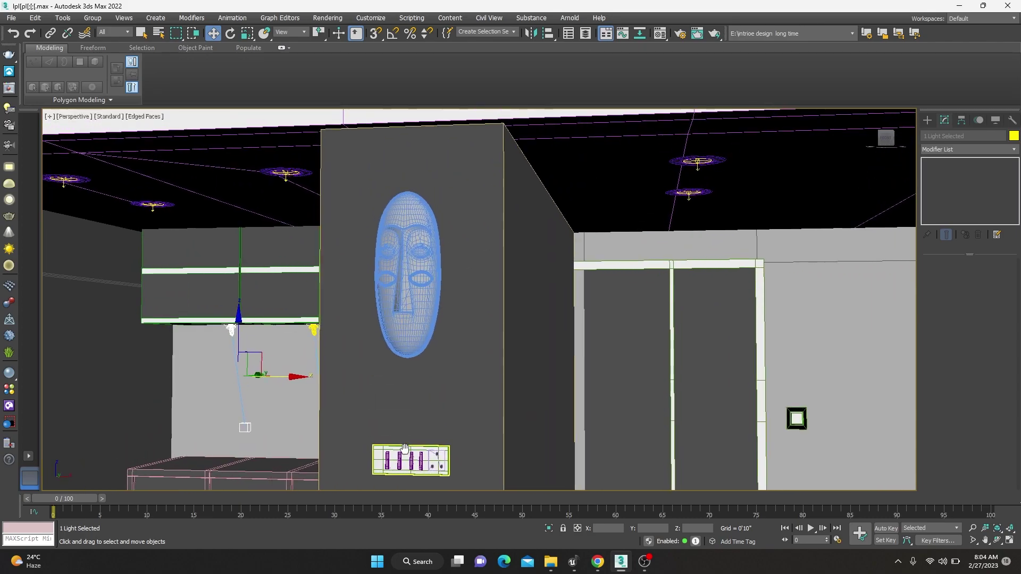
pyautogui.scroll(-3, 404, 448)
pyautogui.moveTo(404, 448)
pyautogui.keyDown('alt'); pyautogui.mouseDown(button='middle')
pyautogui.moveTo(467, 387)
pyautogui.moveTo(497, 387)
pyautogui.moveTo(483, 382)
pyautogui.mouseUp(button='middle'); pyautogui.keyUp('alt')
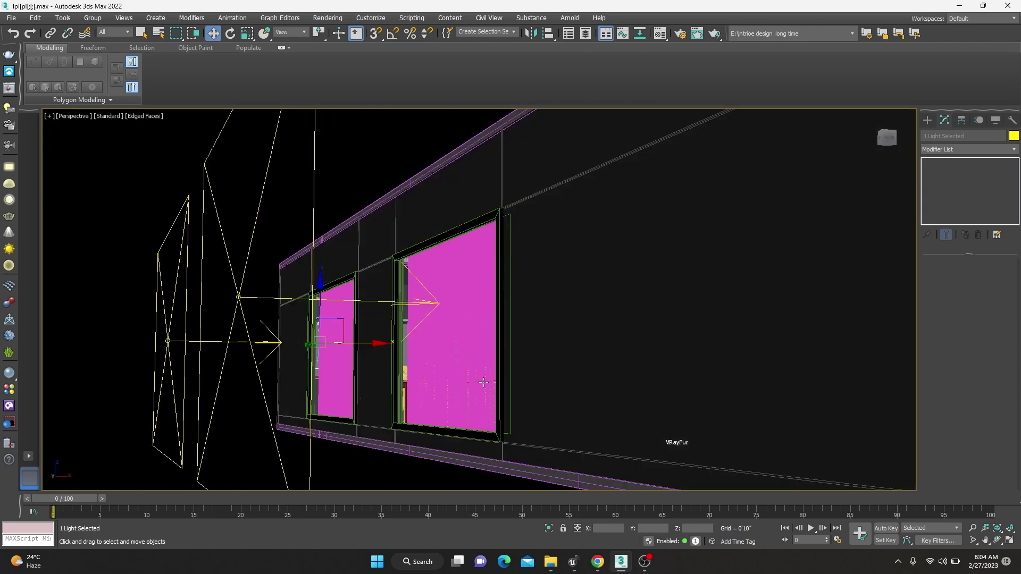
pyautogui.hotkey('shift', 'z')
pyautogui.hotkey('shift', 'z')
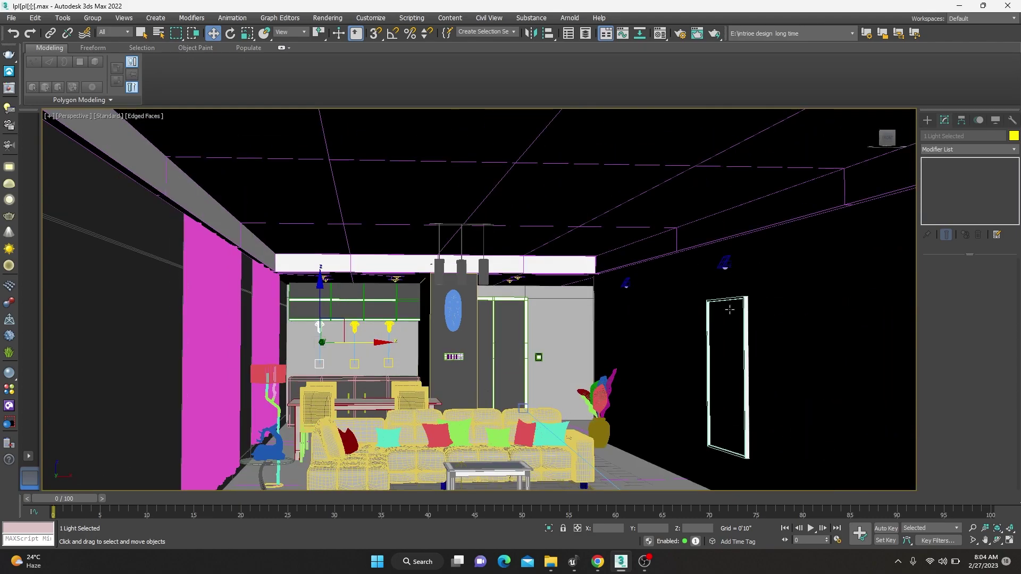
# Return to four views and pan the Front view toward the door frame.
pyautogui.moveTo(644, 333); pyautogui.dragTo(580, 332, button='middle')
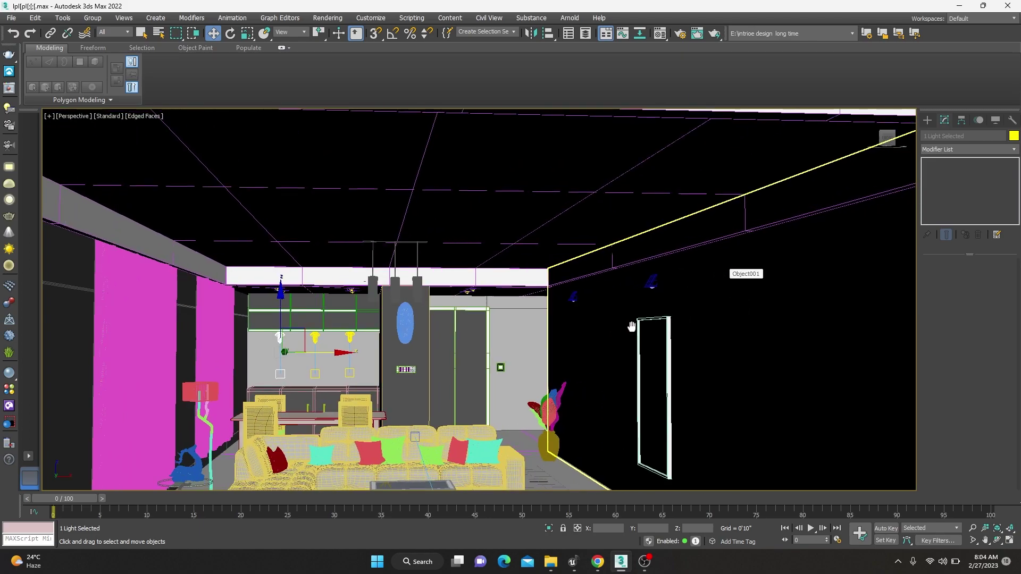
pyautogui.hotkey('alt', 'w')
pyautogui.hotkey('alt', 'w')
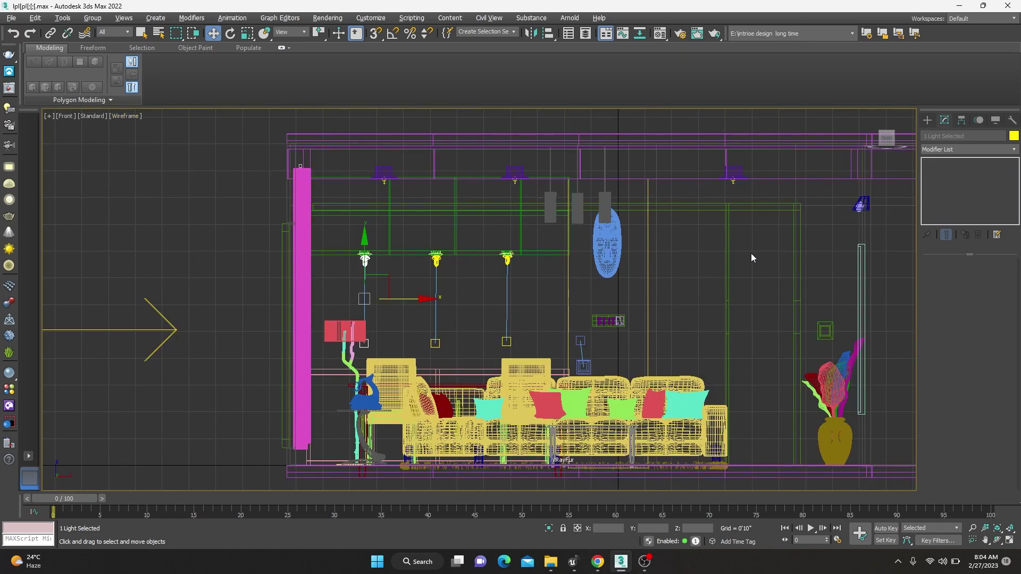
pyautogui.scroll(-4, 750, 253)
pyautogui.moveTo(783, 299); pyautogui.dragTo(430, 322, button='middle')
pyautogui.scroll(3, 431, 322)
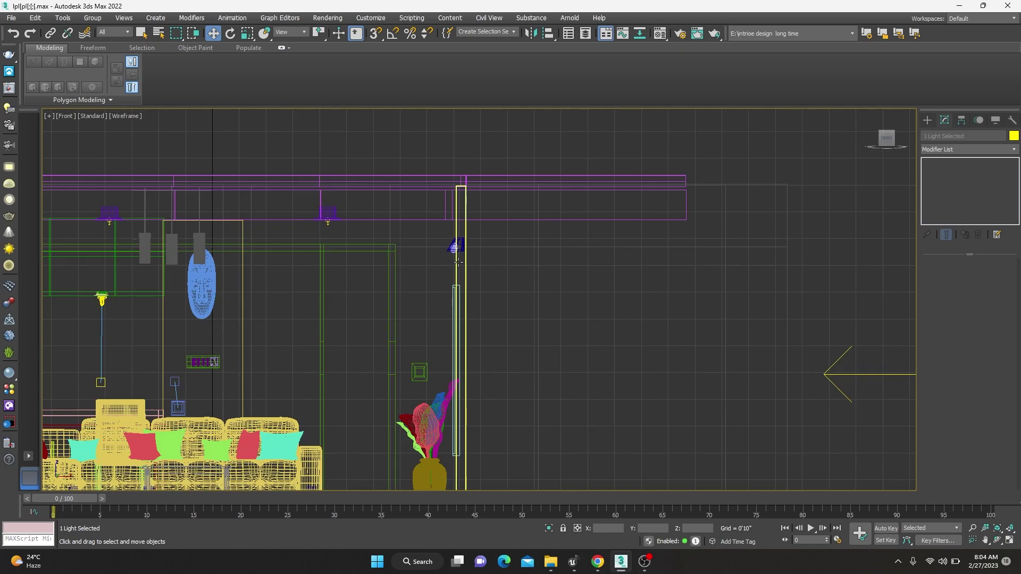
# Place a new VRayIES light above the vase plant, aimed downward.
pyautogui.click(927, 120)
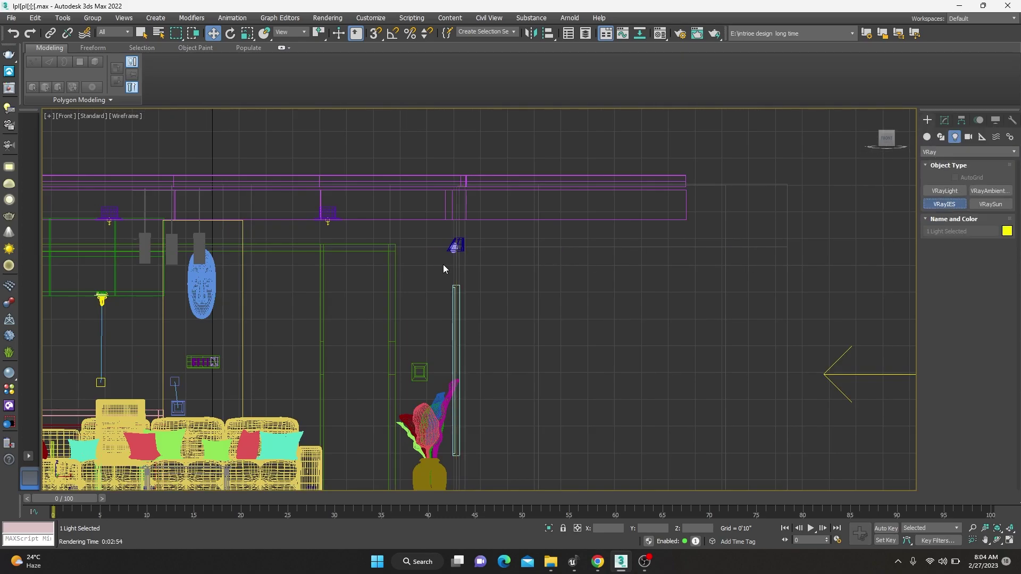
pyautogui.moveTo(444, 268); pyautogui.dragTo(447, 372)
pyautogui.scroll(2, 482, 183)
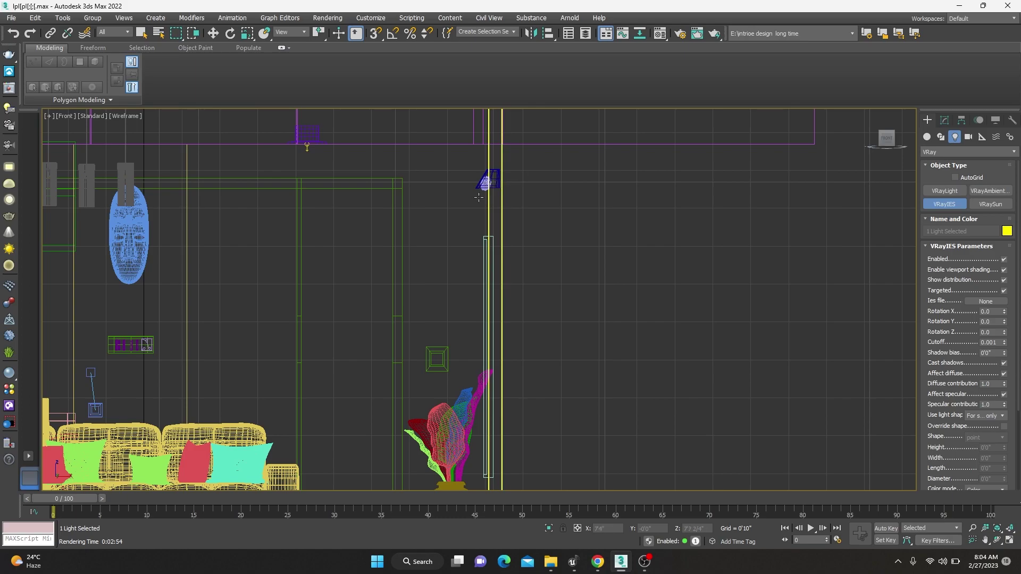
pyautogui.moveTo(485, 184); pyautogui.dragTo(474, 218)
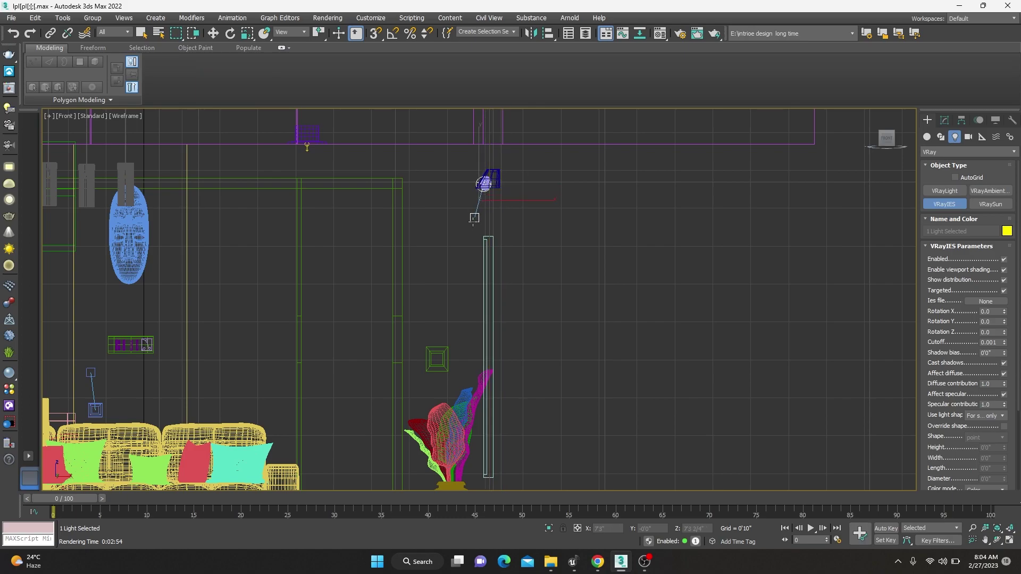
pyautogui.moveTo(485, 319); pyautogui.dragTo(485, 319)
pyautogui.rightClick(486, 319)
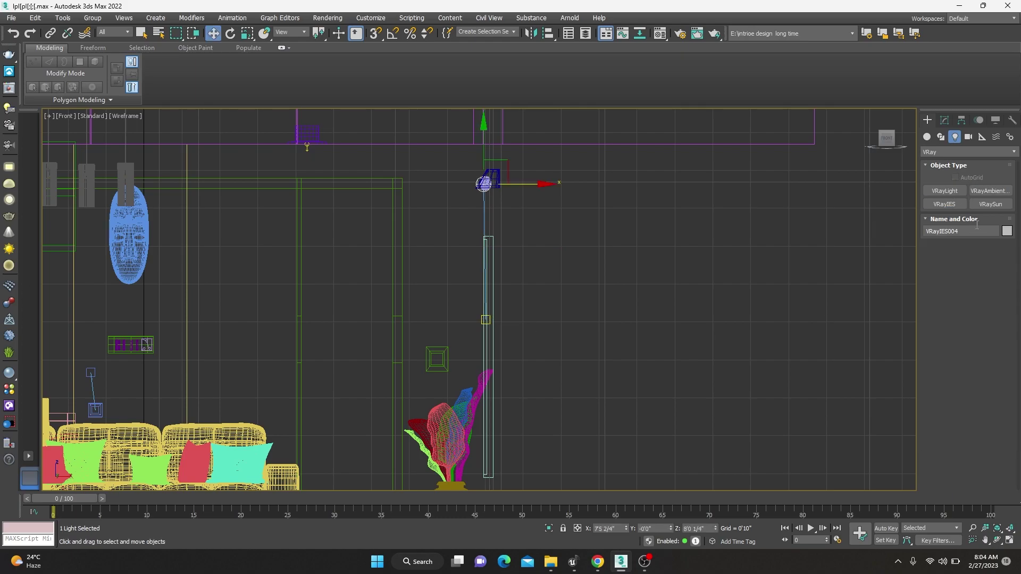
# Select the new VRayIES004 light beside the door frame.
pyautogui.scroll(6, 472, 309)
pyautogui.click(474, 309)
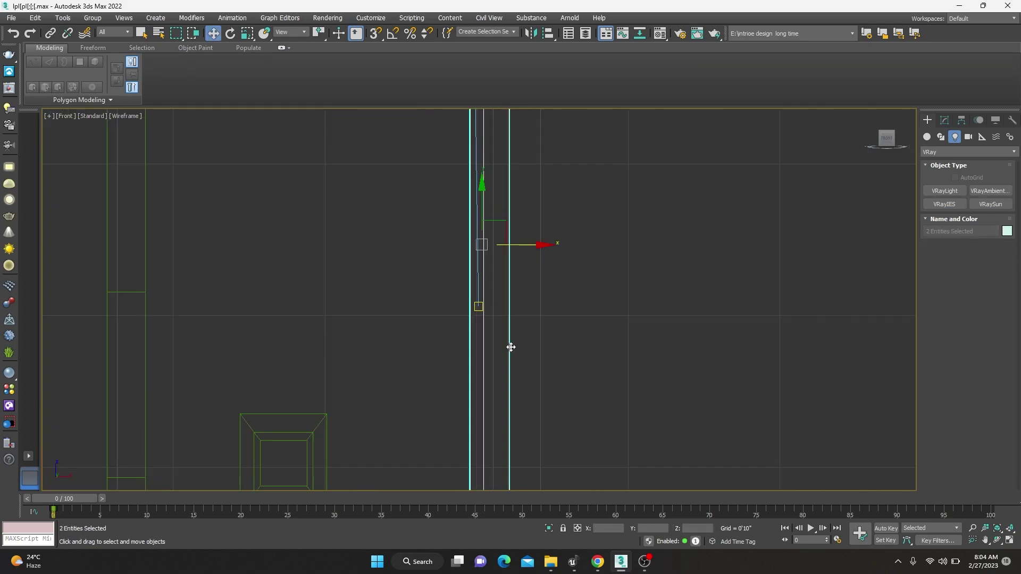
pyautogui.click(509, 345)
pyautogui.scroll(3, 479, 306)
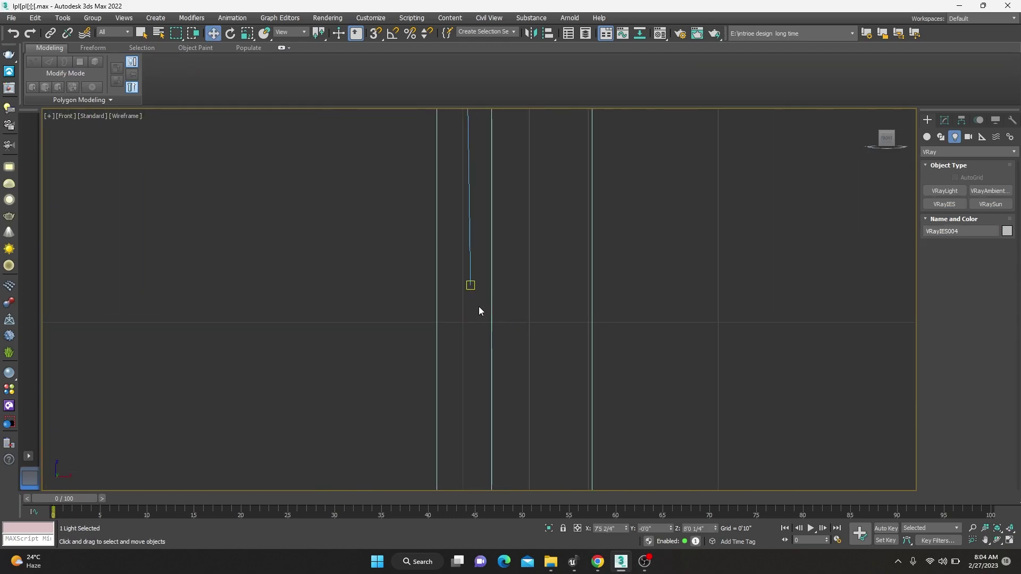
pyautogui.click(475, 292)
pyautogui.scroll(1, 475, 292)
# In a maximized Perspective view, slide VRayIES004 along Y onto the right wall.
pyautogui.hotkey('alt', 'w')
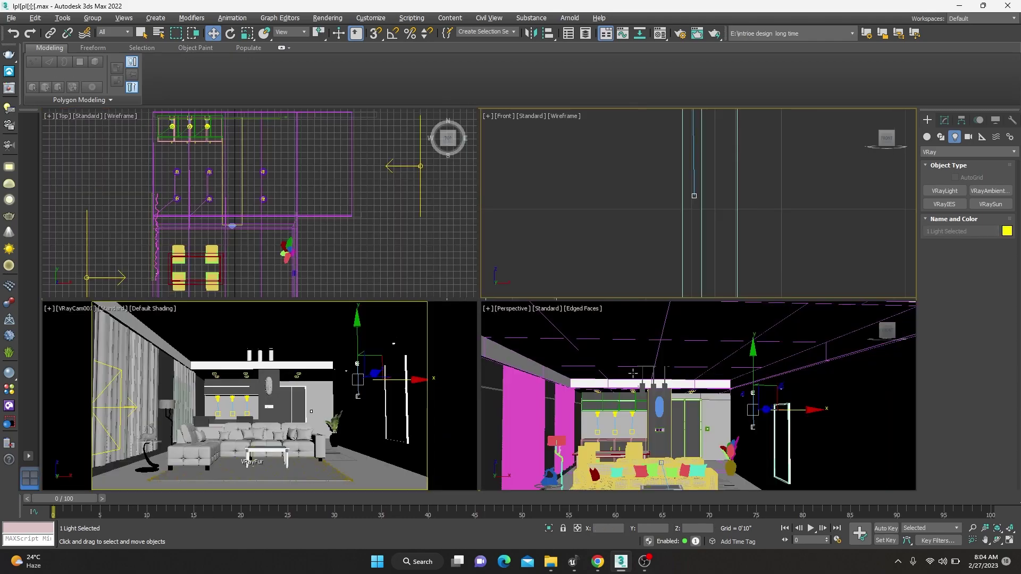
pyautogui.hotkey('alt', 'w')
pyautogui.scroll(3, 586, 305)
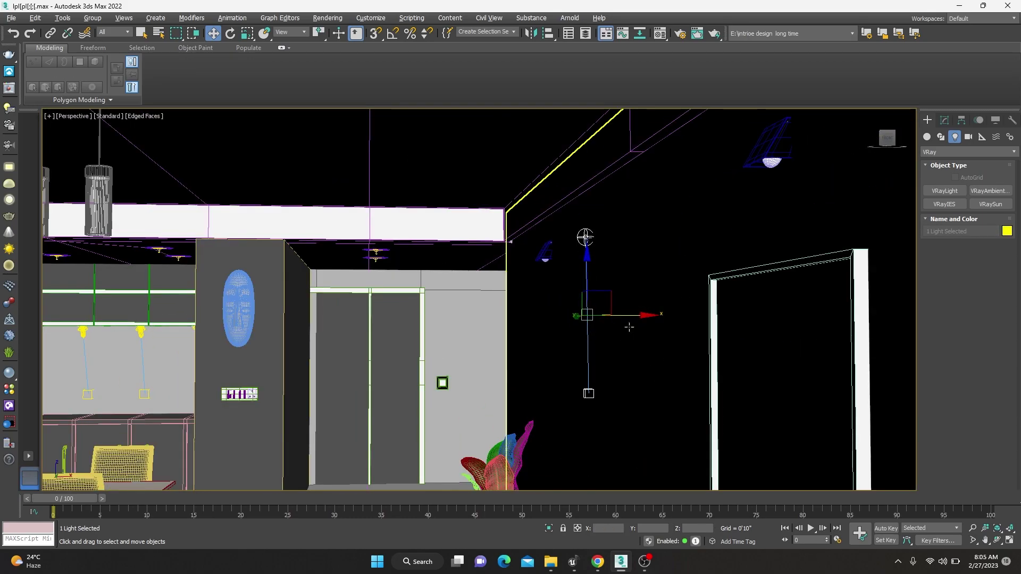
pyautogui.keyDown('alt'); pyautogui.moveTo(663, 357); pyautogui.dragTo(596, 313, button='middle'); pyautogui.keyUp('alt')
pyautogui.moveTo(579, 306)
pyautogui.mouseDown()
pyautogui.moveTo(797, 324)
pyautogui.moveTo(852, 353)
pyautogui.moveTo(842, 350)
pyautogui.mouseUp()
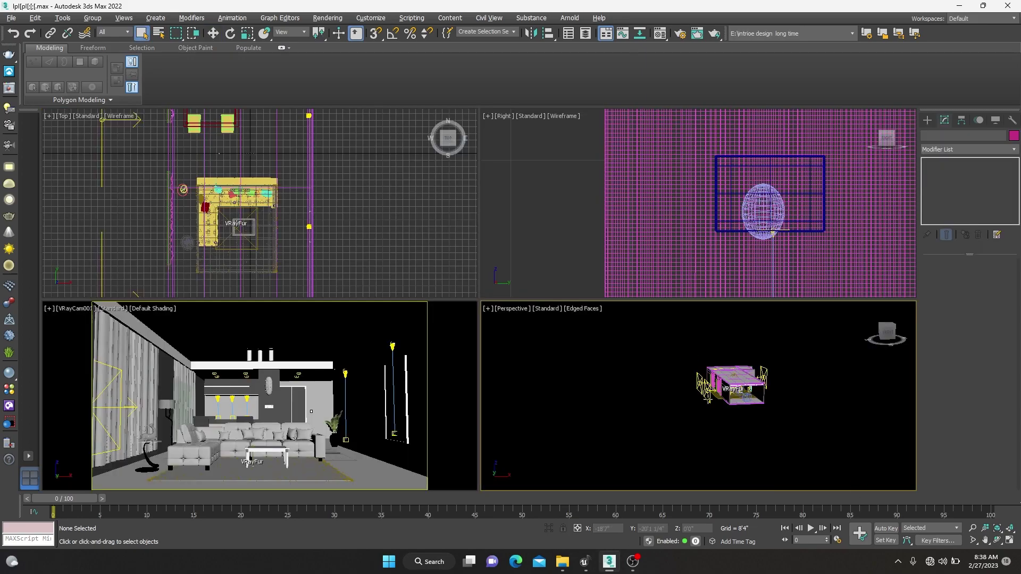
# Select Plane005 and maximize the viewport, switching it to the front view.
pyautogui.click(656, 196)
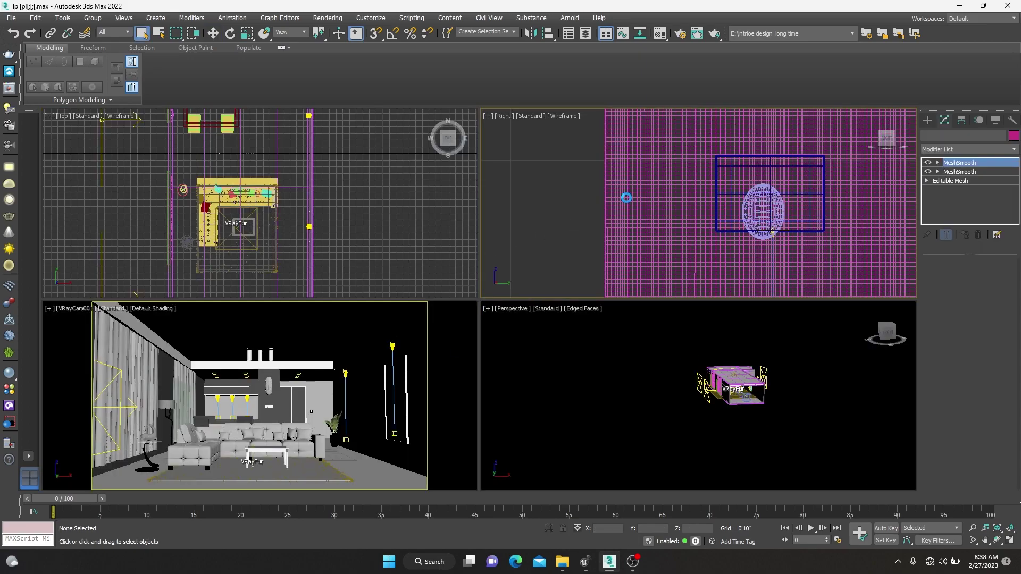
pyautogui.click(627, 202)
pyautogui.hotkey('alt', 'w')
pyautogui.scroll(-5, 492, 230)
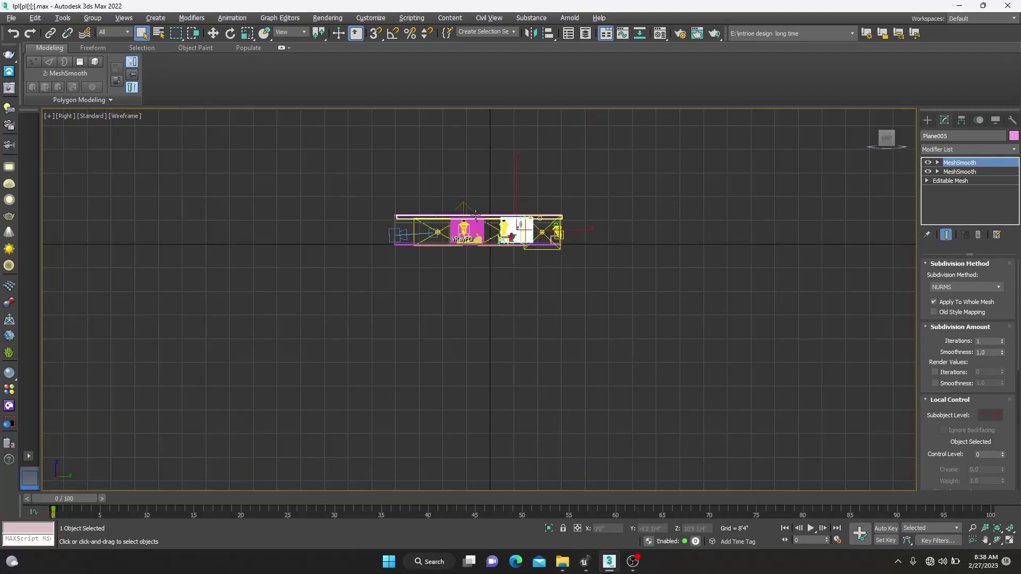
pyautogui.hotkey('alt', 'w')
pyautogui.hotkey('alt', 'w')
pyautogui.press('f')
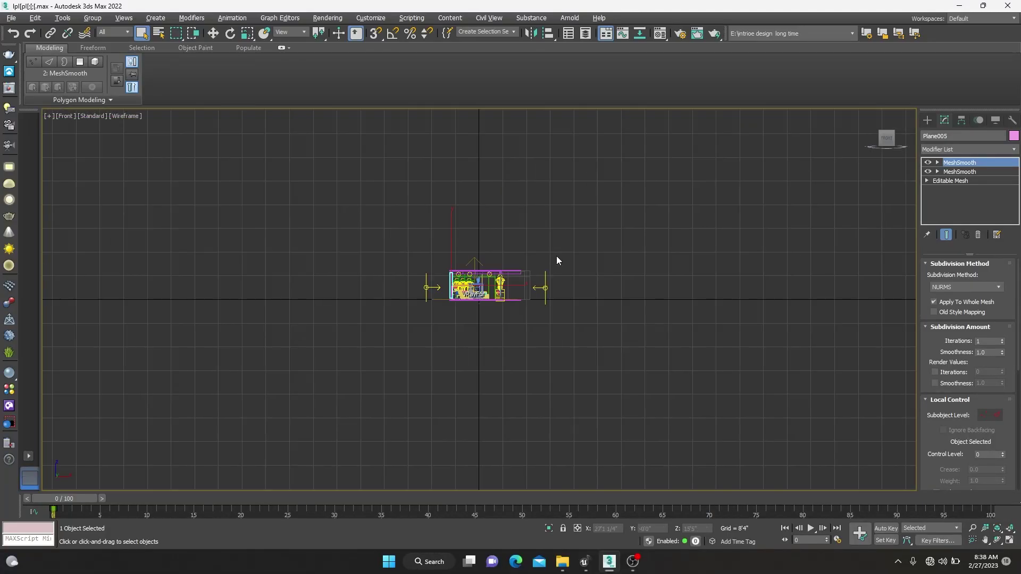
# Switch the light list to V-Ray and discard a stray plane light.
pyautogui.click(927, 120)
pyautogui.click(954, 136)
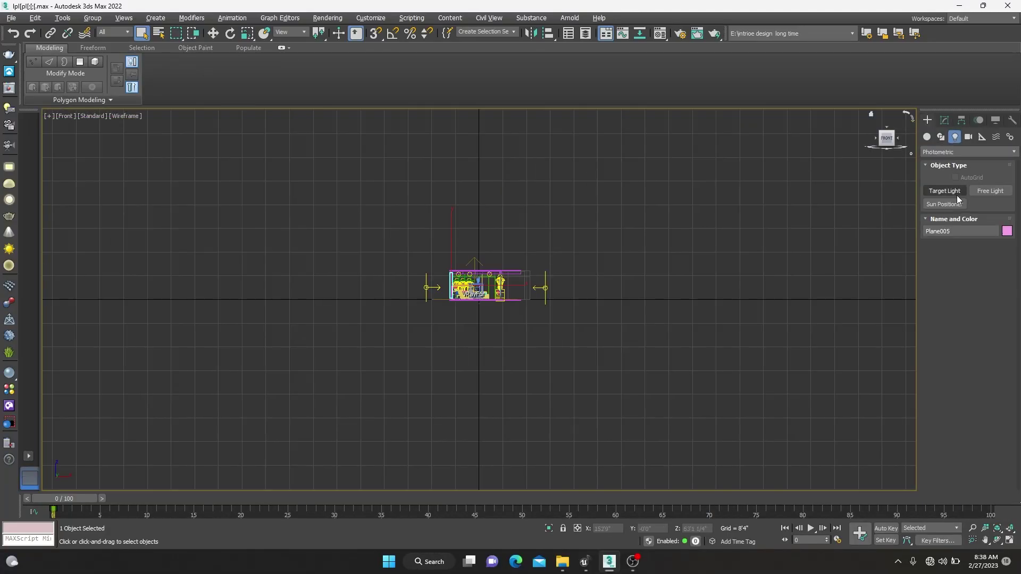
pyautogui.click(976, 196)
pyautogui.click(963, 152)
pyautogui.click(960, 186)
pyautogui.click(956, 191)
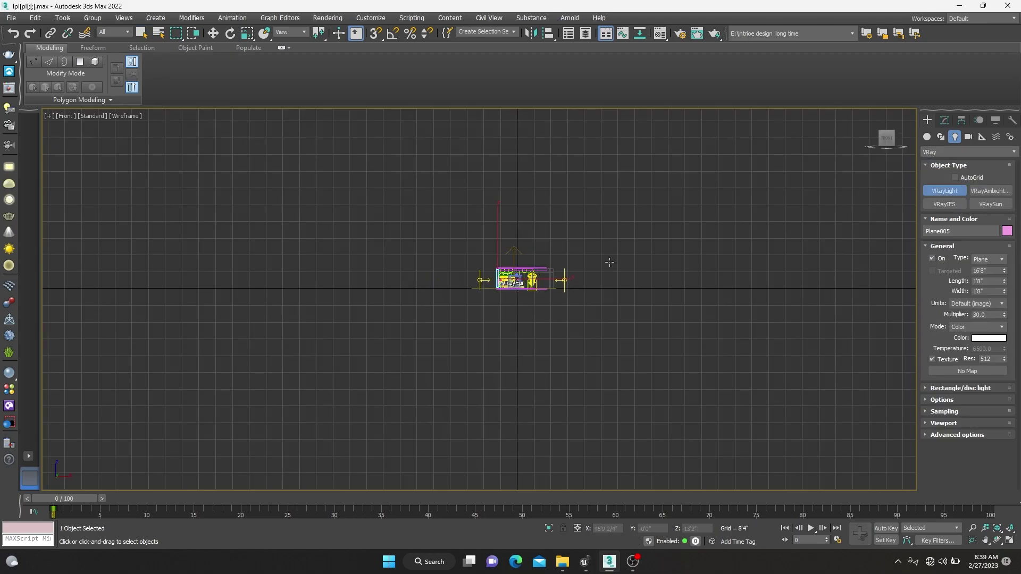
pyautogui.moveTo(370, 175); pyautogui.dragTo(423, 230)
pyautogui.rightClick(424, 230)
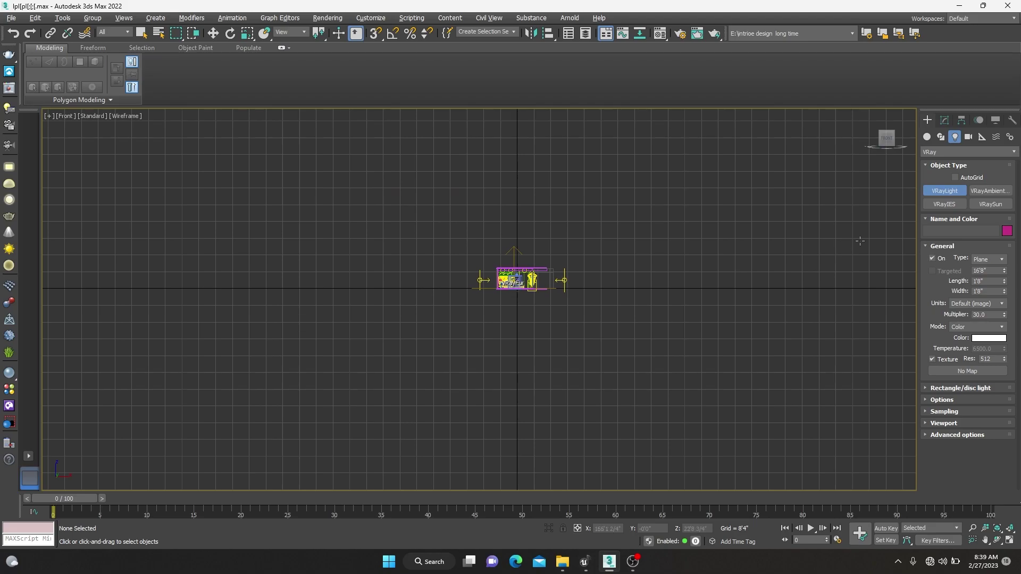
# Place VRaySun002 from the upper left aimed at the room centre, declining the sky map.
pyautogui.click(989, 205)
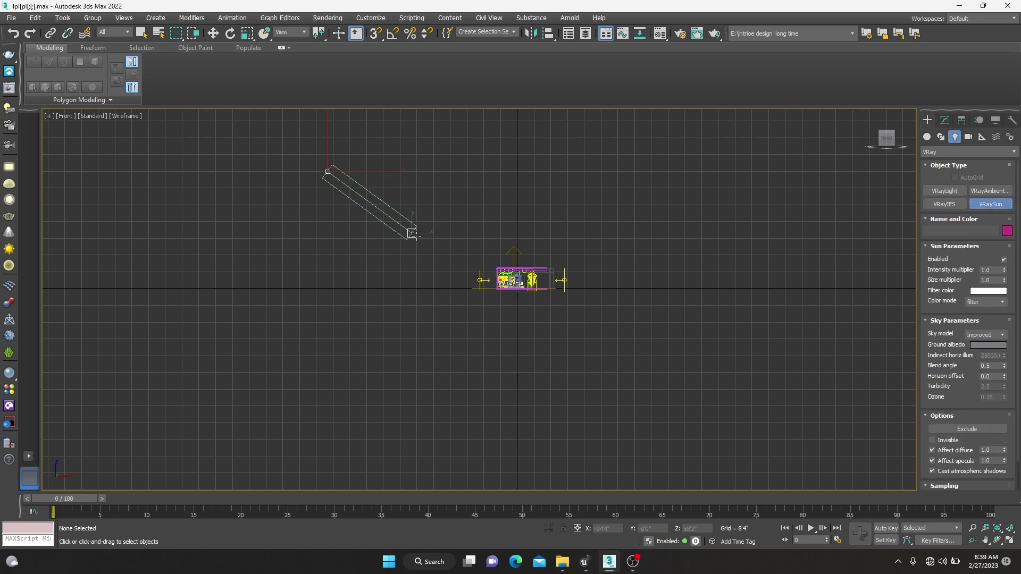
pyautogui.moveTo(412, 234); pyautogui.dragTo(526, 290)
pyautogui.click(587, 312)
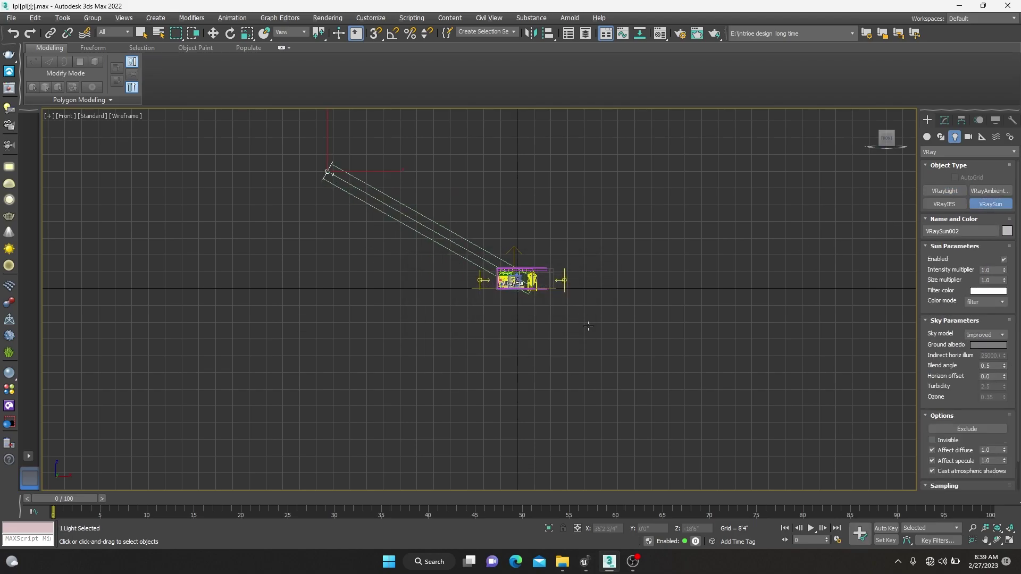
pyautogui.press('c')
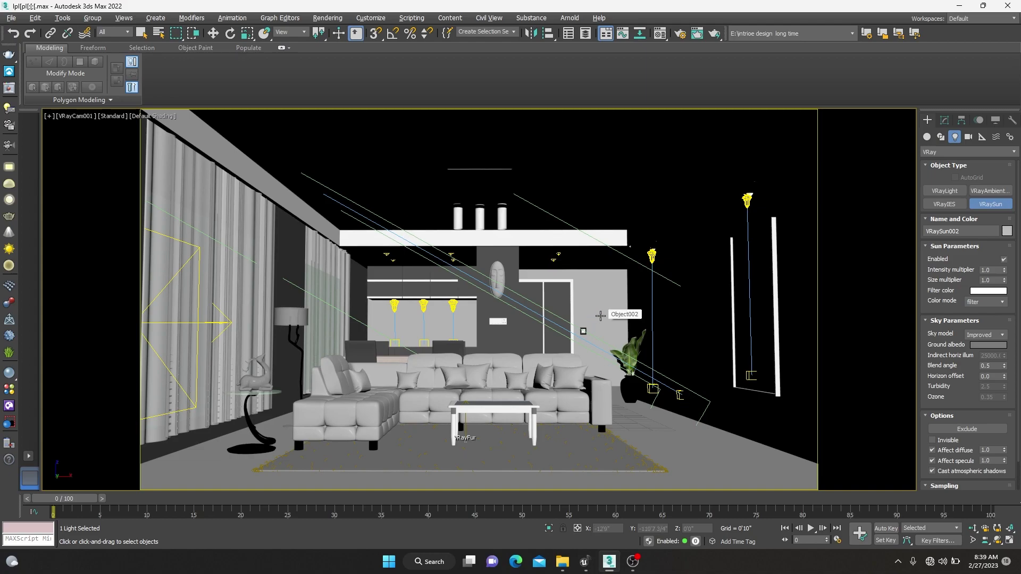
pyautogui.hotkey('shift', 'q')
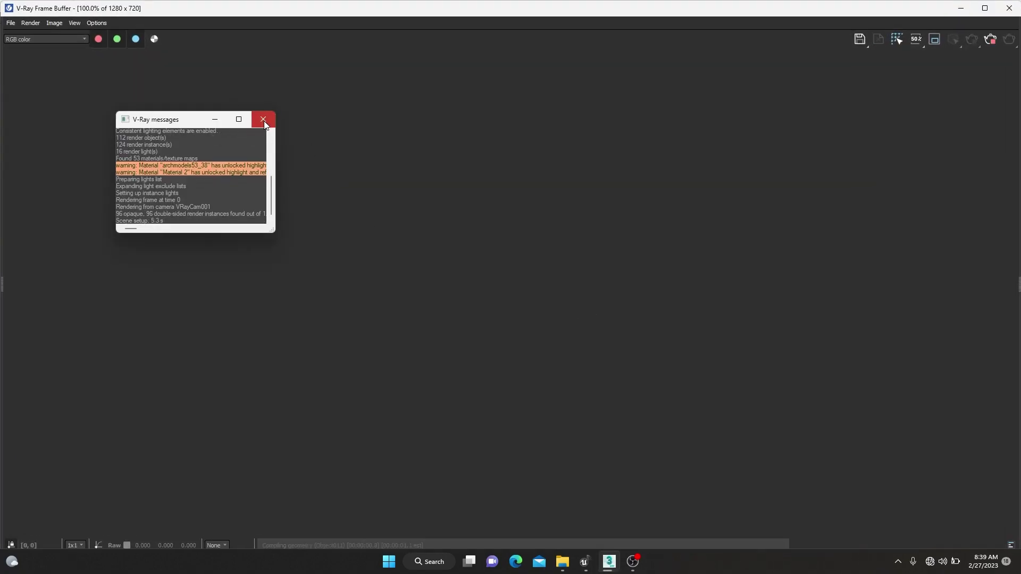
pyautogui.click(264, 120)
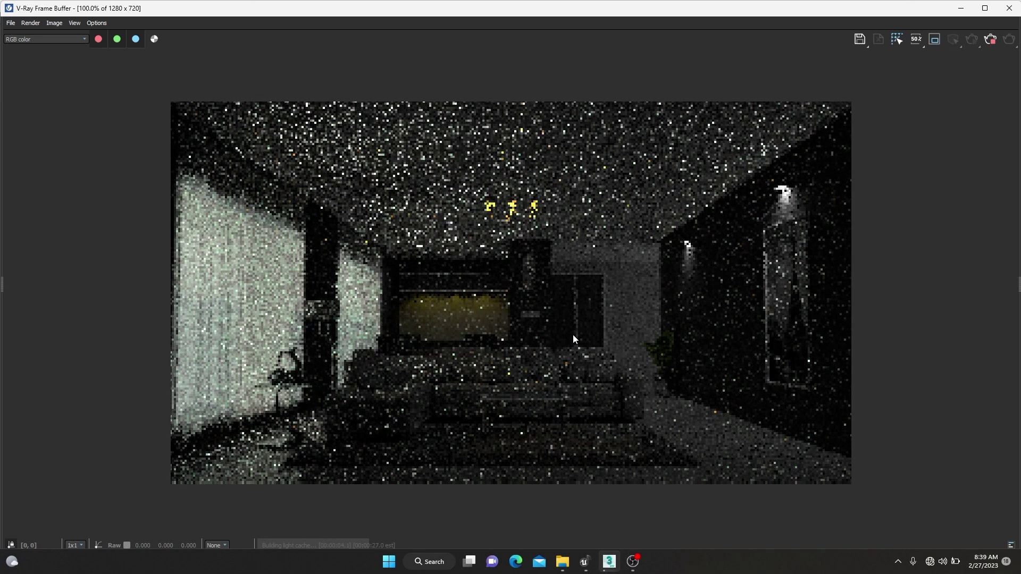
pyautogui.scroll(-4, 573, 334)
pyautogui.scroll(5, 569, 277)
pyautogui.scroll(-2, 568, 277)
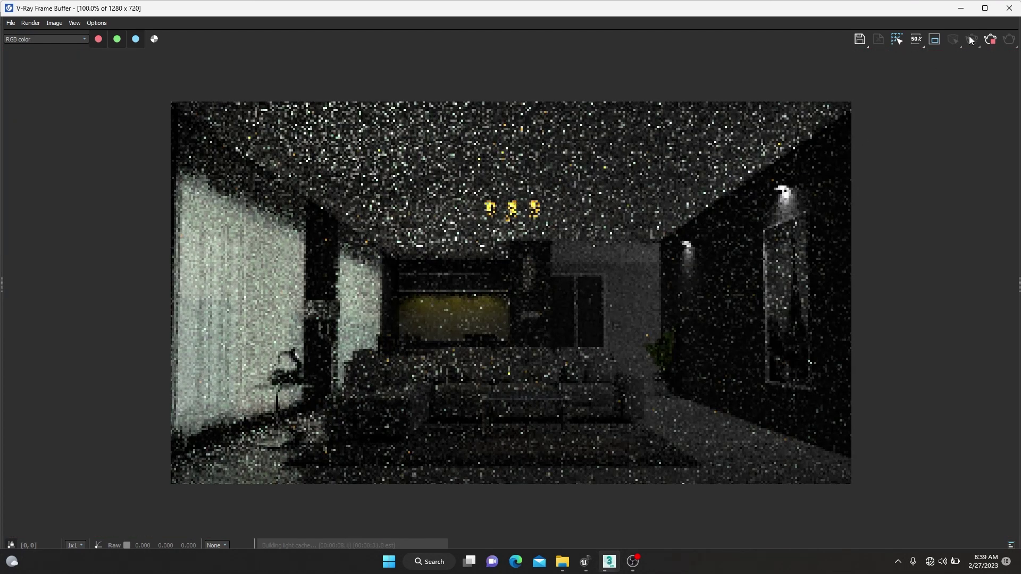
pyautogui.click(1009, 8)
pyautogui.click(153, 234)
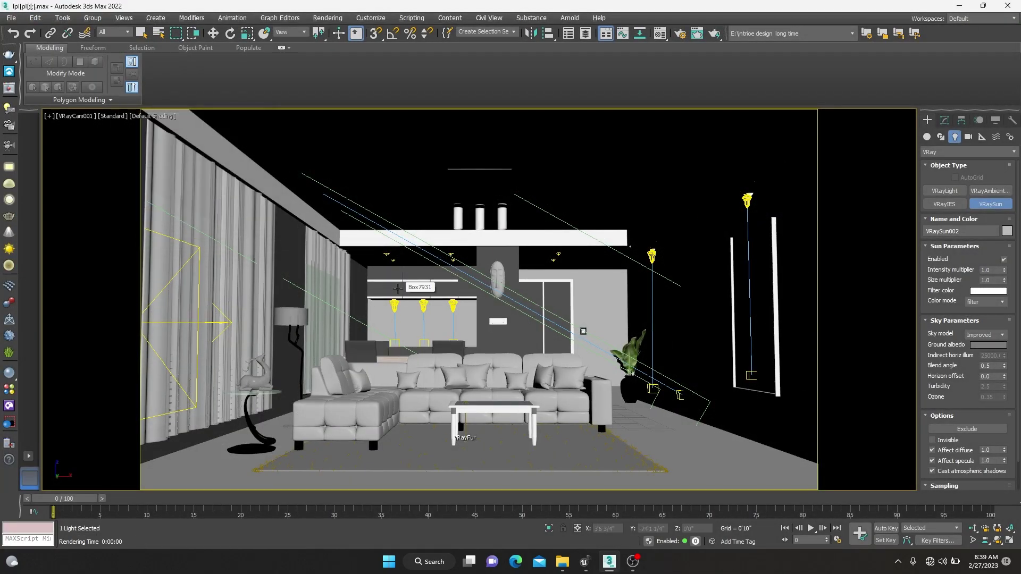
# In Perspective, orbit around the building and select VRaySun002's target for moving.
pyautogui.press('p')
pyautogui.scroll(10, 460, 268)
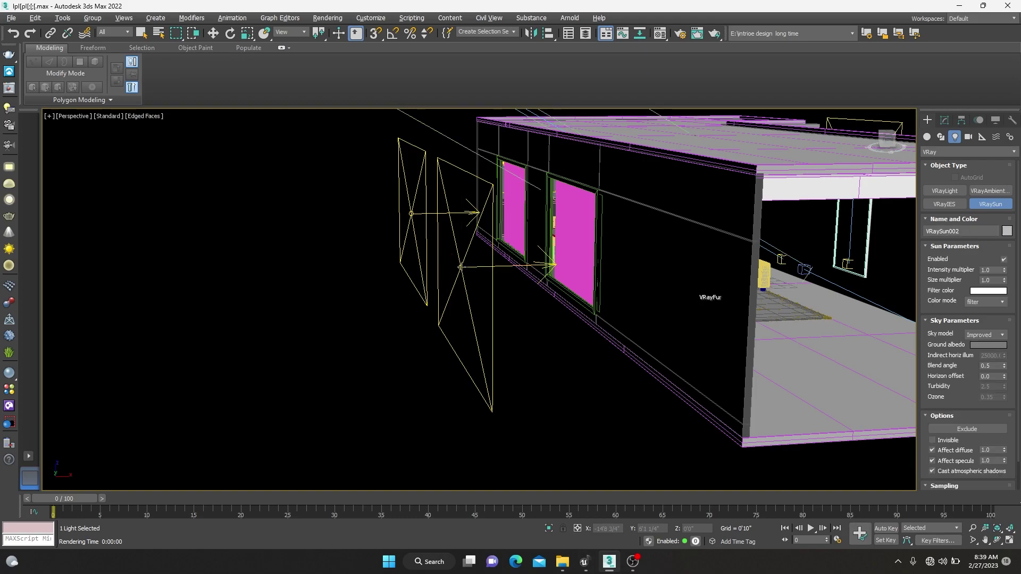
pyautogui.click(945, 120)
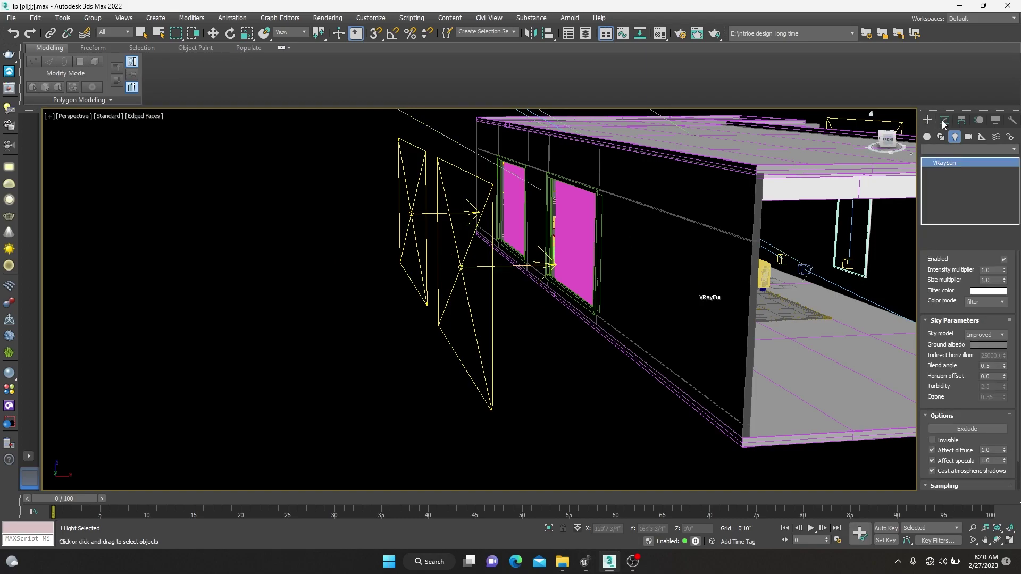
pyautogui.click(927, 120)
pyautogui.scroll(-5, 621, 237)
pyautogui.keyDown('alt'); pyautogui.moveTo(621, 237); pyautogui.dragTo(621, 342, button='middle'); pyautogui.keyUp('alt')
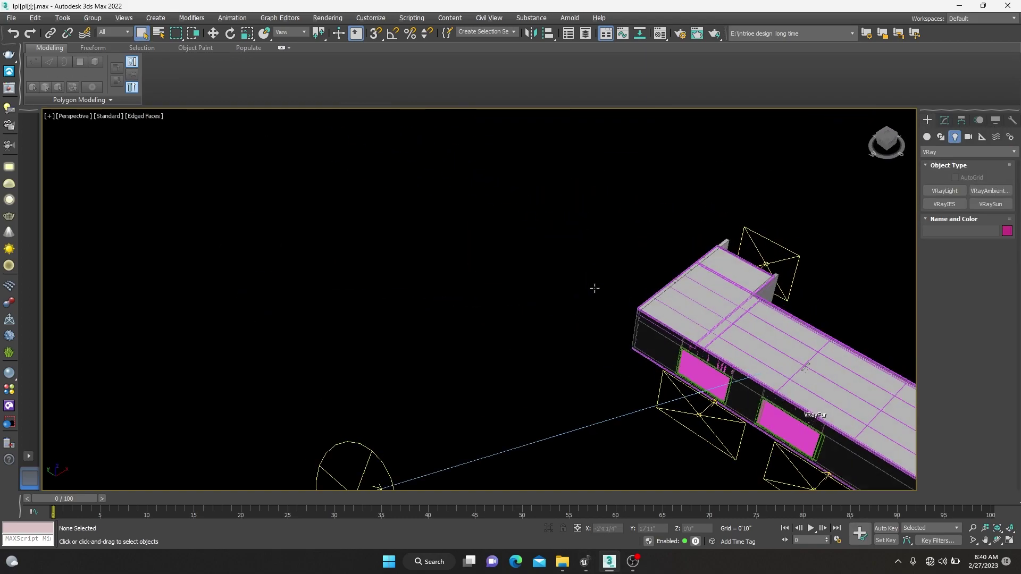
pyautogui.scroll(8, 620, 343)
pyautogui.scroll(2, 620, 343)
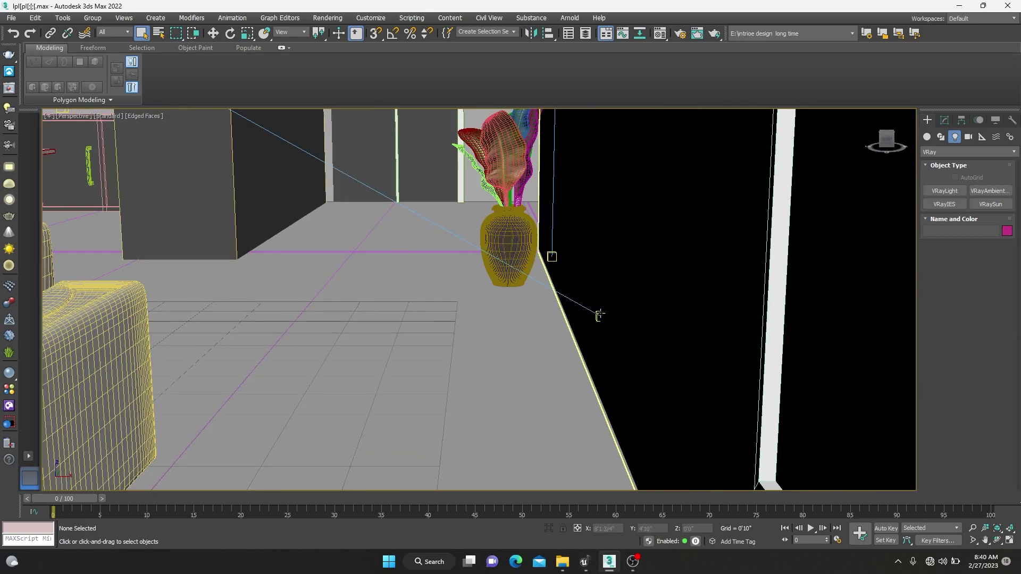
pyautogui.click(597, 314)
pyautogui.press('w')
pyautogui.scroll(-5, 597, 314)
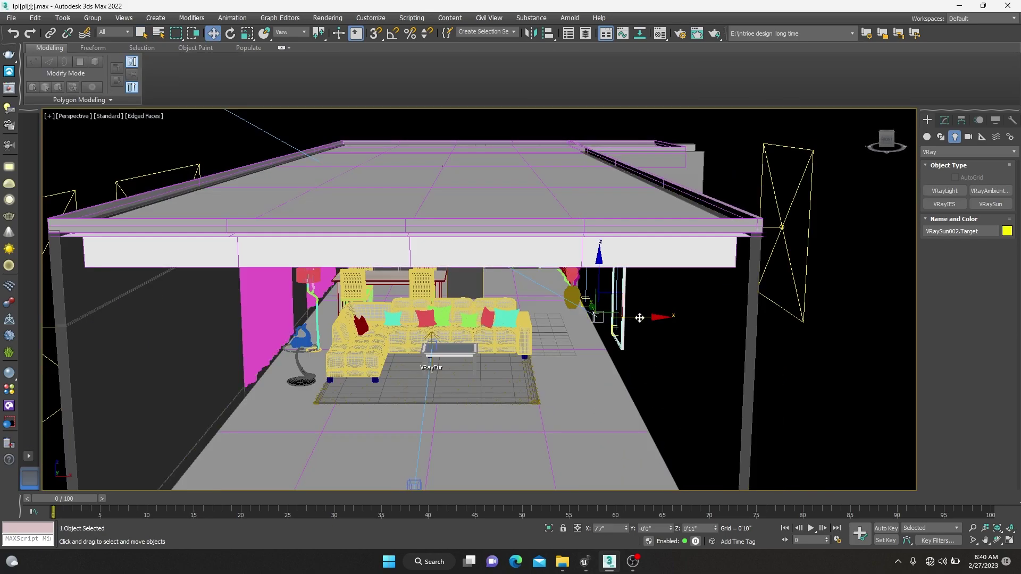
# Frame and shift the VRaySun target further to the right.
pyautogui.press('z')
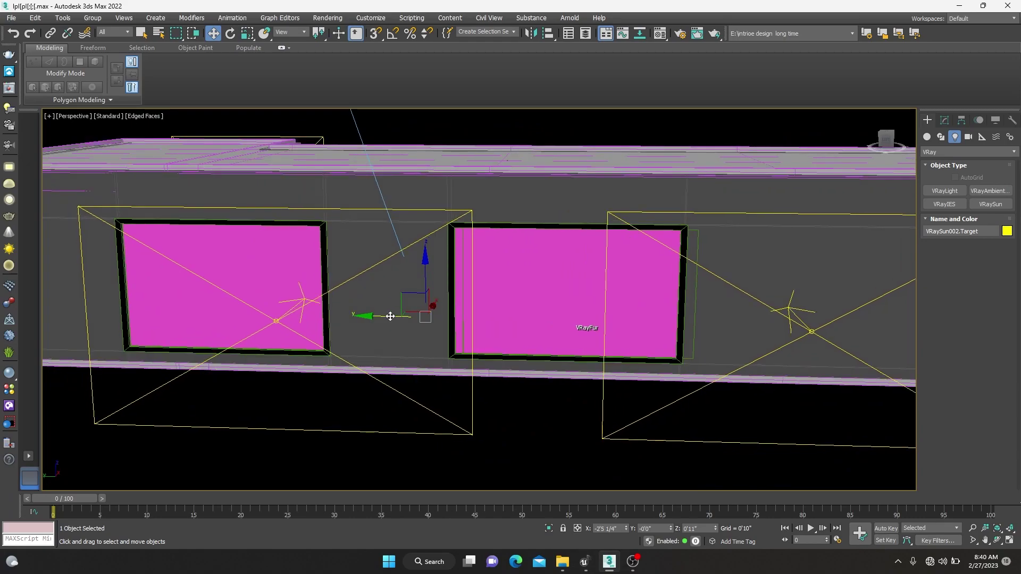
pyautogui.moveTo(391, 315); pyautogui.dragTo(468, 317)
pyautogui.keyDown('alt'); pyautogui.moveTo(468, 316); pyautogui.dragTo(423, 316, button='middle'); pyautogui.keyUp('alt')
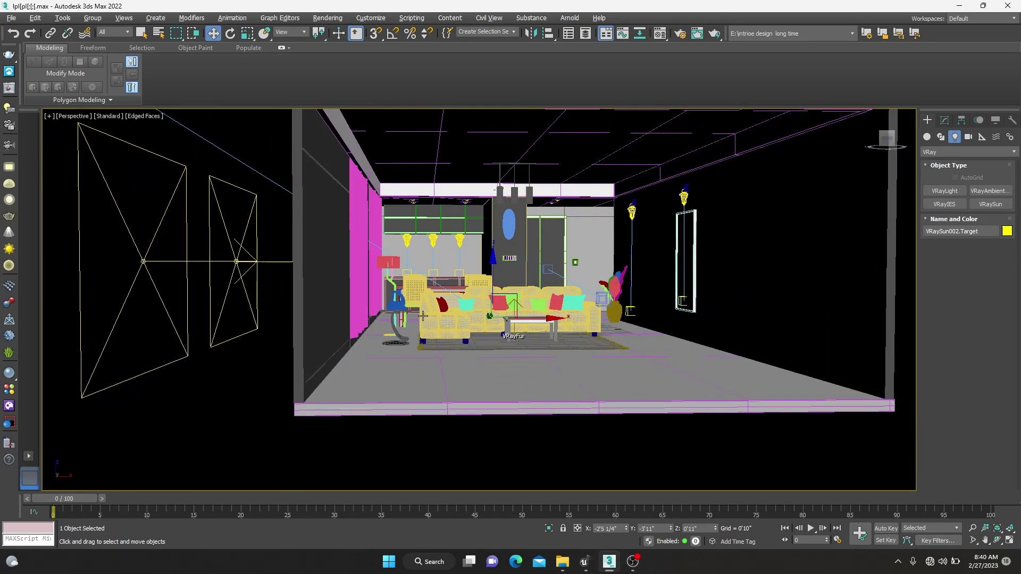
# Move plane light VRayLight014 along X and Y to the left curtained window.
pyautogui.click(143, 261)
pyautogui.moveTo(192, 261); pyautogui.dragTo(381, 285)
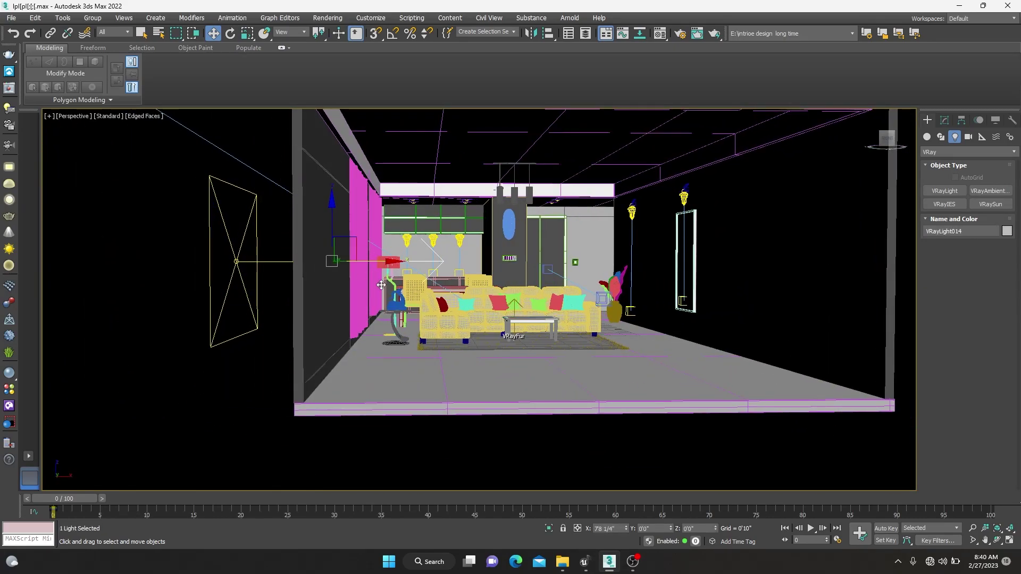
pyautogui.scroll(5, 367, 261)
pyautogui.scroll(-3, 356, 244)
pyautogui.scroll(3, 344, 229)
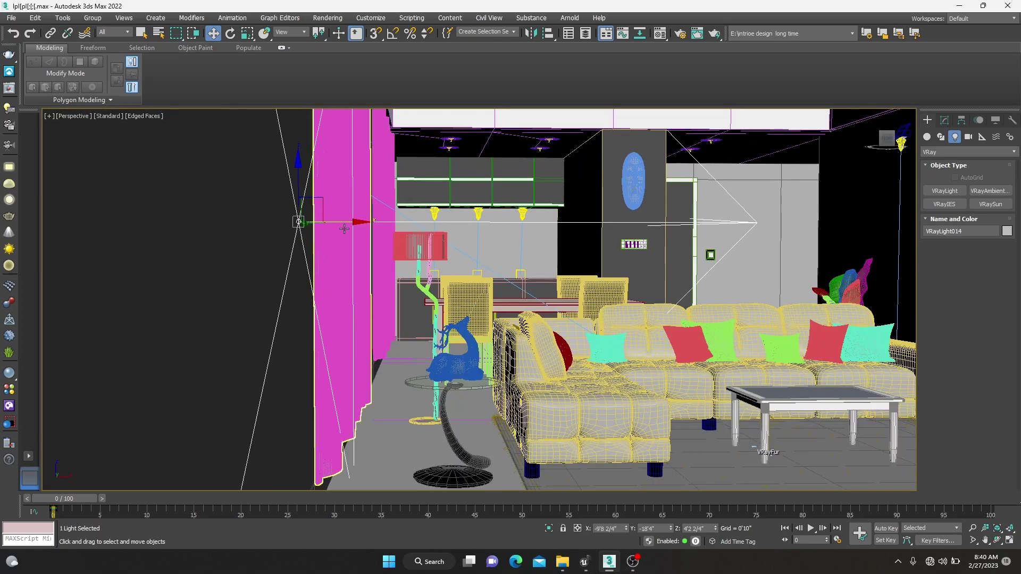
pyautogui.moveTo(344, 228); pyautogui.dragTo(315, 229)
pyautogui.scroll(4, 296, 237)
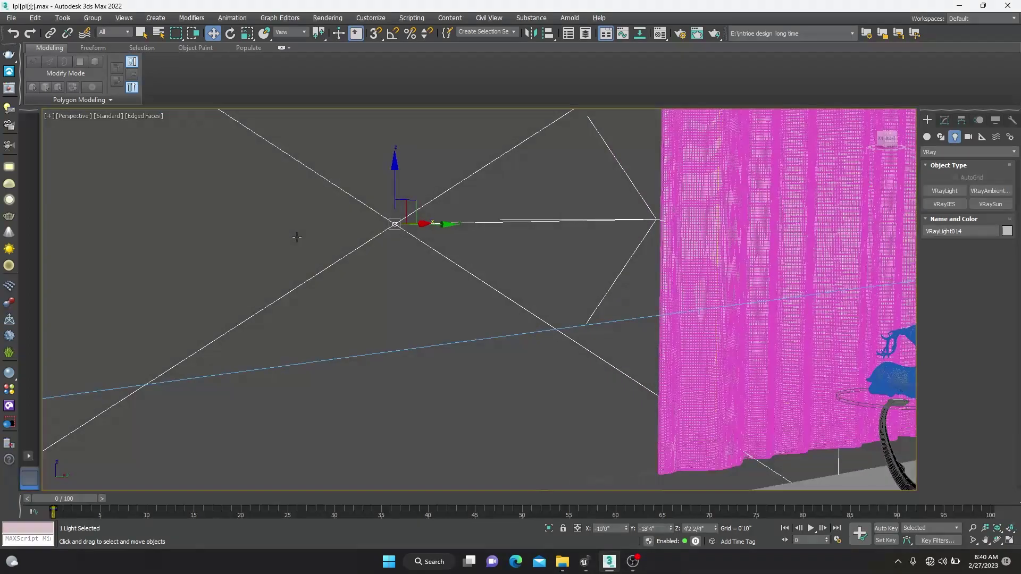
pyautogui.moveTo(450, 224); pyautogui.dragTo(739, 223)
pyautogui.scroll(-3, 738, 300)
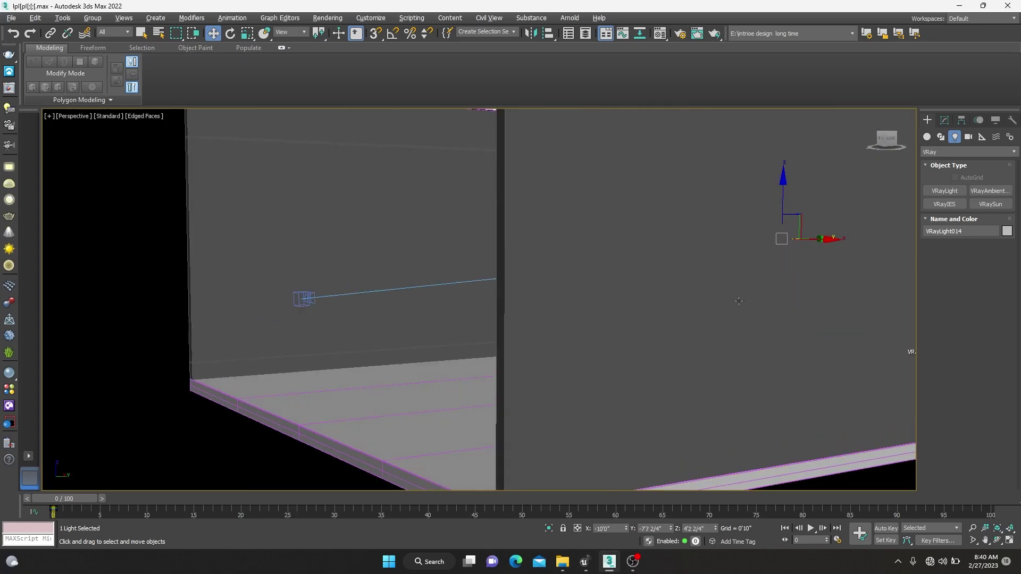
pyautogui.scroll(-3, 738, 301)
pyautogui.scroll(5, 798, 287)
pyautogui.moveTo(799, 296); pyautogui.dragTo(827, 255, button='middle')
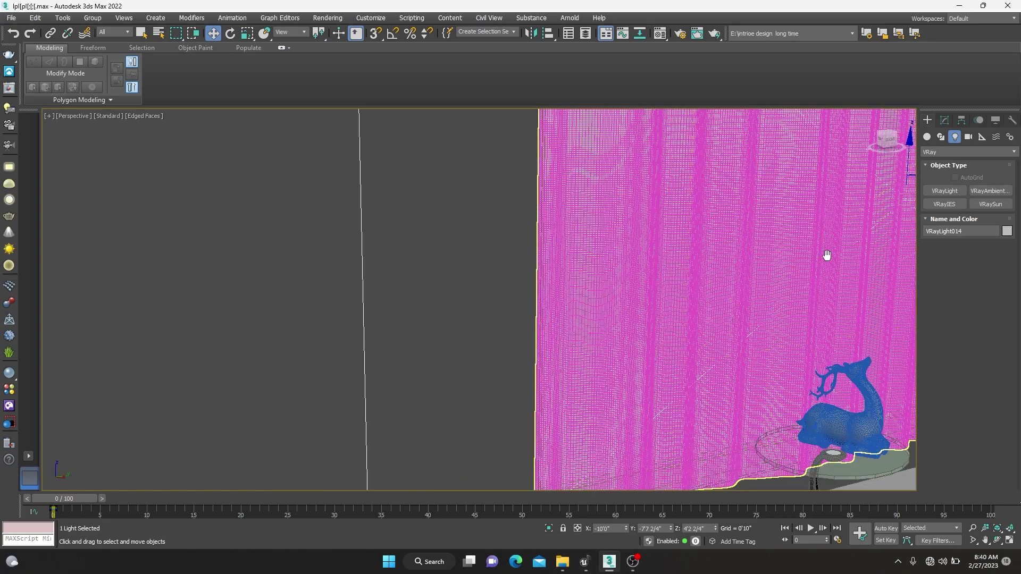
pyautogui.press('z')
# Shrink VRayLight014 along Z to 81% to fit the curtains, about 16'11 3/4" by 9'9 1/4".
pyautogui.scroll(-5, 450, 243)
pyautogui.scroll(1, 451, 244)
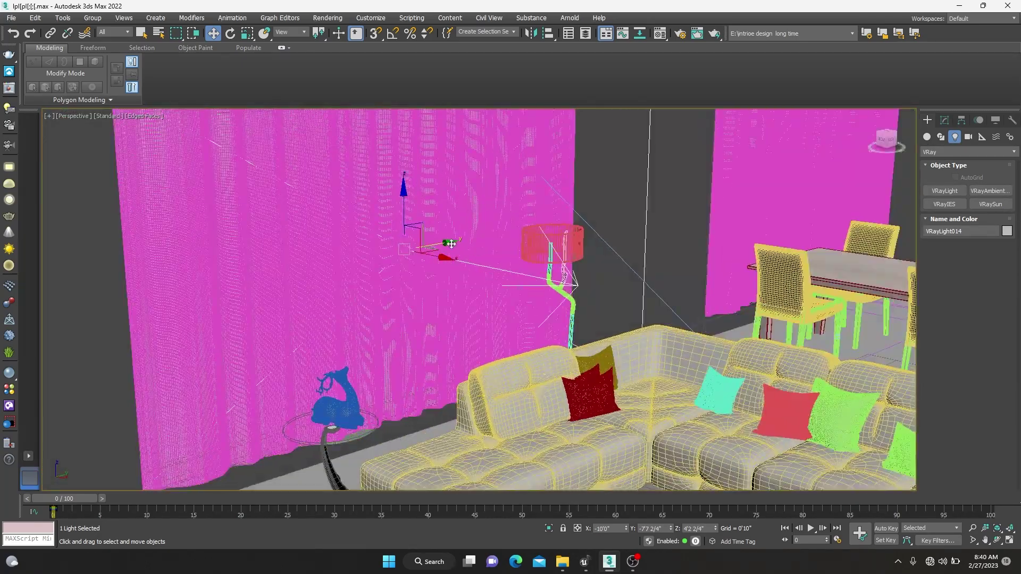
pyautogui.press('r')
pyautogui.moveTo(450, 244); pyautogui.dragTo(416, 247)
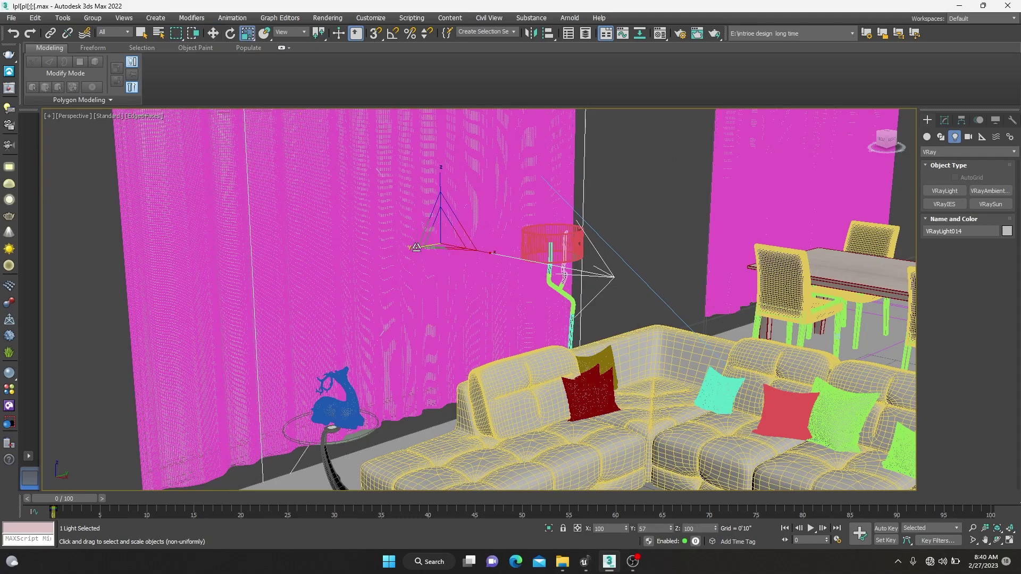
pyautogui.hotkey('ctrl', 'z')
pyautogui.moveTo(439, 184); pyautogui.dragTo(439, 194)
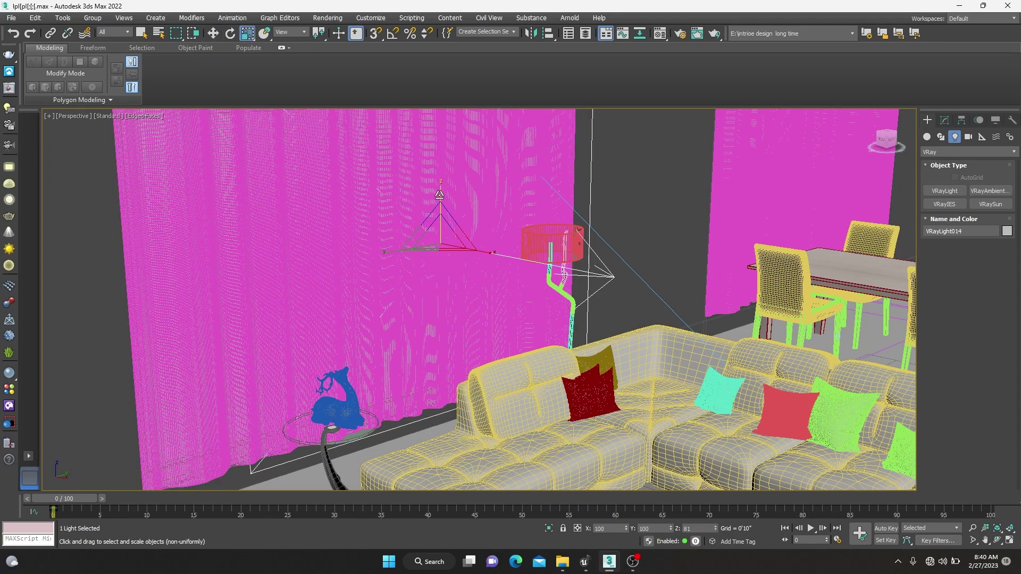
pyautogui.press('w')
pyautogui.press('z')
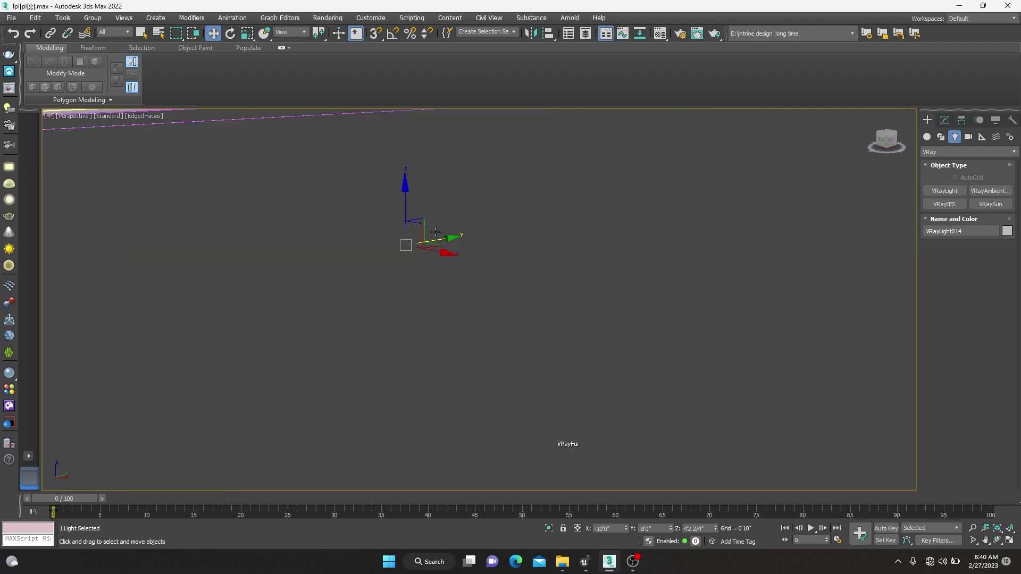
pyautogui.hotkey('shift', 'z')
pyautogui.scroll(3, 392, 239)
pyautogui.press('r')
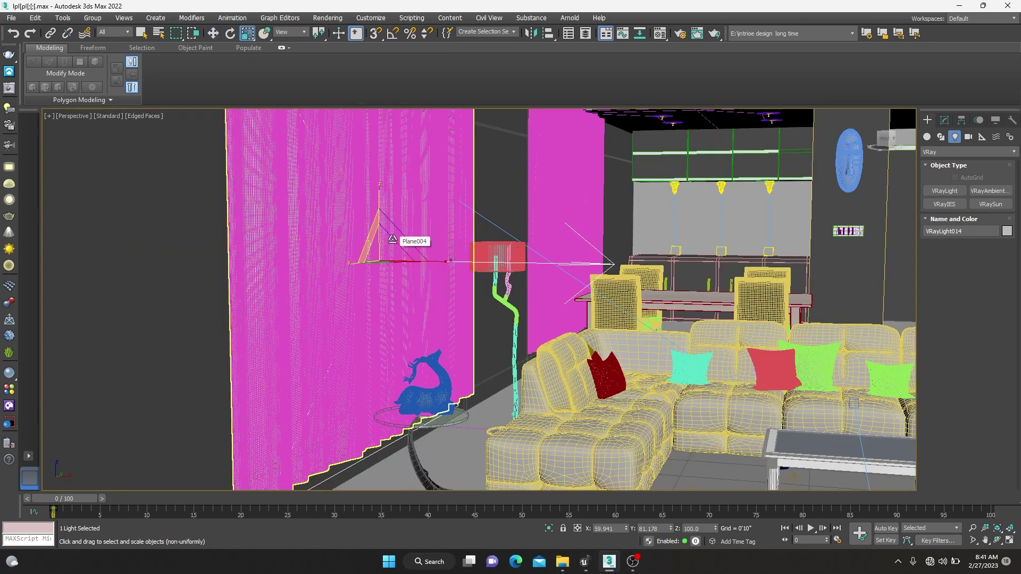
pyautogui.click(387, 215)
pyautogui.click(383, 213)
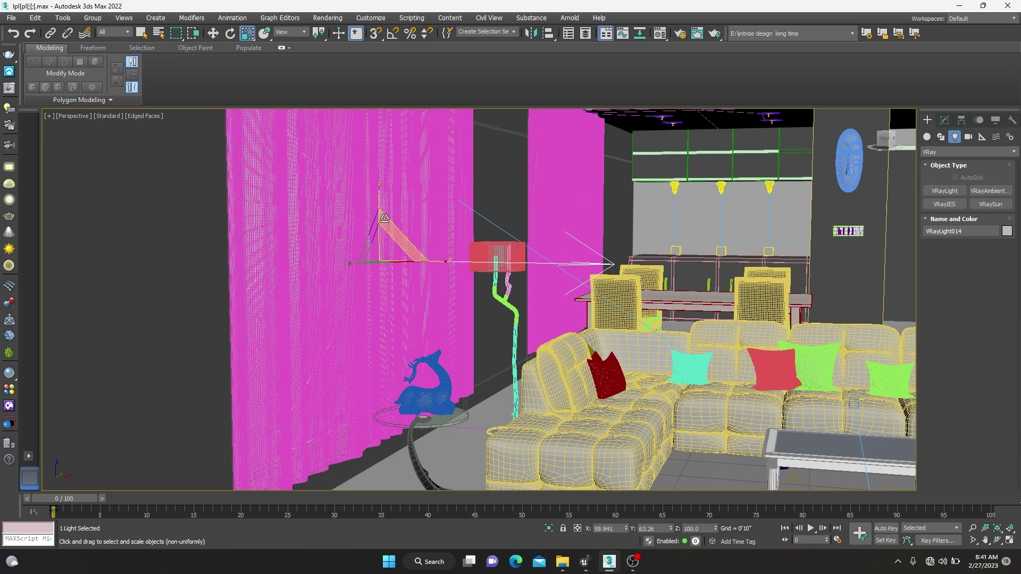
pyautogui.click(944, 120)
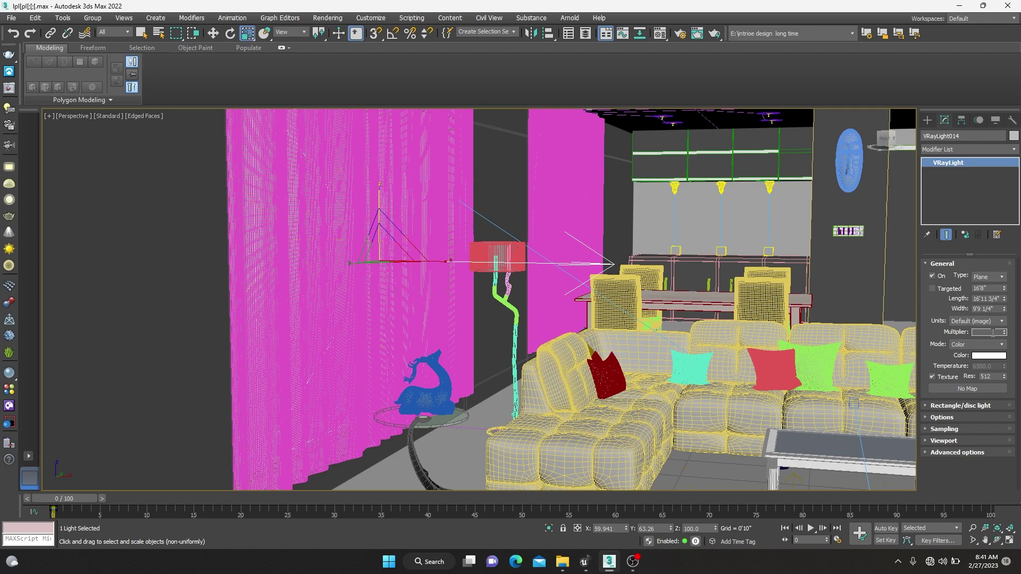
pyautogui.write('30')
# Tint VRayLight014's colour to cream and expand its Options rollout.
pyautogui.click(987, 355)
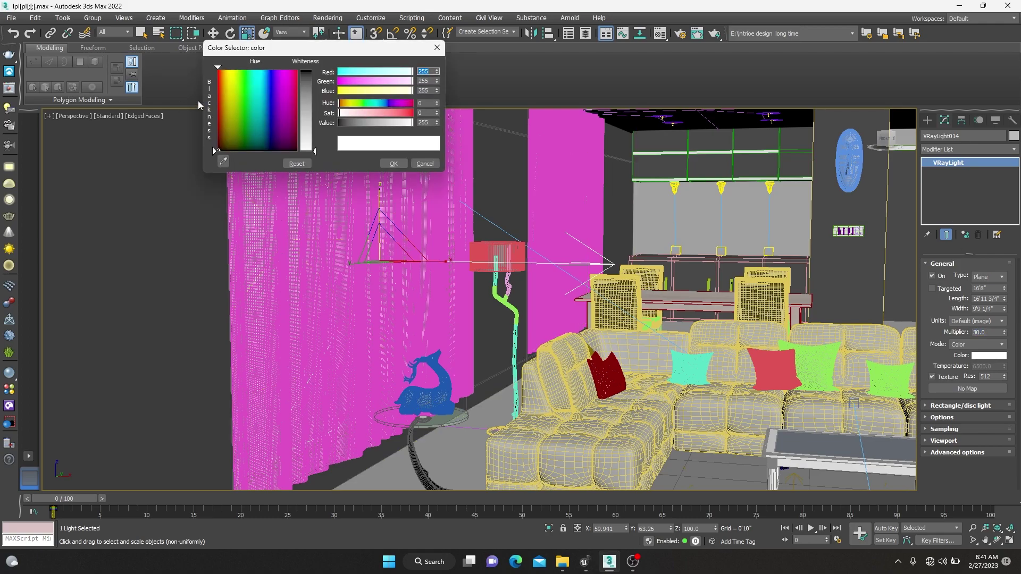
pyautogui.click(309, 107)
pyautogui.click(394, 163)
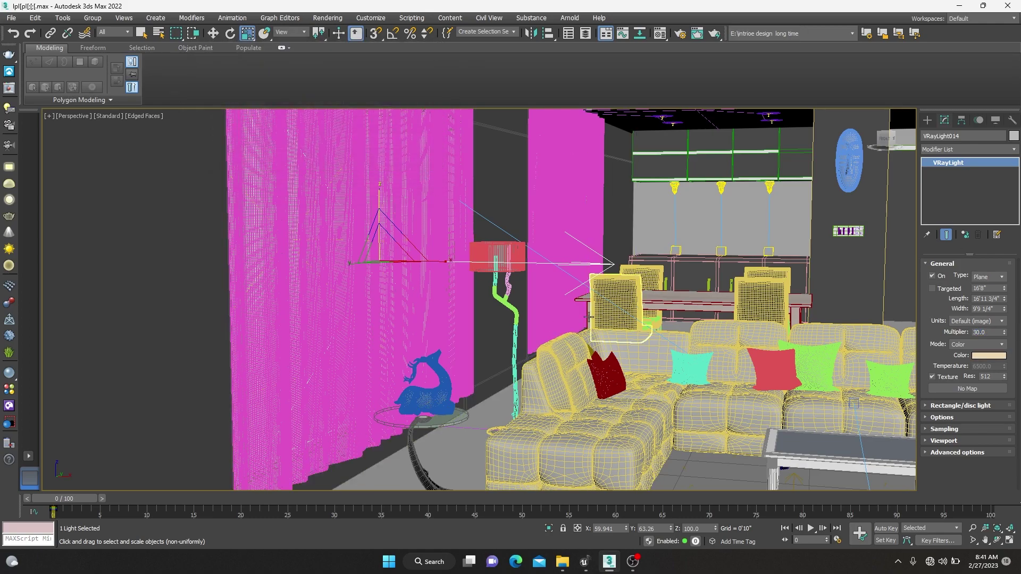
pyautogui.click(938, 418)
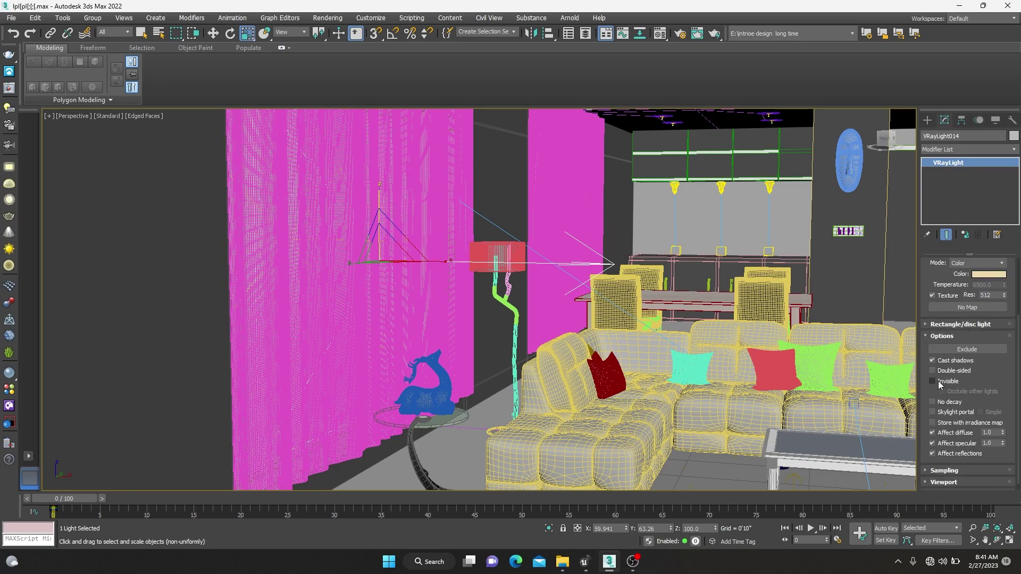
# Clone an independent copy of the window light into the left window, VRayLight026.
pyautogui.press('e')
pyautogui.press('w')
pyautogui.hotkey('alt', 'w')
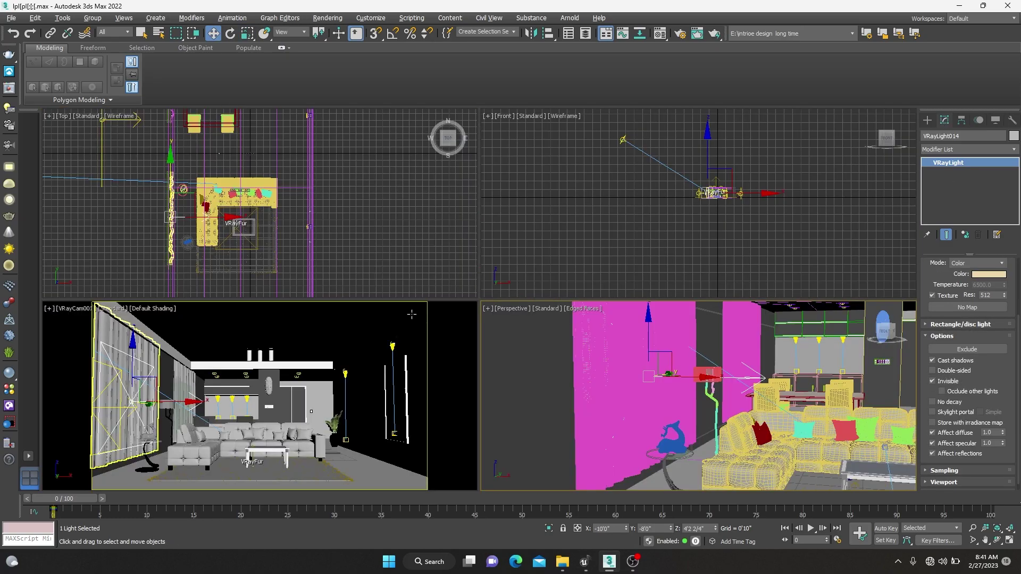
pyautogui.hotkey('alt', 'w')
pyautogui.press('z')
pyautogui.moveTo(603, 353)
pyautogui.keyDown('alt'); pyautogui.mouseDown(button='middle')
pyautogui.moveTo(493, 264)
pyautogui.moveTo(580, 261)
pyautogui.mouseUp(button='middle'); pyautogui.keyUp('alt')
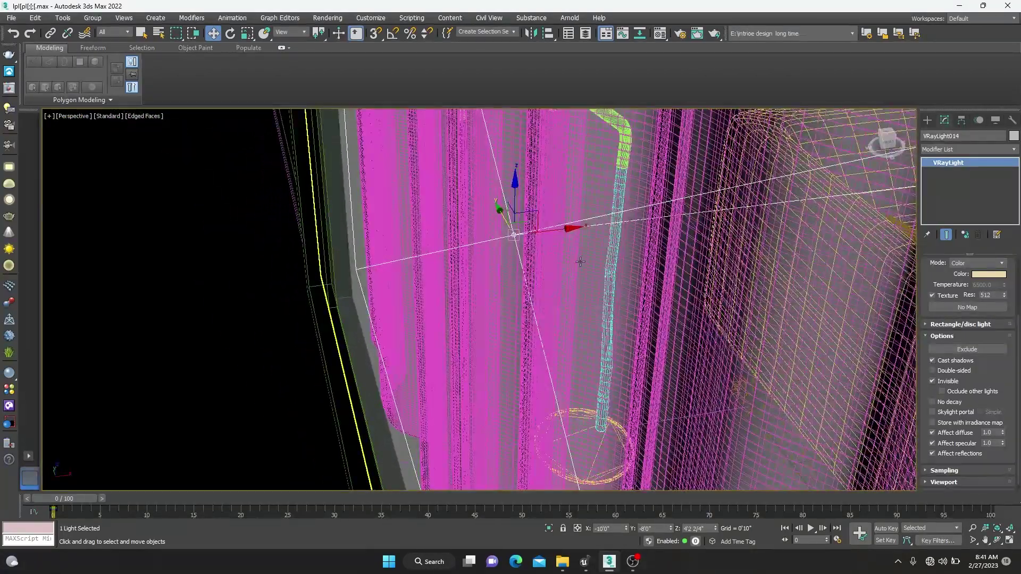
pyautogui.moveTo(570, 225)
pyautogui.keyDown('alt'); pyautogui.mouseDown(button='middle')
pyautogui.moveTo(541, 276)
pyautogui.moveTo(562, 249)
pyautogui.mouseUp(button='middle'); pyautogui.keyUp('alt')
pyautogui.scroll(-5, 561, 249)
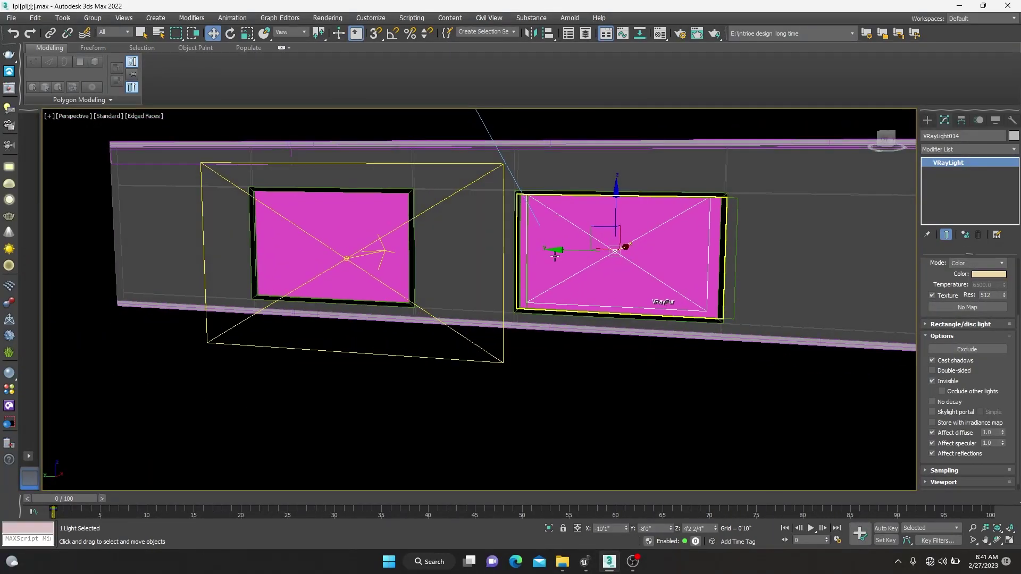
pyautogui.moveTo(562, 249)
pyautogui.keyDown('shift'); pyautogui.mouseDown()
pyautogui.moveTo(319, 242)
pyautogui.moveTo(290, 234)
pyautogui.moveTo(275, 213)
pyautogui.mouseUp(); pyautogui.keyUp('shift')
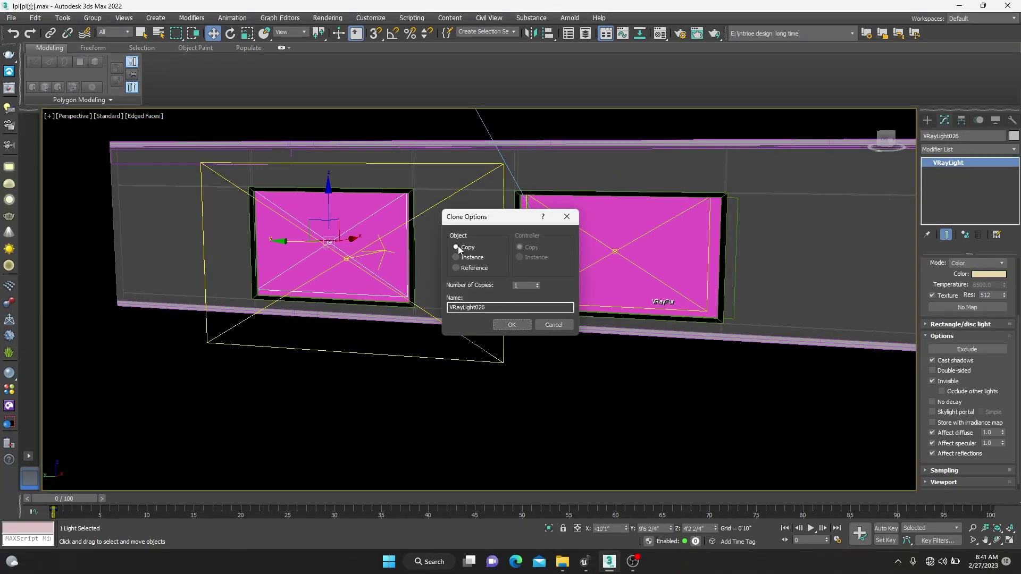
pyautogui.click(518, 325)
pyautogui.press('c')
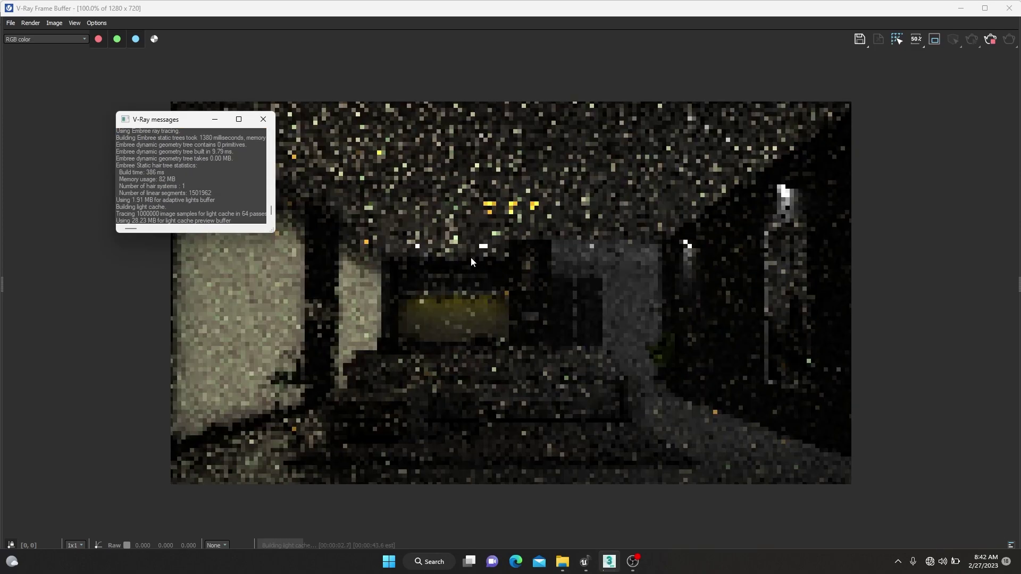
# Cancel the render, set the copied light near-white, and raise its Multiplier.
pyautogui.hotkey('alt', 'Tab')
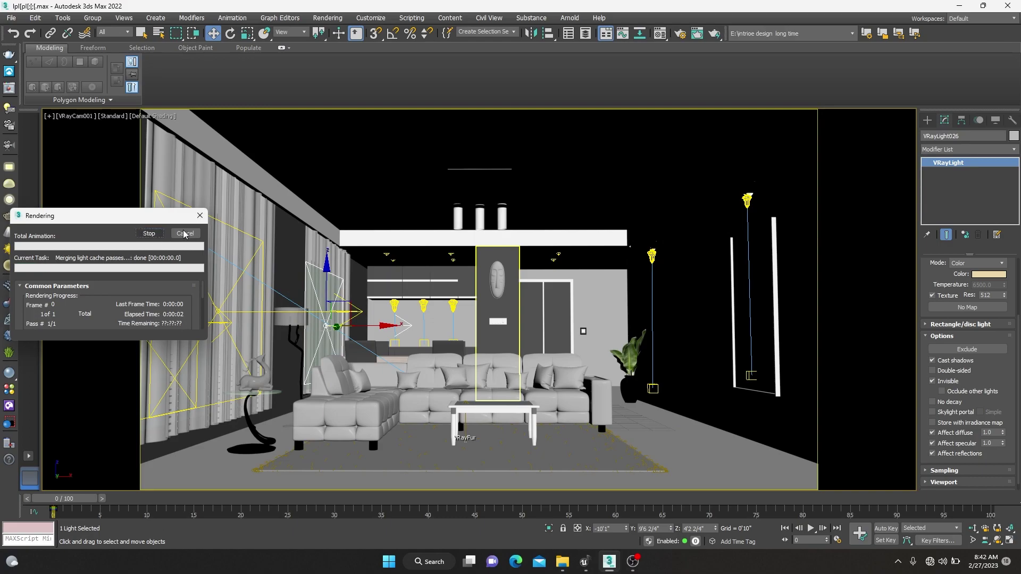
pyautogui.click(149, 233)
pyautogui.click(988, 274)
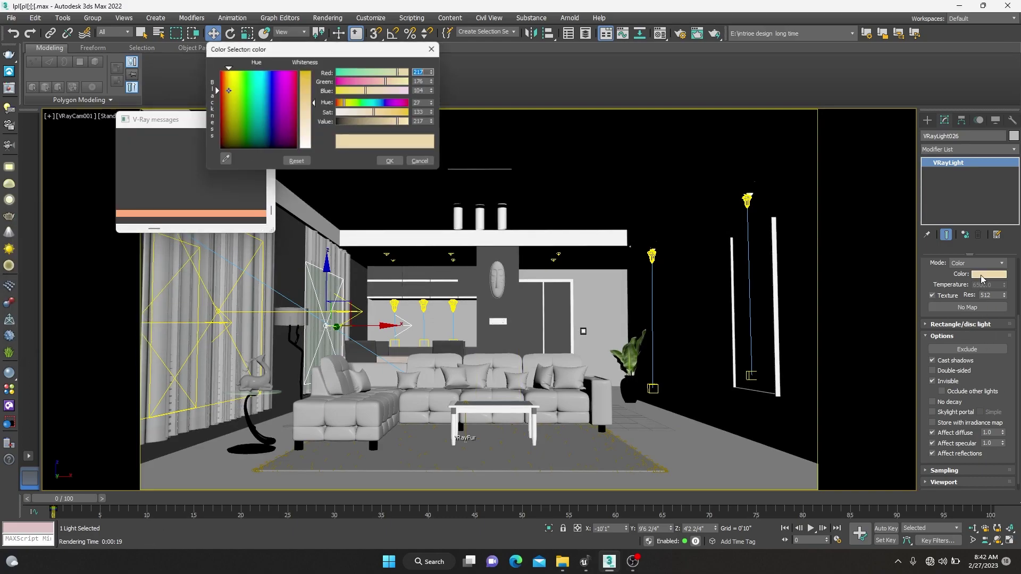
pyautogui.moveTo(299, 117); pyautogui.dragTo(304, 143)
pyautogui.click(394, 164)
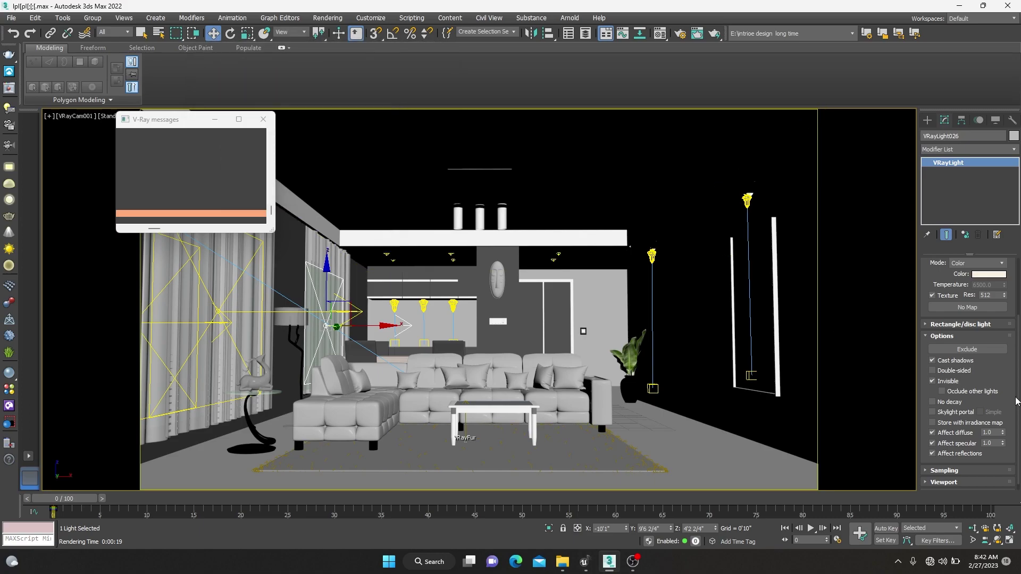
pyautogui.scroll(3, 1002, 351)
pyautogui.moveTo(1004, 330); pyautogui.dragTo(999, 289)
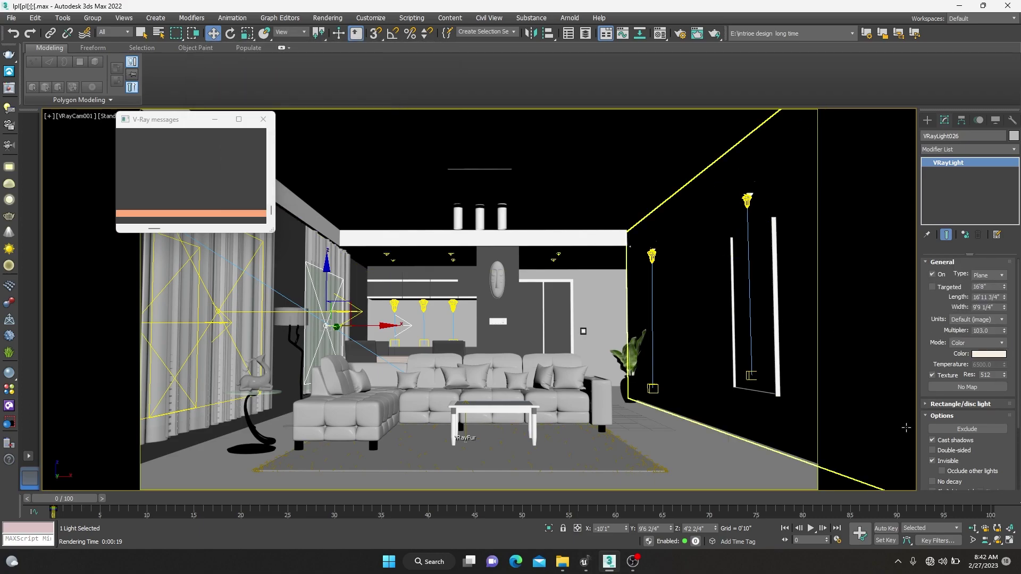
# Run a quick test render of the brightened windows, then stop it.
pyautogui.hotkey('shift', 'q')
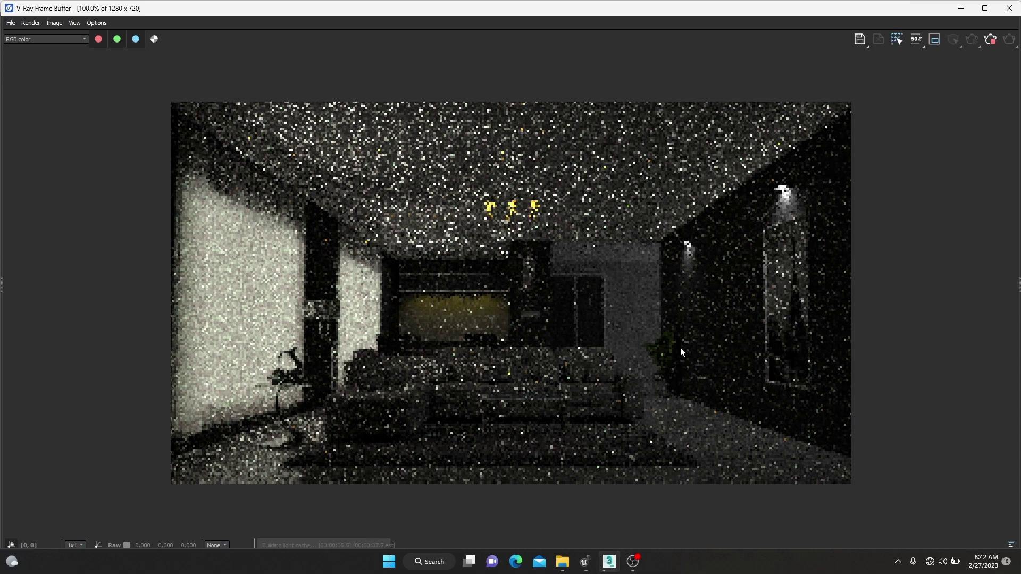
pyautogui.click(1009, 8)
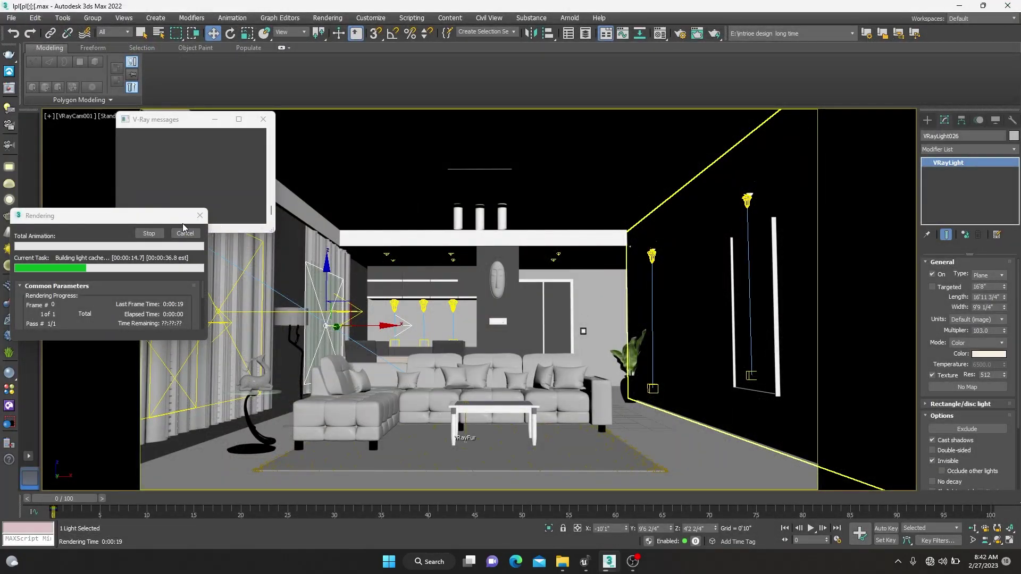
pyautogui.click(159, 233)
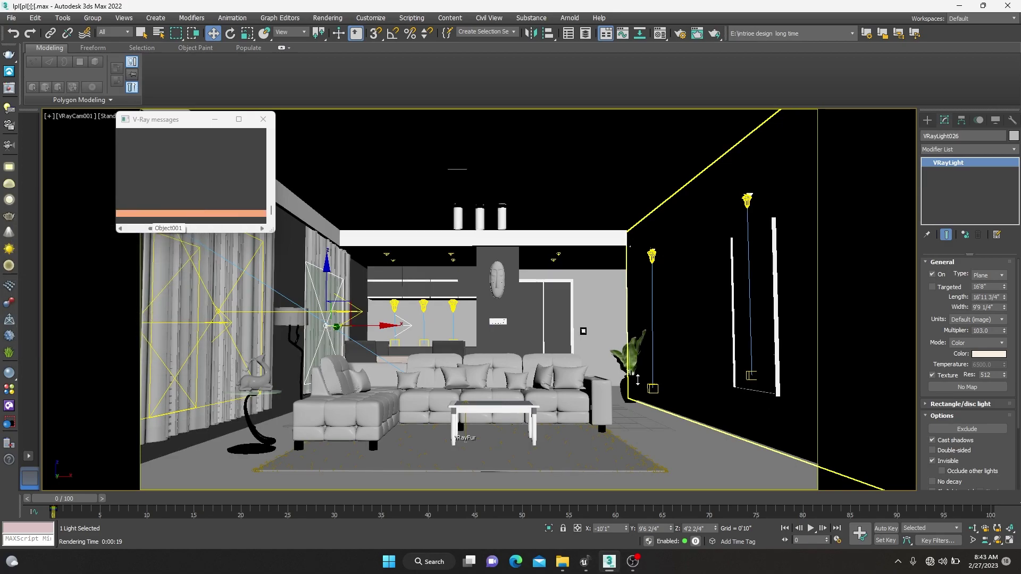
# Select wall IES light VRayIES002 and check it in a test render, then abort.
pyautogui.click(747, 198)
pyautogui.scroll(-5, 1014, 367)
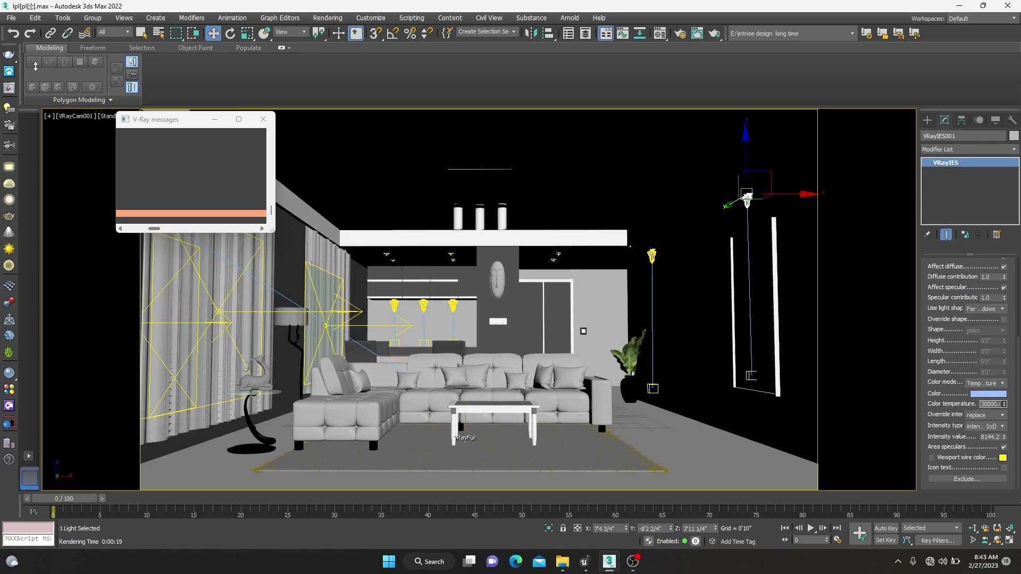
pyautogui.click(652, 255)
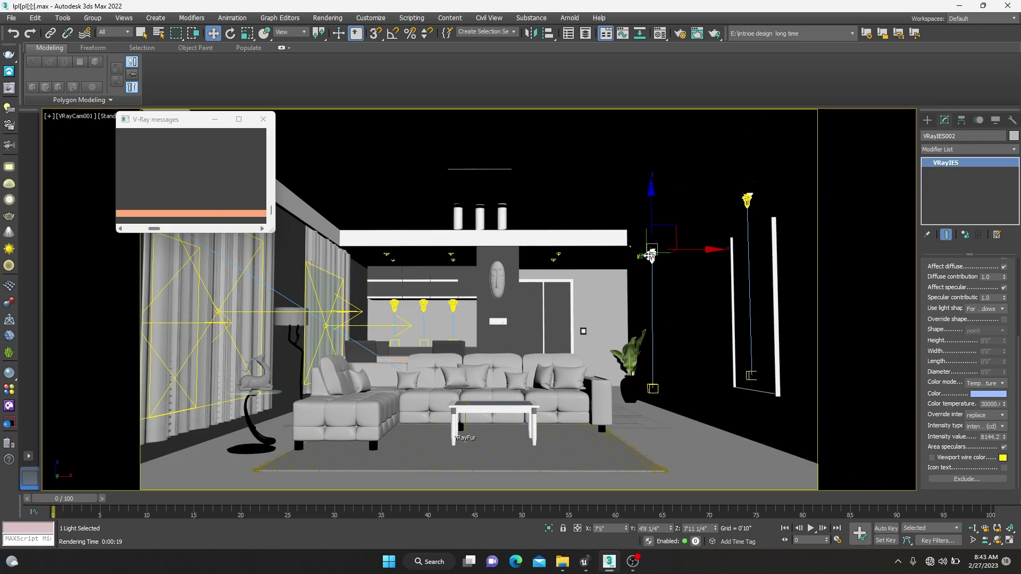
pyautogui.hotkey('shift', 'q')
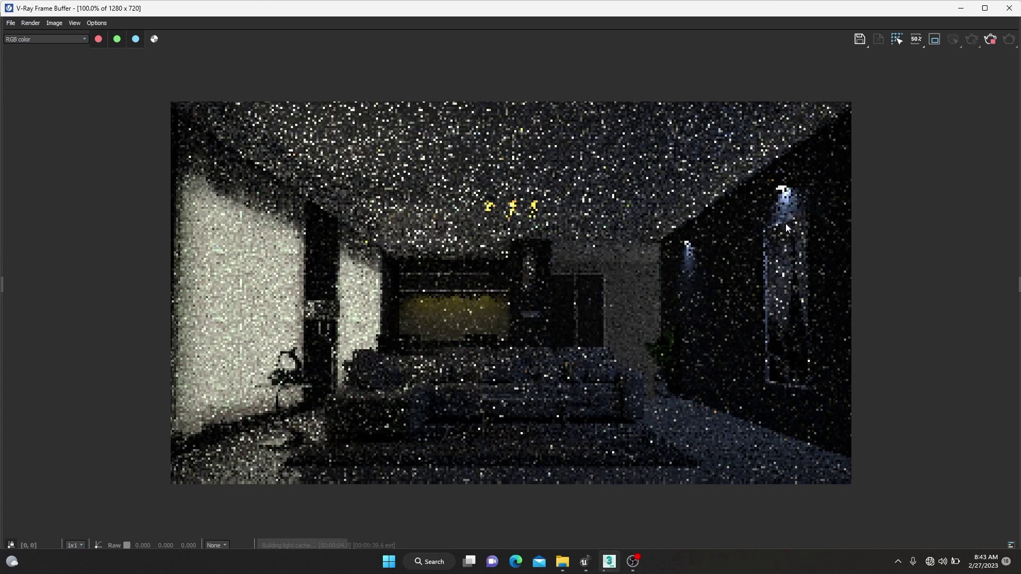
pyautogui.scroll(3, 787, 218)
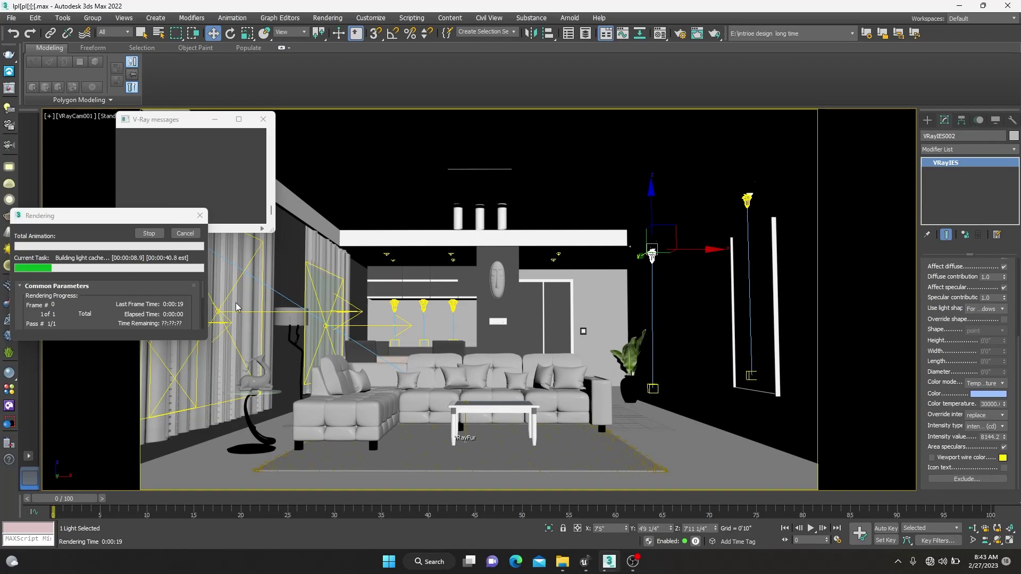
pyautogui.click(185, 234)
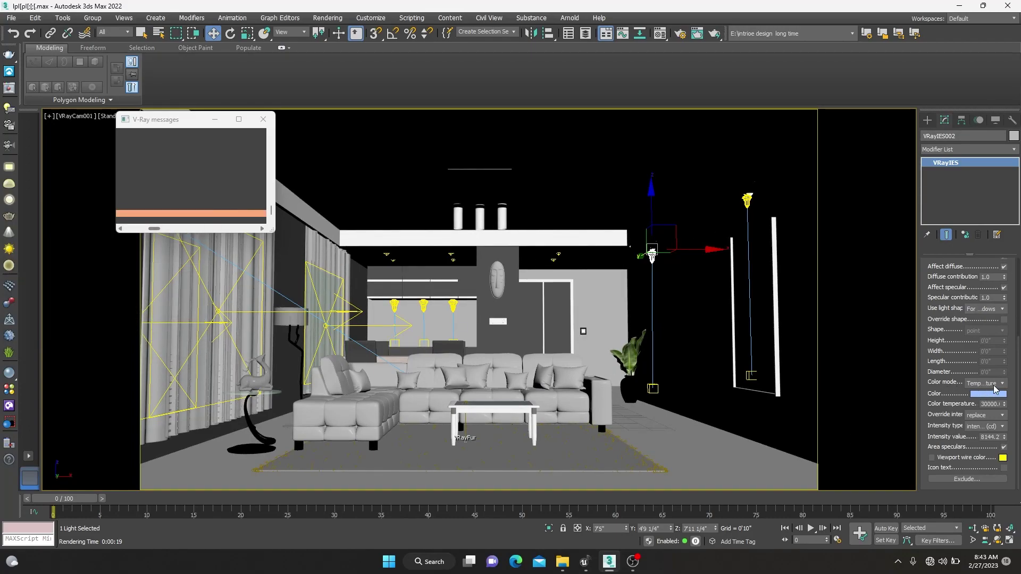
# Switch VRayIES002 from Temperature to Color mode with pure white colour.
pyautogui.scroll(1, 999, 383)
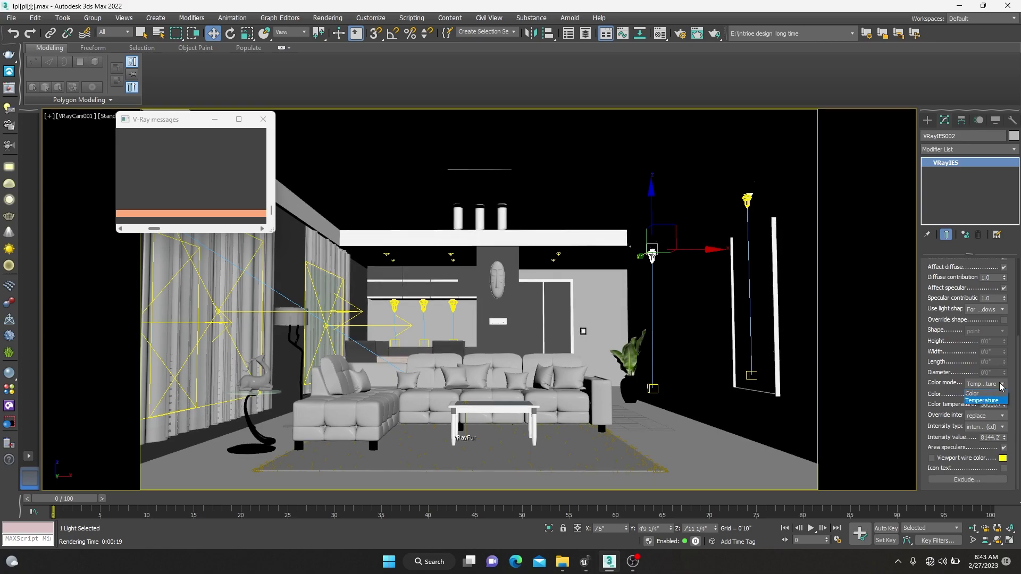
pyautogui.click(997, 396)
pyautogui.moveTo(305, 137); pyautogui.dragTo(305, 150)
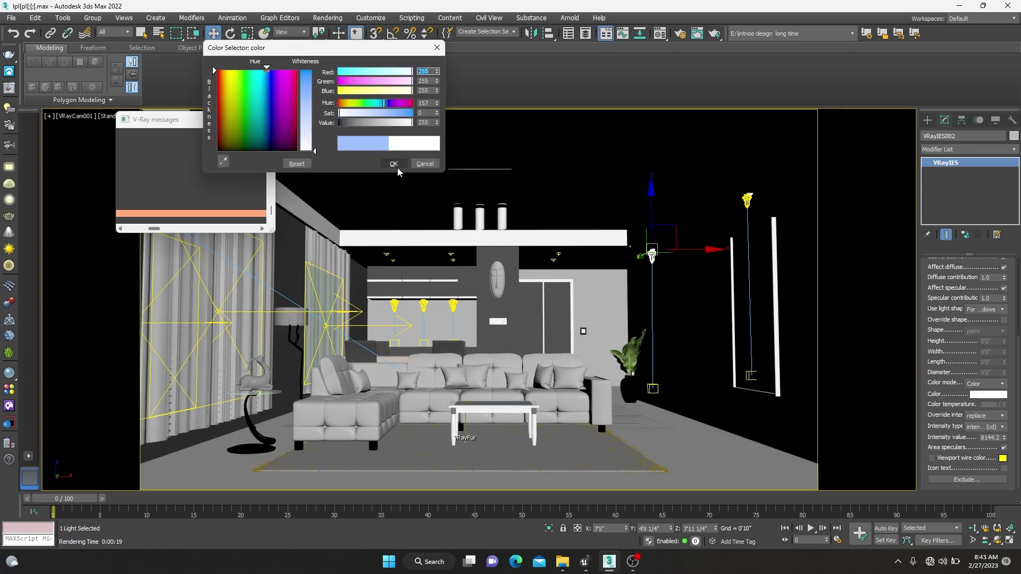
pyautogui.click(393, 164)
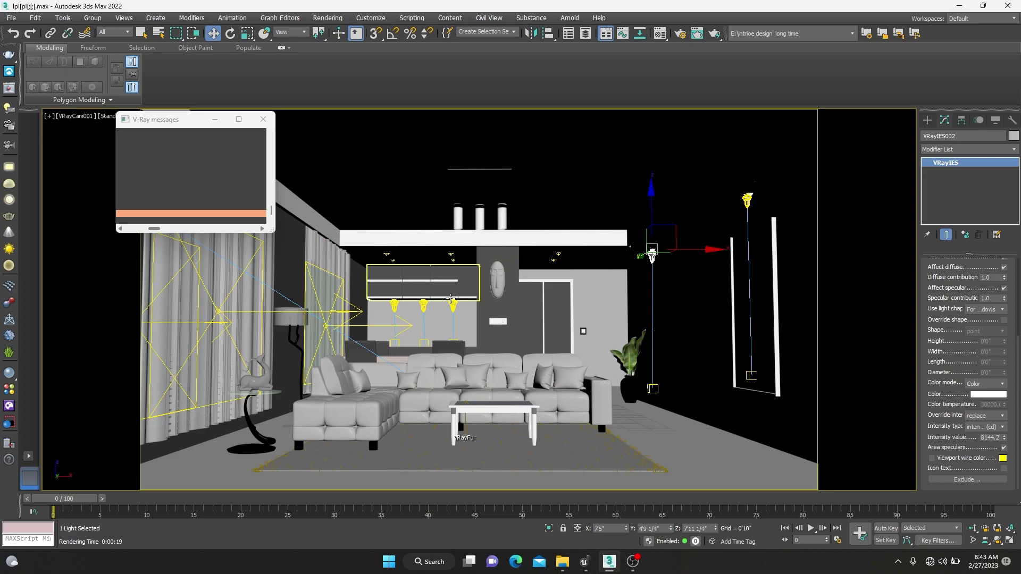
# Raise the Multiplier of ceiling disc light VRayLight021 above the shelves.
pyautogui.press('p')
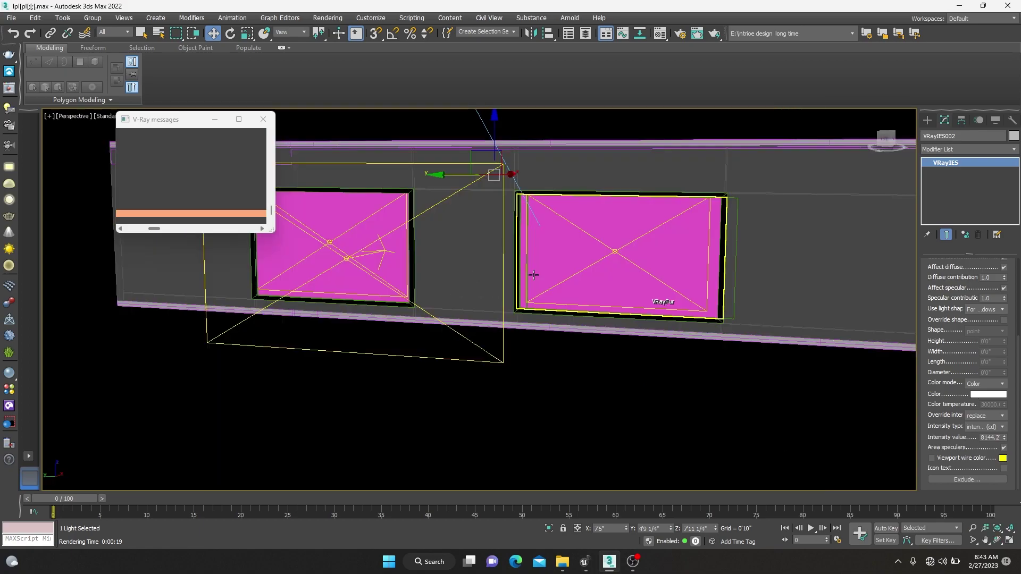
pyautogui.keyDown('alt'); pyautogui.moveTo(452, 306); pyautogui.dragTo(318, 178, button='middle'); pyautogui.keyUp('alt')
pyautogui.scroll(5, 317, 178)
pyautogui.scroll(-5, 318, 179)
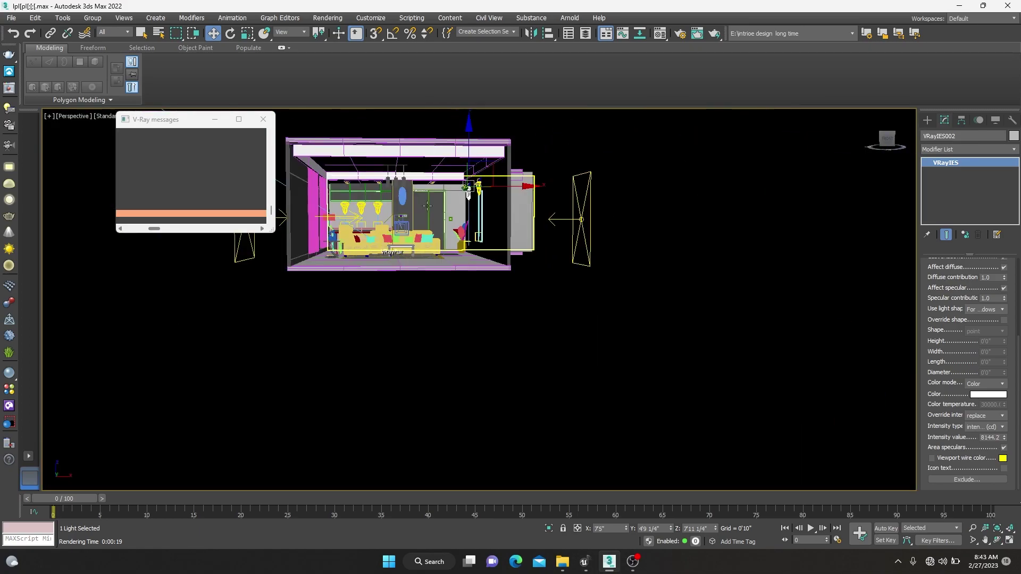
pyautogui.scroll(3, 372, 186)
pyautogui.scroll(3, 383, 191)
pyautogui.moveTo(382, 191); pyautogui.dragTo(431, 191, button='middle')
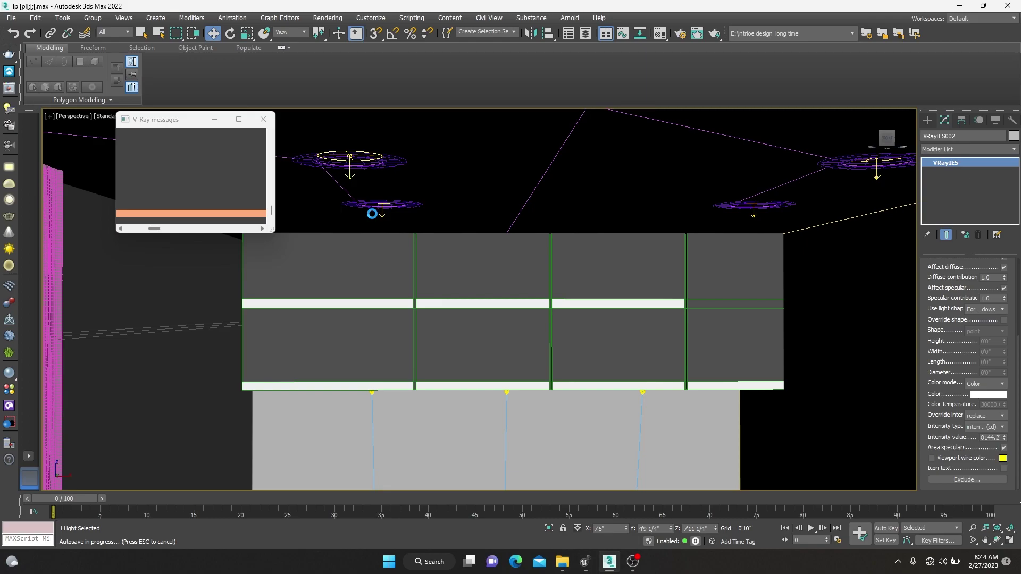
pyautogui.scroll(2, 384, 164)
pyautogui.click(384, 162)
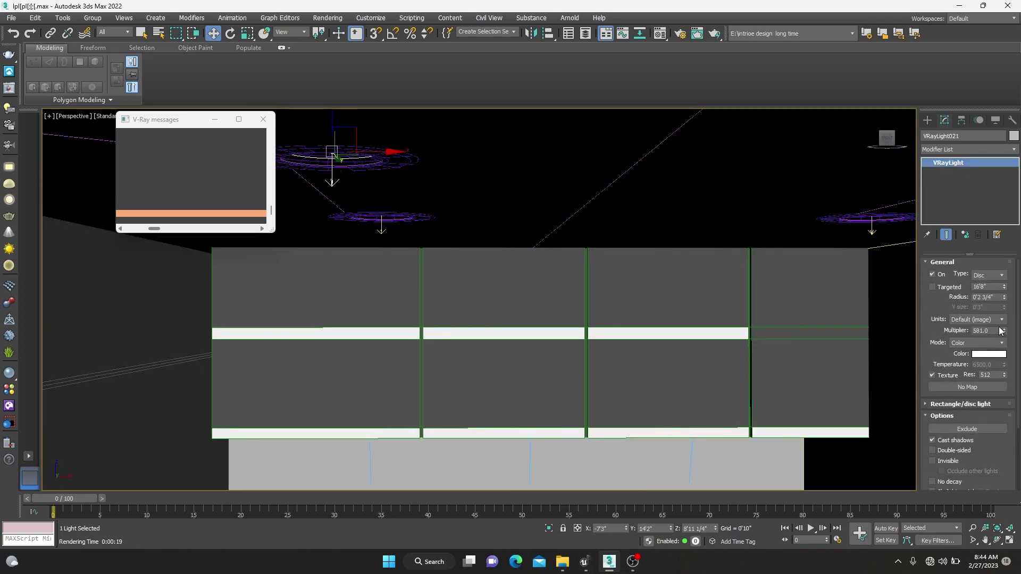
pyautogui.scroll(-2, 1007, 334)
pyautogui.scroll(2, 1006, 336)
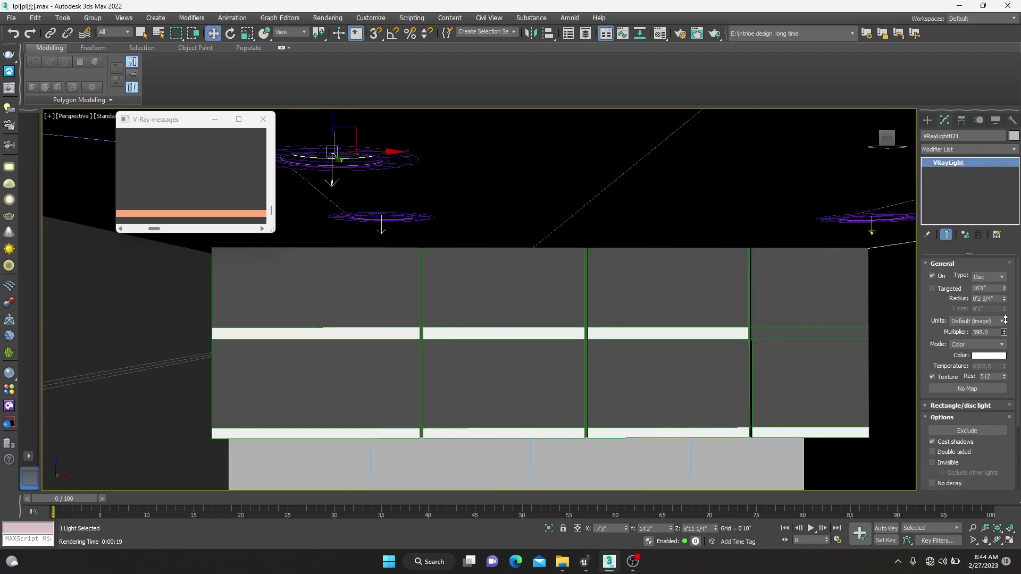
# Give VRaySun002 intensity multiplier 4.58 and size multiplier 16.95.
pyautogui.scroll(-3, 681, 431)
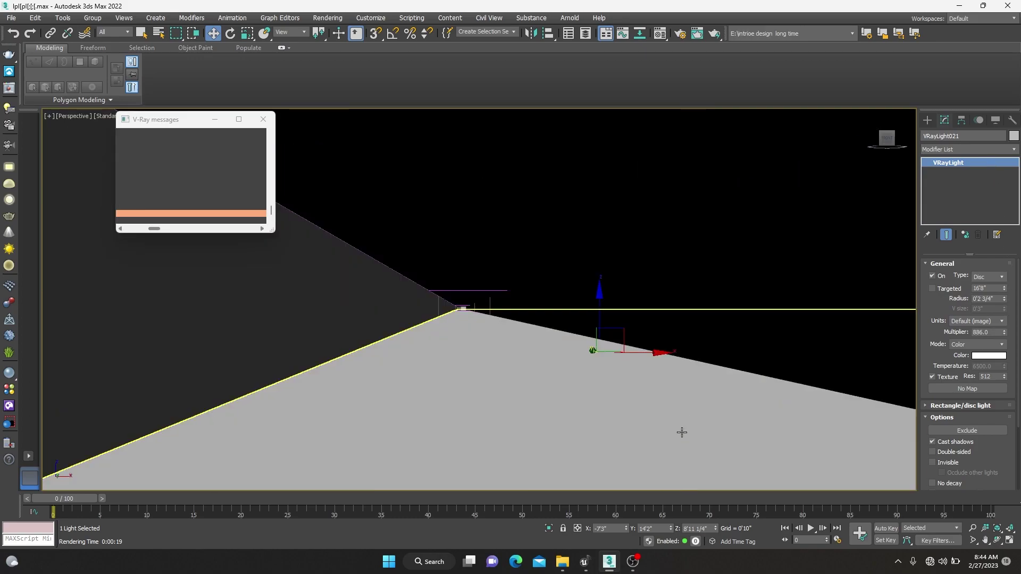
pyautogui.scroll(-3, 681, 431)
pyautogui.scroll(-5, 680, 432)
pyautogui.scroll(-3, 680, 431)
pyautogui.click(533, 346)
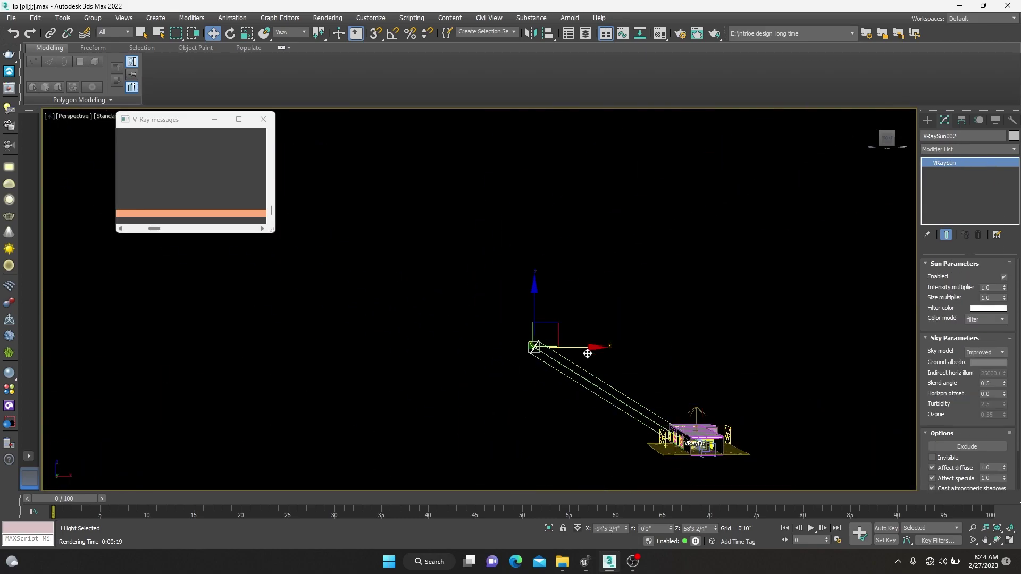
pyautogui.press('c')
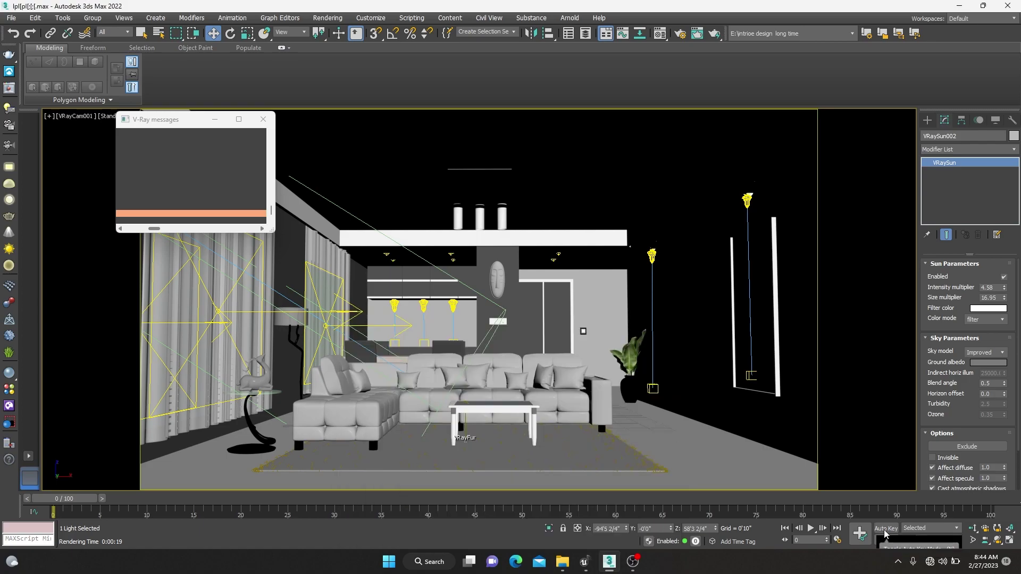
# Render the VRayCam001 view of the living room with the adjusted lights.
pyautogui.hotkey('shift', 'q')
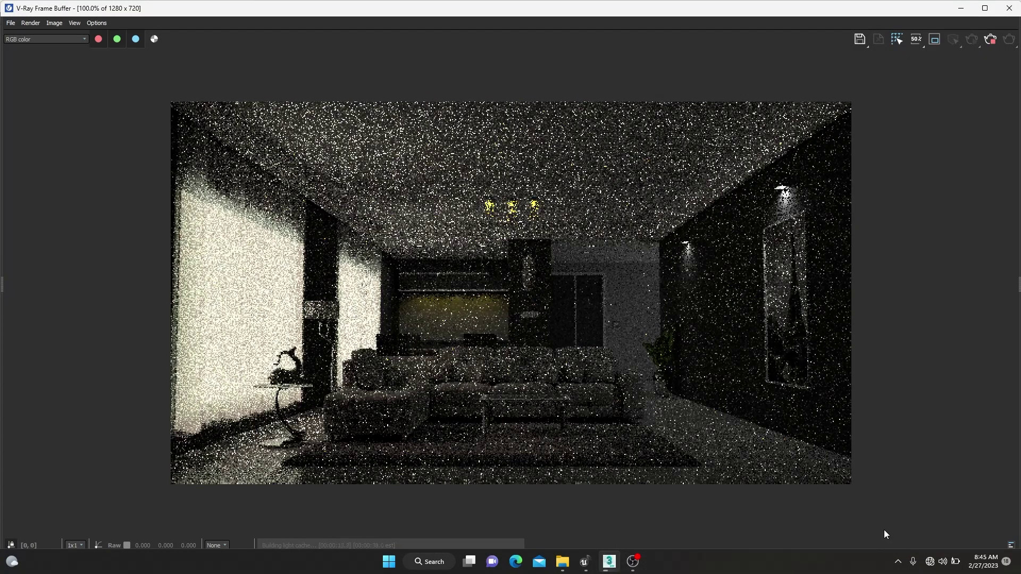